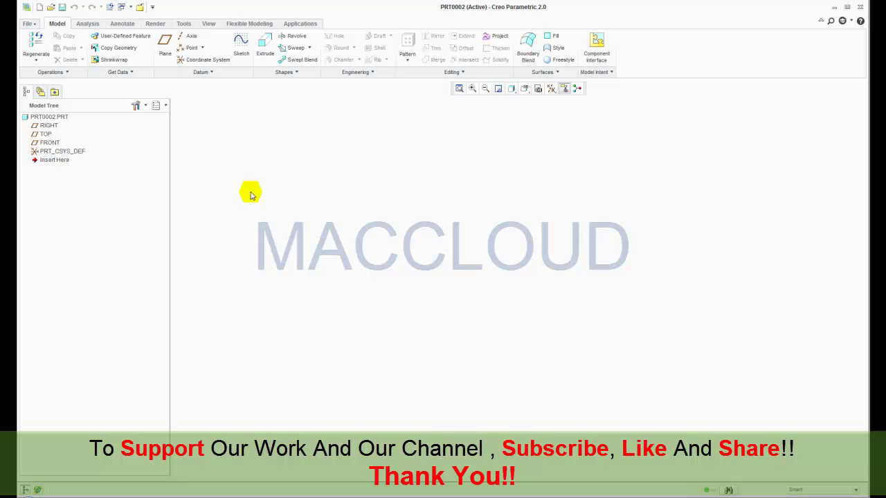
Step: Turn on all datum displays and start an extrusion sketched on the FRONT plane
click(551, 88)
click(552, 104)
click(411, 126)
click(265, 48)
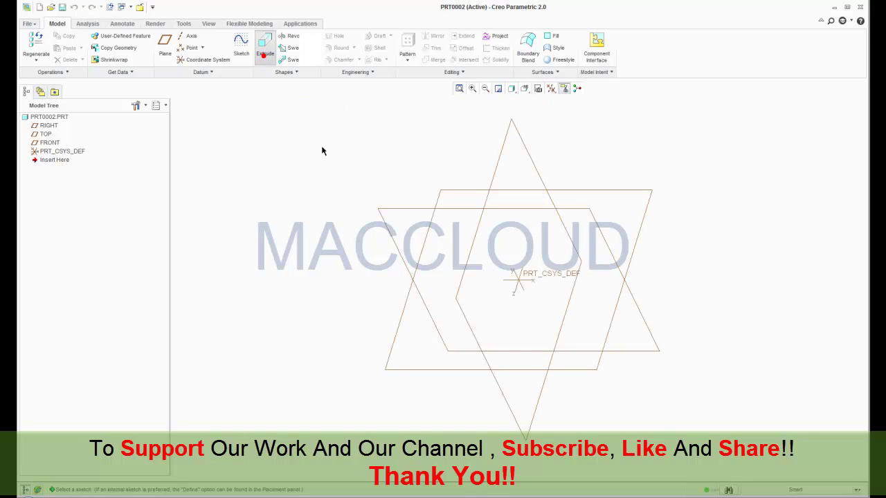
click(410, 207)
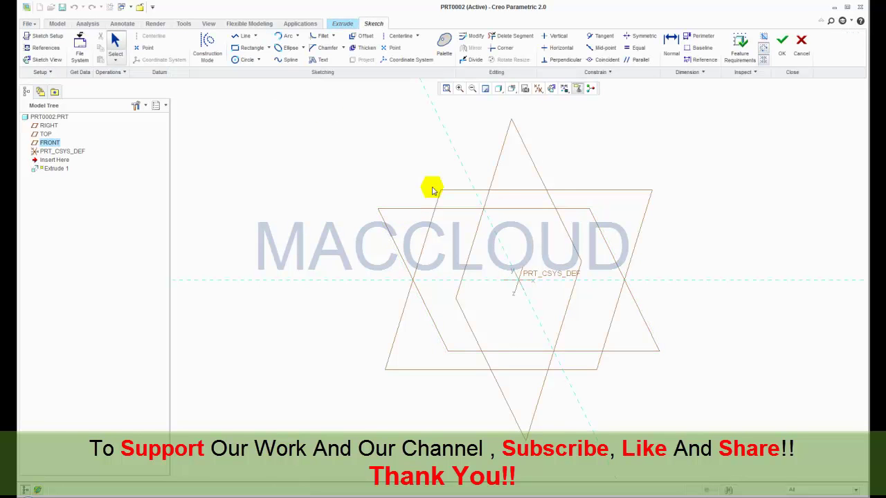
Step: Draw a circle at the origin and a smaller circle above it on the vertical axis
click(552, 88)
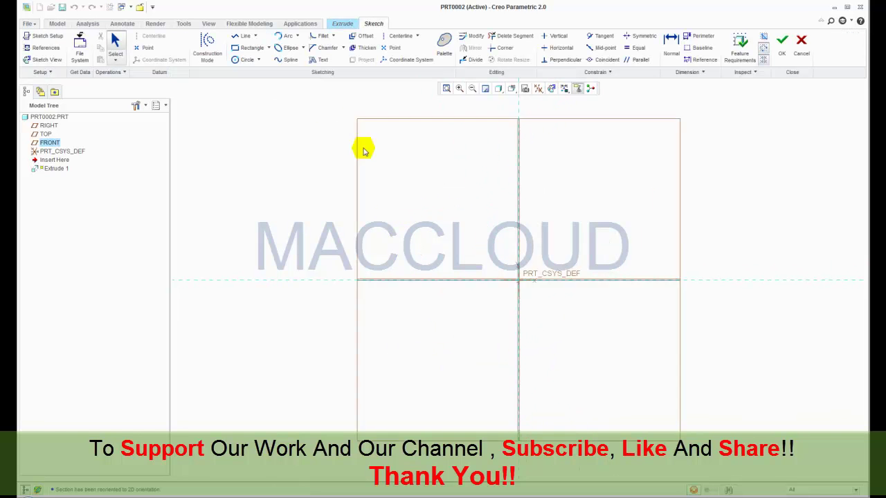
click(247, 59)
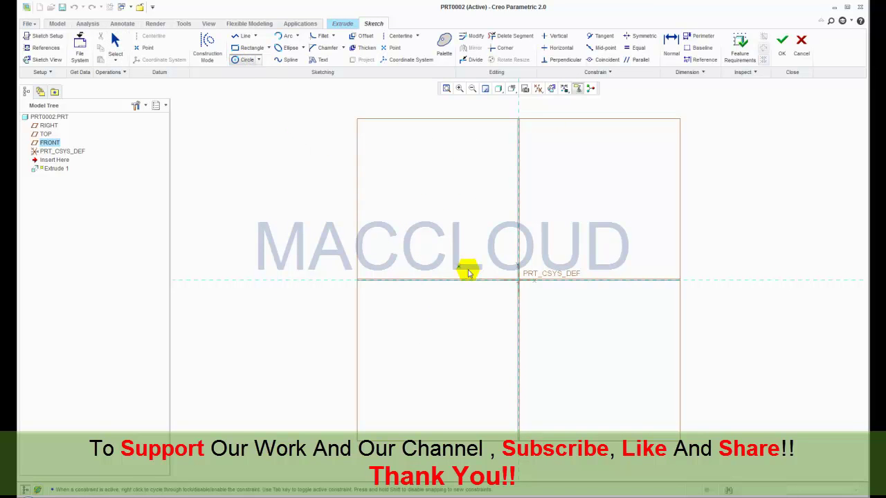
drag(518, 283, 500, 311)
click(500, 310)
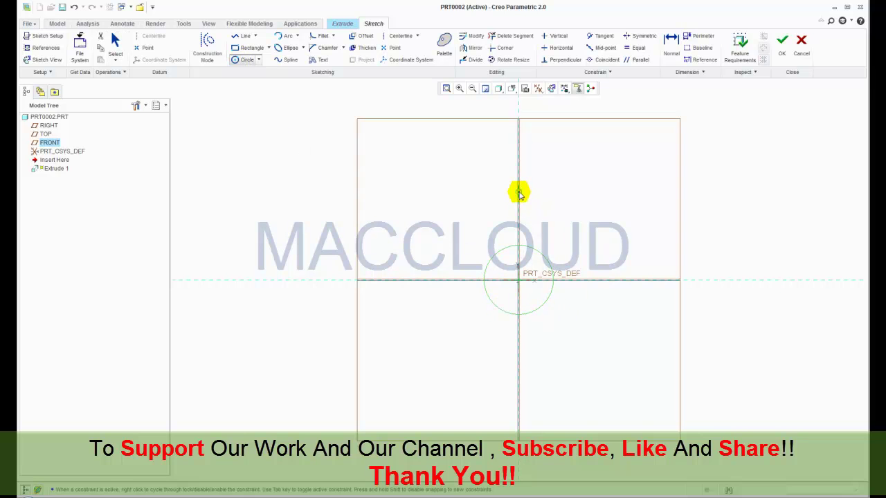
drag(519, 191, 505, 199)
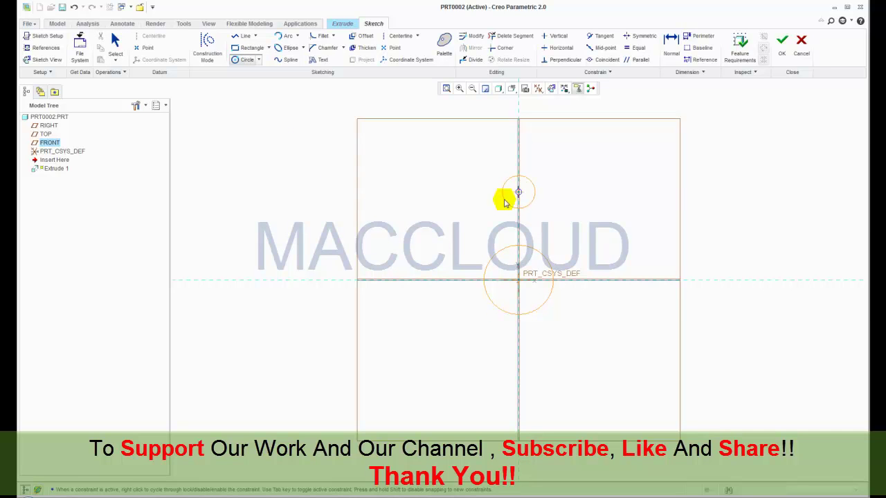
middle_click(567, 219)
Step: Set the top circle's diameter to 50 and the origin circle's diameter to 120
click(504, 188)
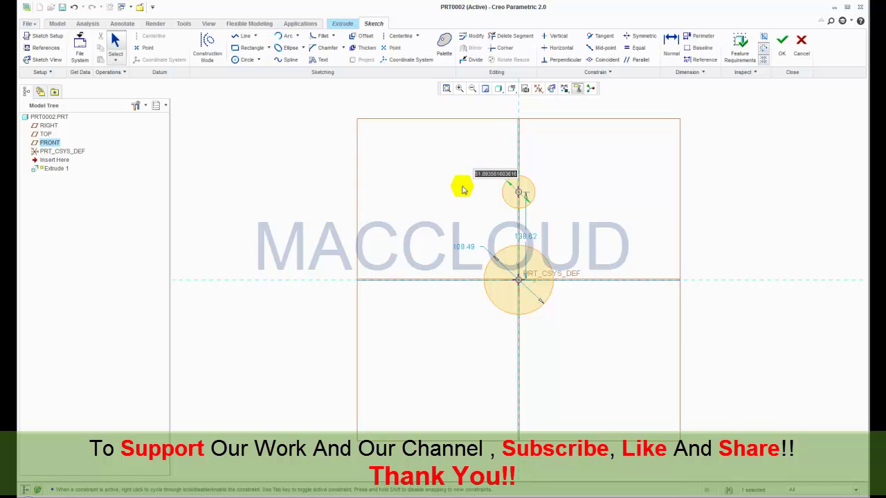
text(50)
key(Return)
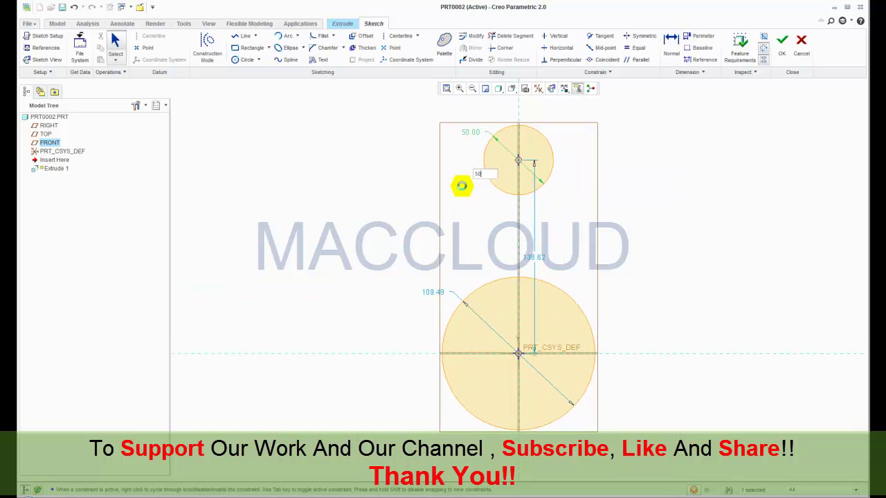
click(432, 296)
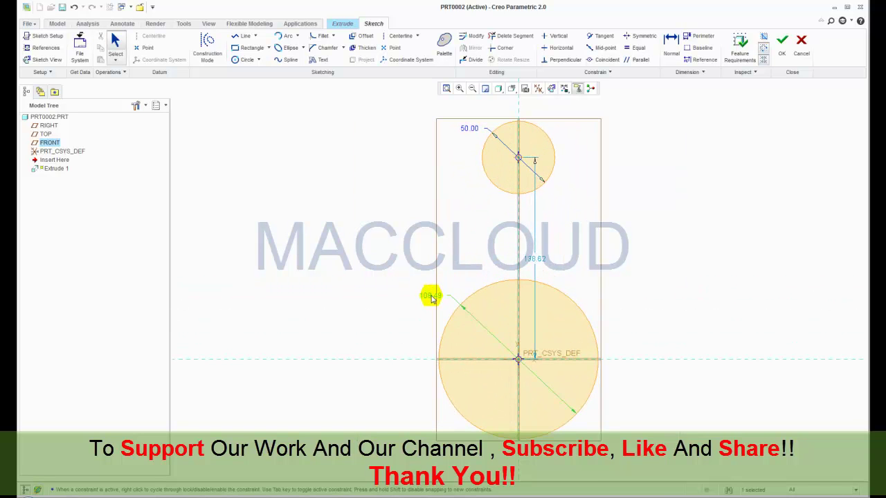
double_click(432, 297)
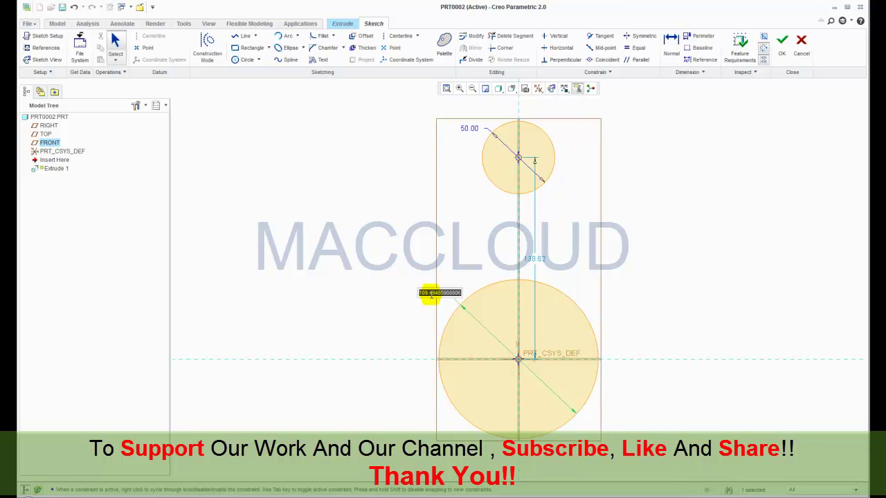
text(120)
key(Return)
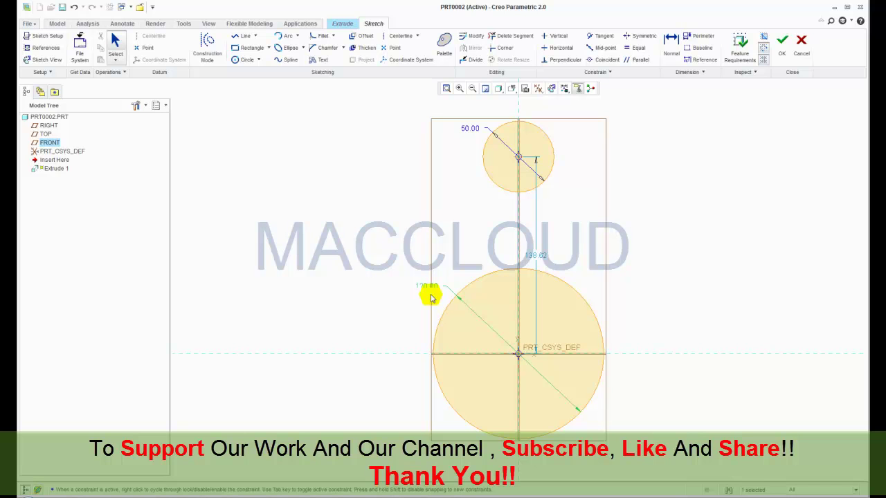
click(331, 187)
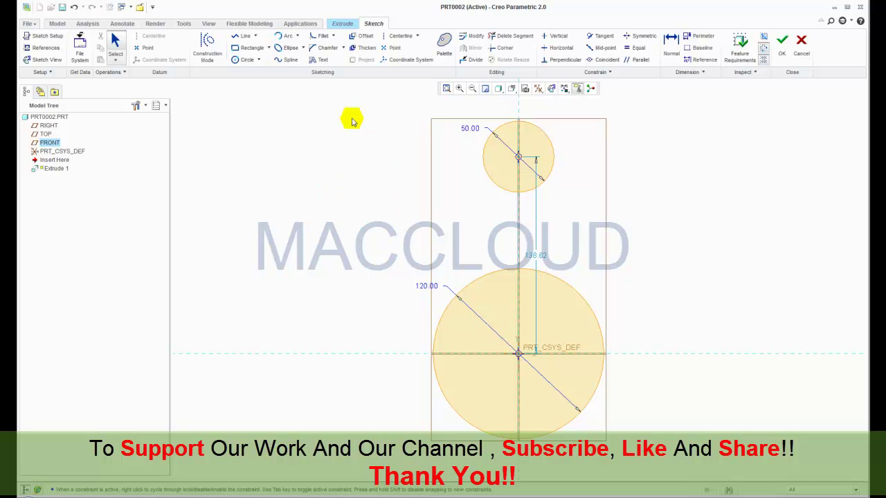
click(285, 38)
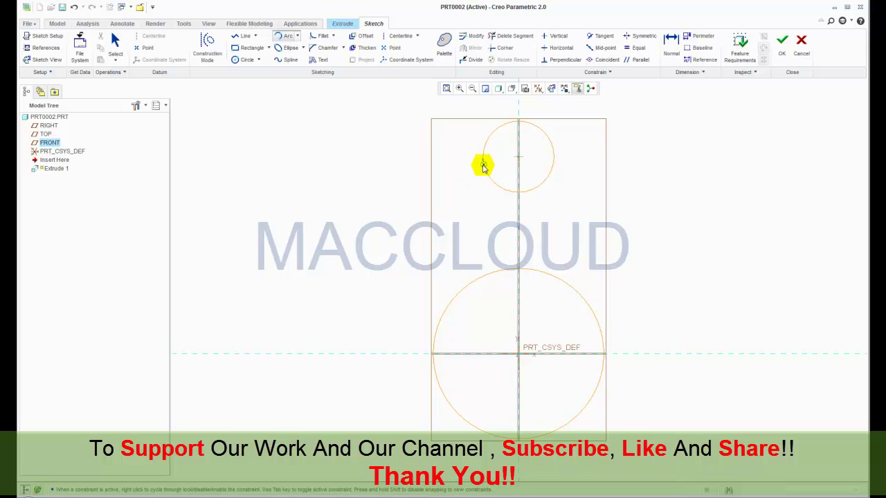
Step: Draw a 3-point arc joining the left sides of the two circles
drag(484, 170, 459, 295)
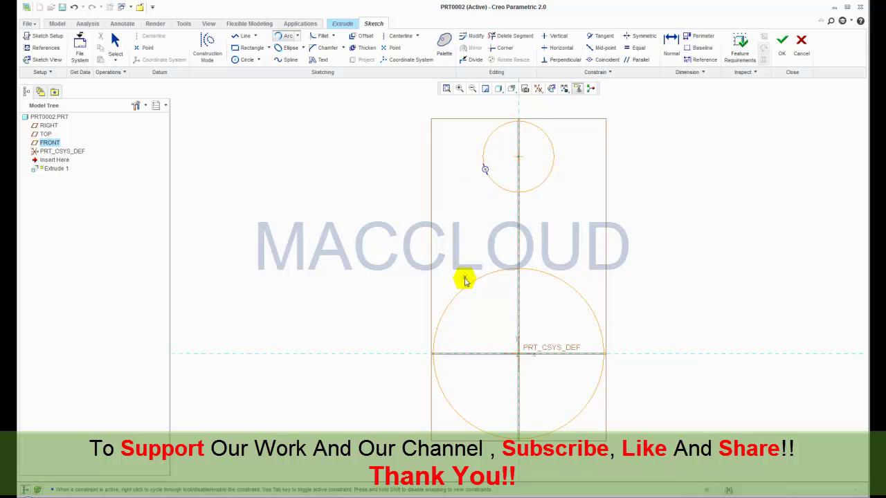
drag(471, 249, 483, 252)
click(484, 251)
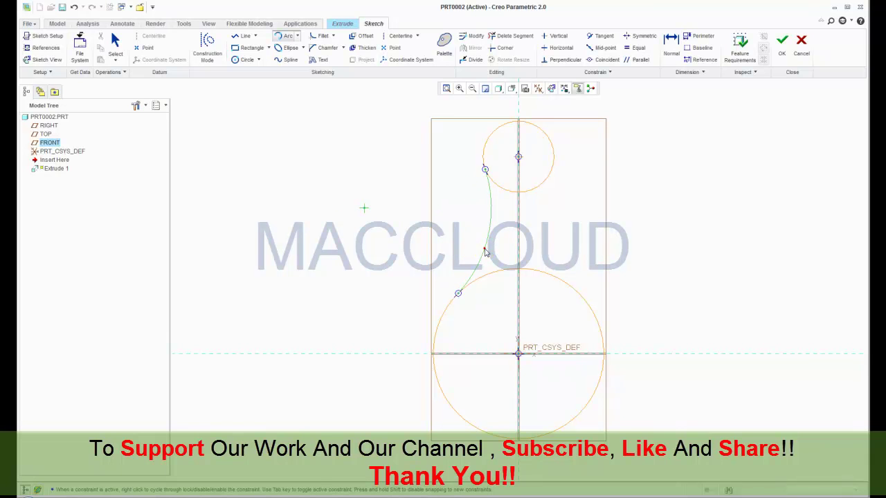
middle_click(586, 240)
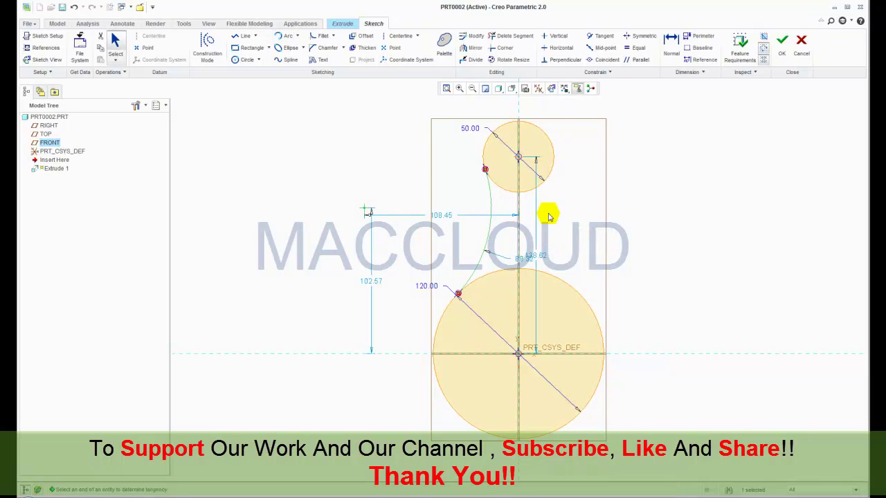
Step: Make the arc tangent to both circles and set its dimension to 80
click(601, 36)
click(489, 170)
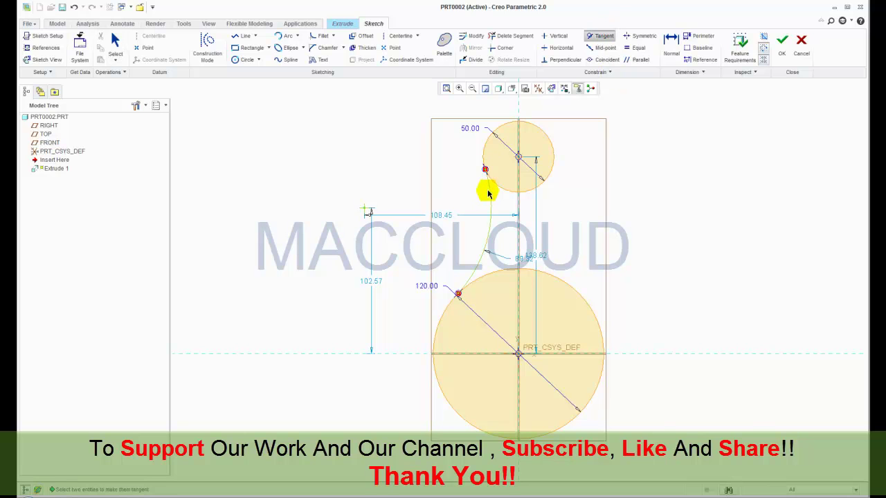
click(495, 188)
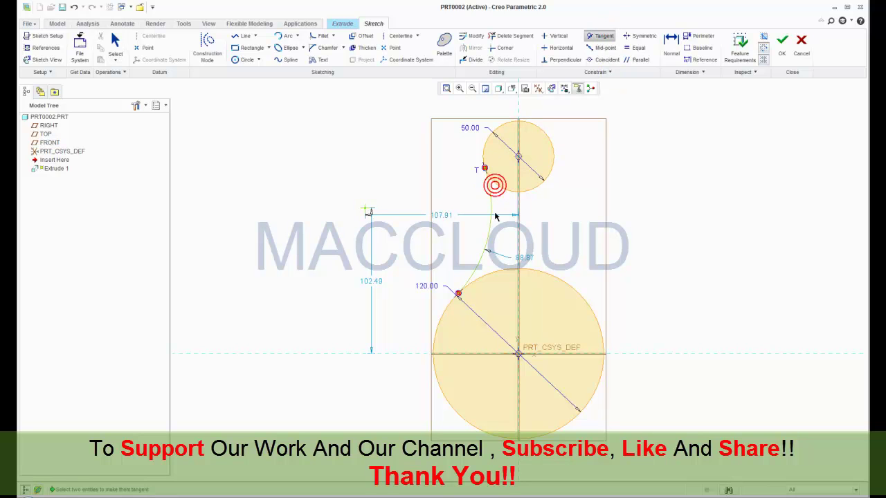
click(476, 283)
click(471, 273)
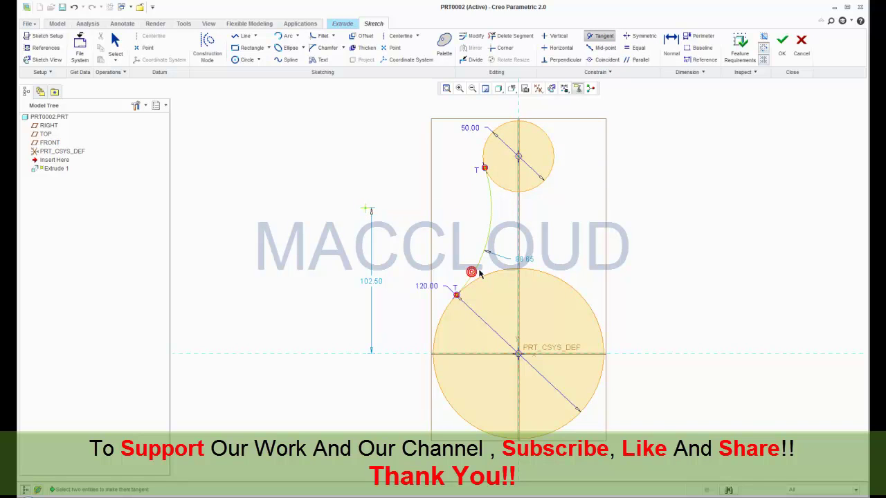
middle_click(544, 250)
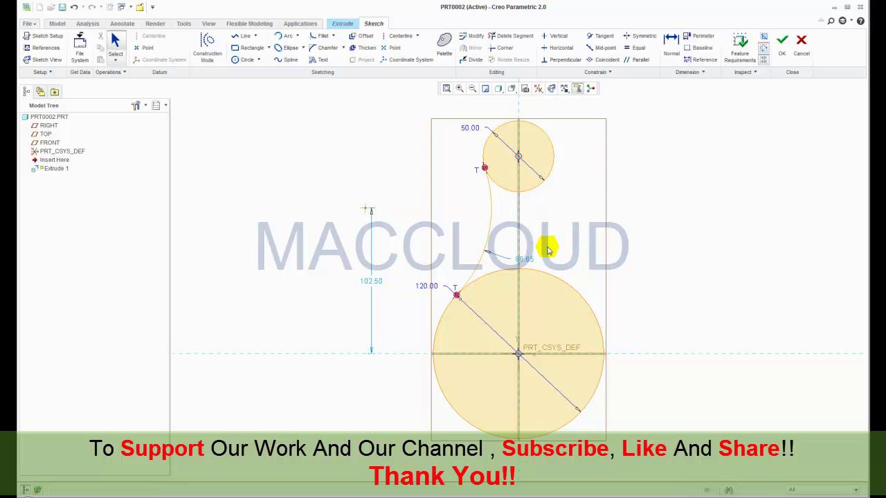
click(529, 260)
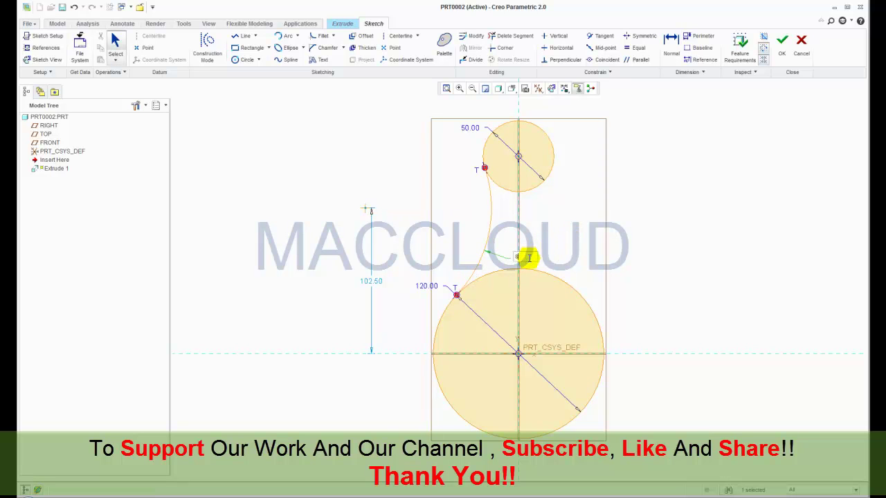
key(Return)
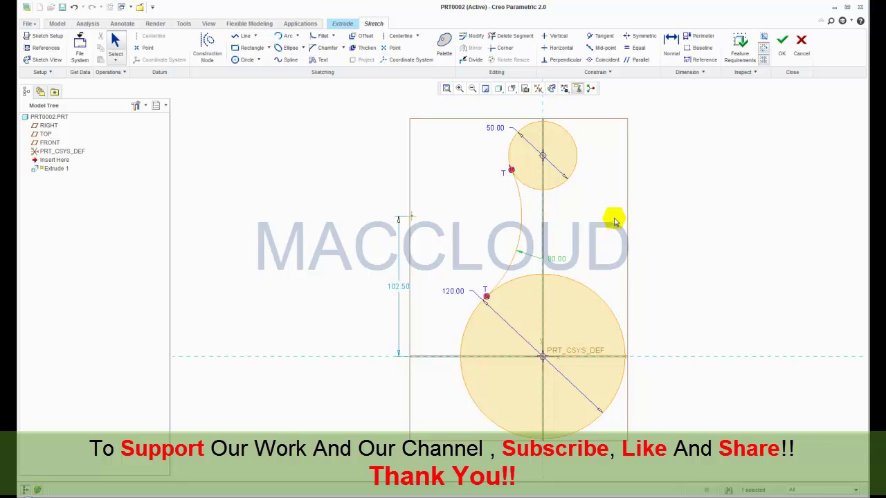
Step: Add a vertical centerline and mirror the arc across it to the right side
click(396, 36)
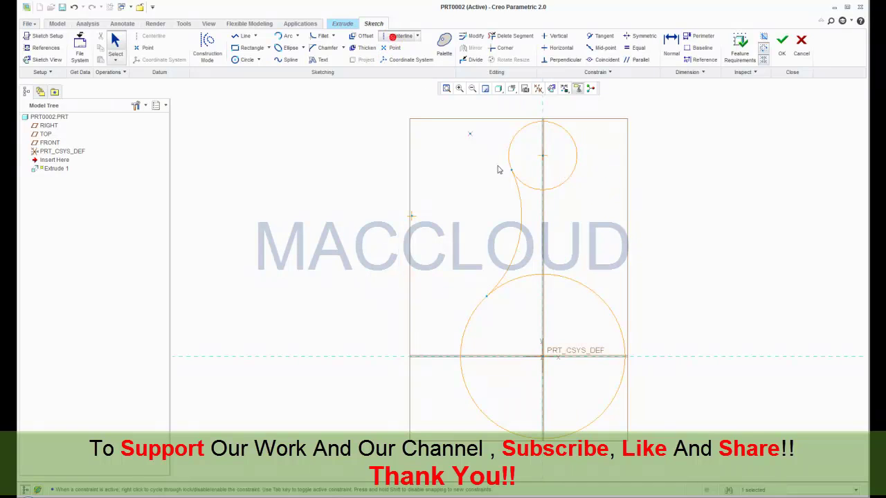
click(541, 208)
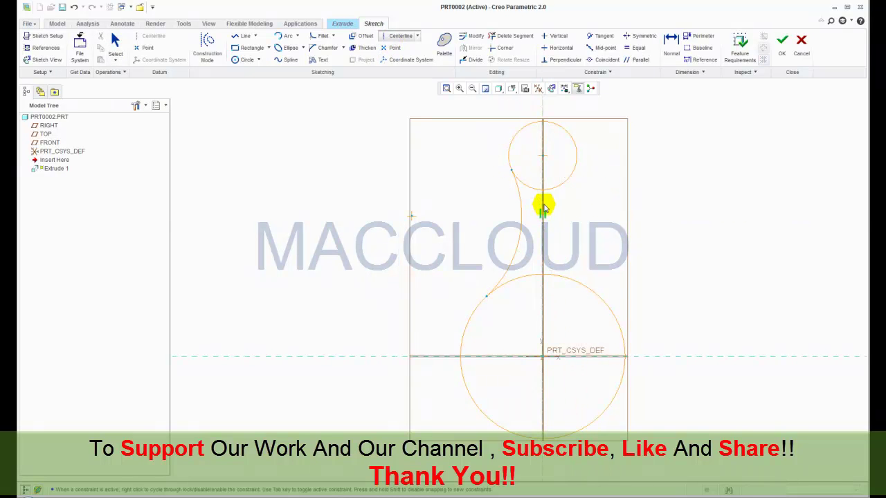
middle_click(579, 215)
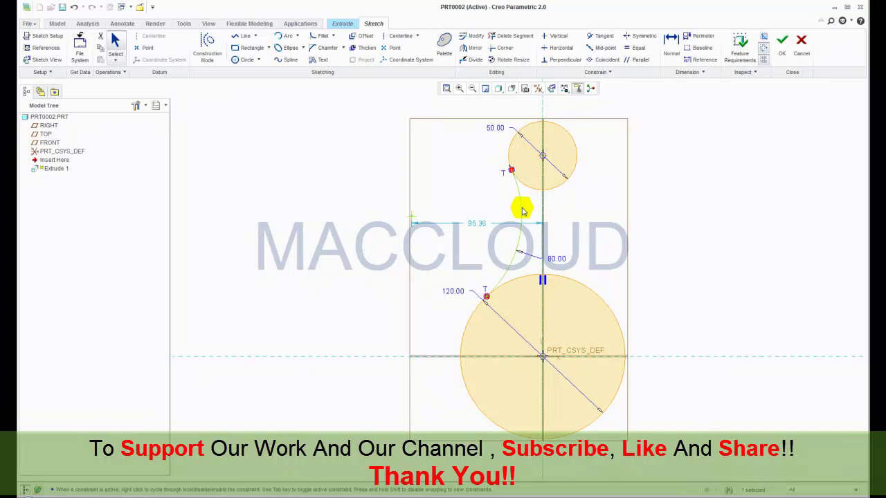
click(475, 47)
click(544, 106)
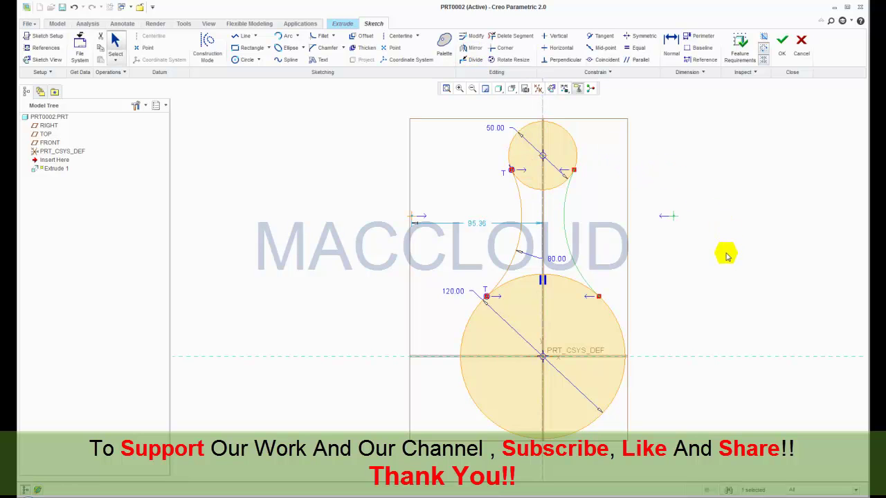
Step: Trim the circle segments inside the neck to leave one closed keyhole outline
click(509, 35)
click(551, 187)
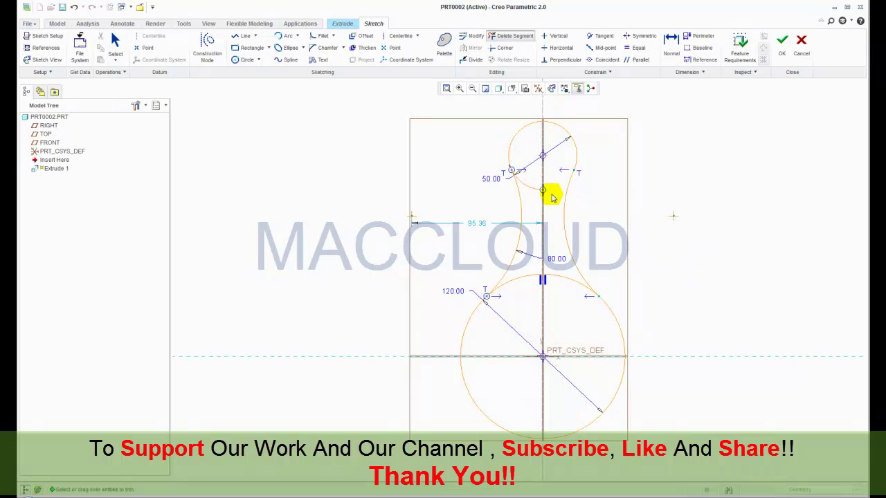
click(531, 186)
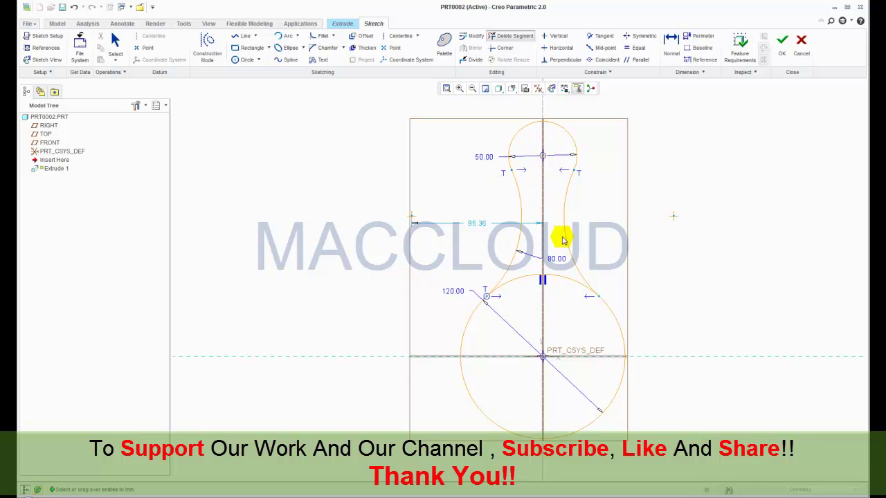
click(552, 278)
click(524, 278)
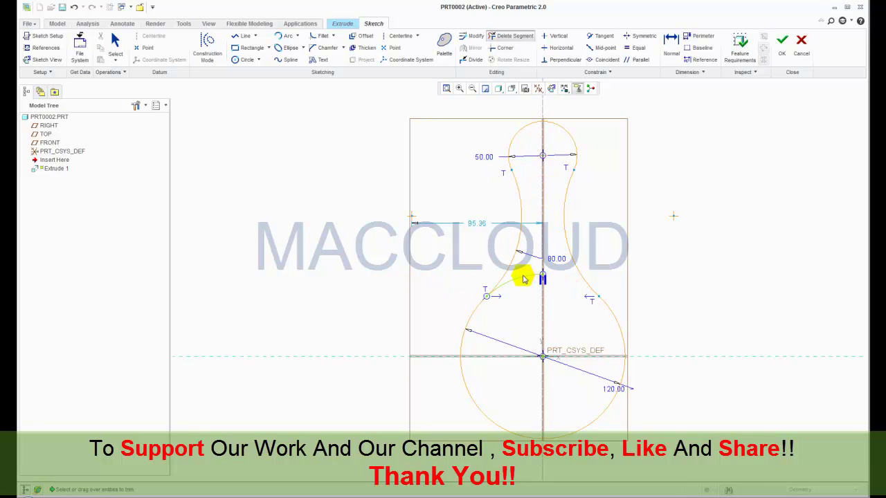
middle_click(564, 288)
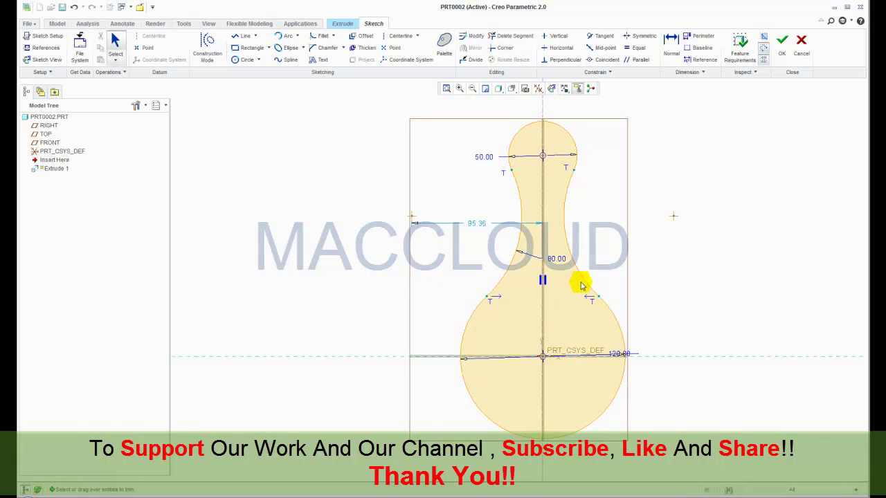
Step: Draw a circle concentric with the top arc and another centred on the origin
click(243, 59)
click(269, 164)
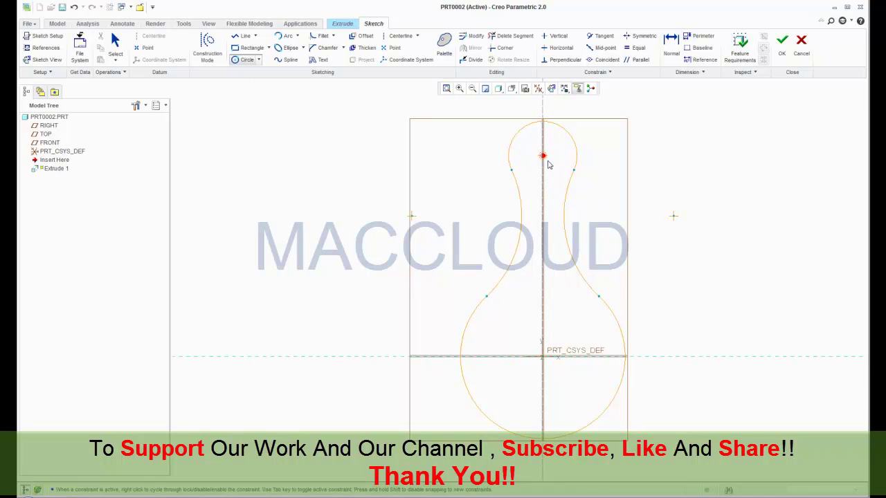
click(558, 166)
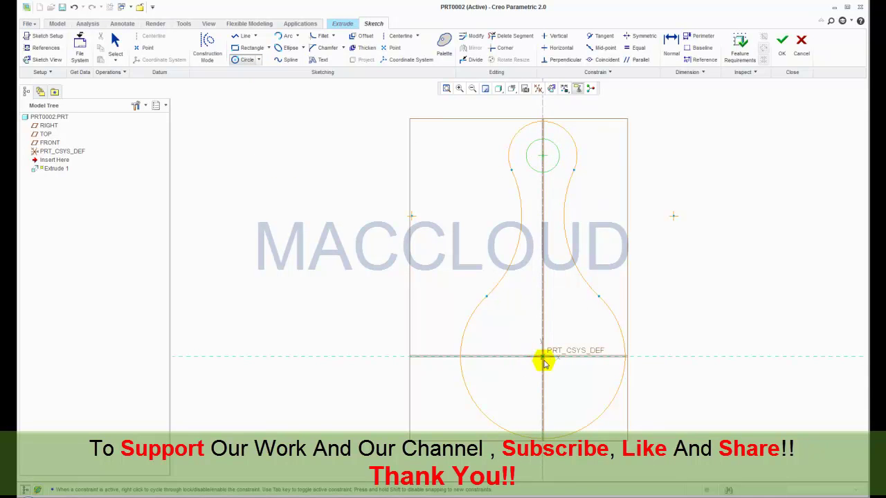
click(544, 360)
click(570, 331)
middle_click(588, 330)
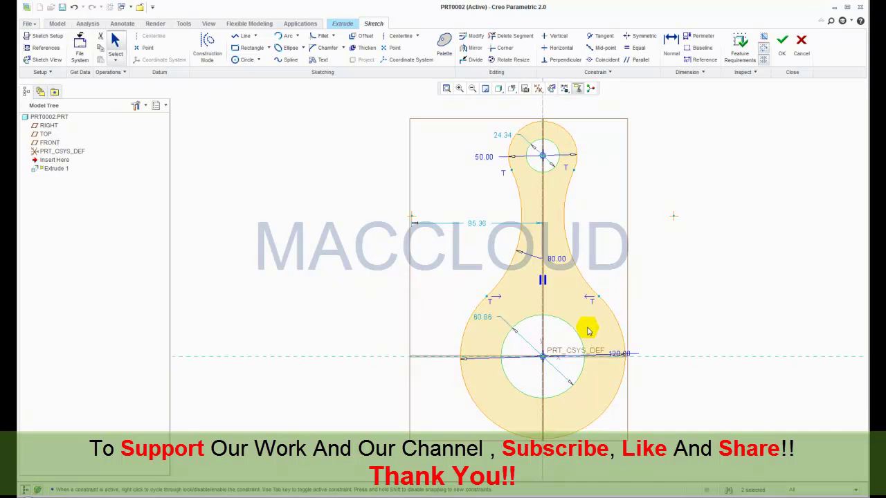
Step: Set the bottom hole diameter to 95 and the top hole diameter to 35
double_click(483, 318)
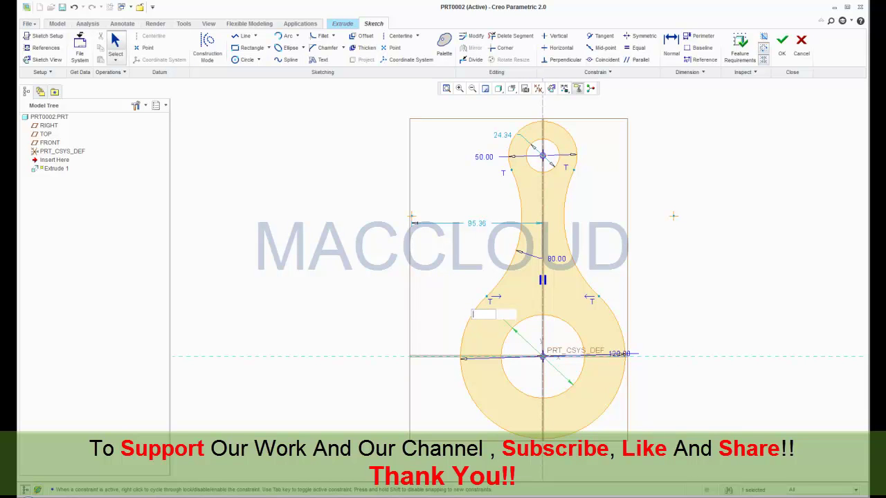
text(95)
key(Return)
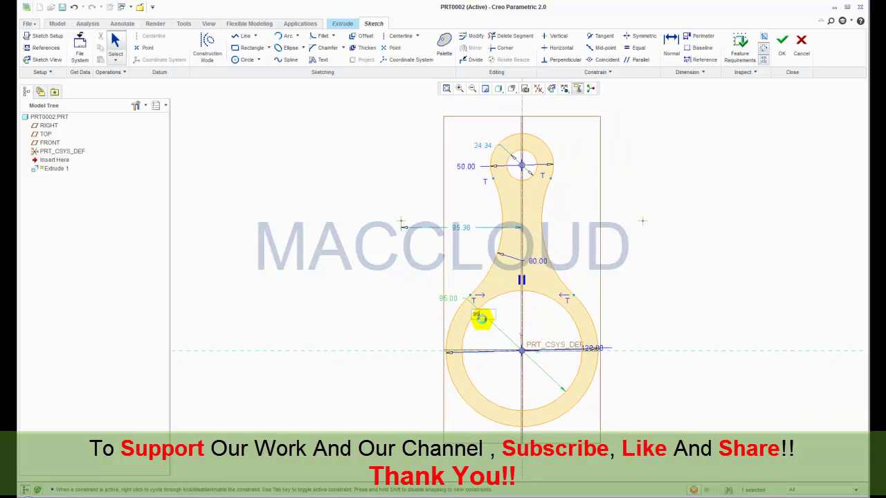
double_click(480, 147)
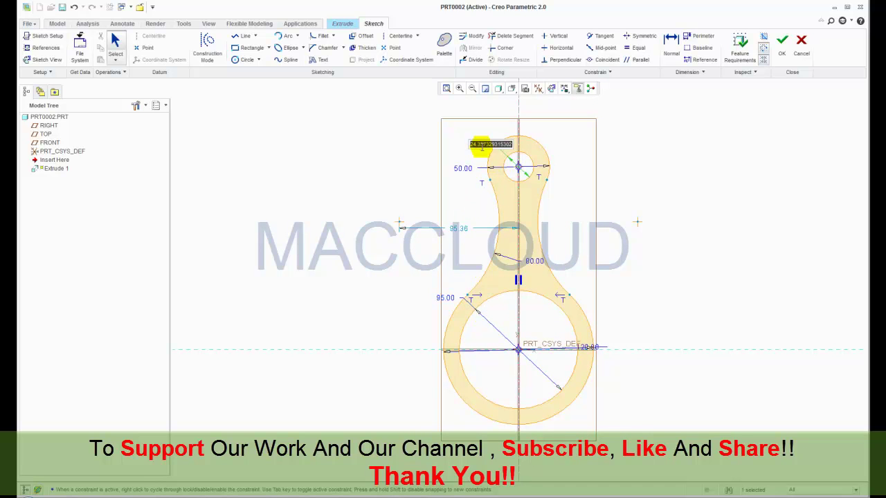
text(35)
key(Return)
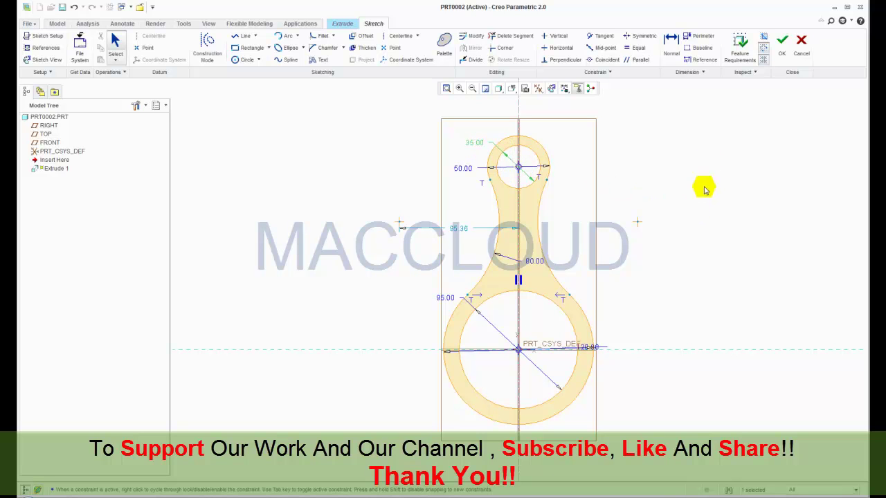
Step: Finish the sketch and extrude the keyhole plate to a depth of 10 in Standard Orientation
click(783, 56)
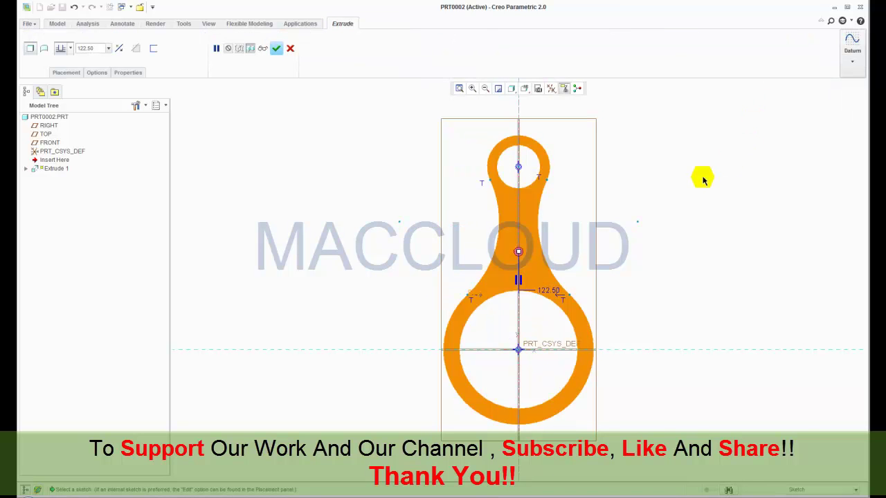
click(91, 48)
click(86, 48)
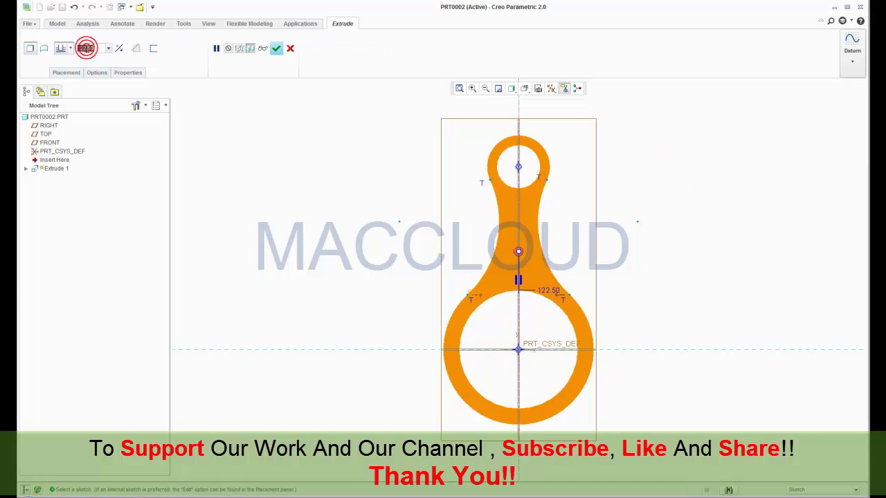
text(10)
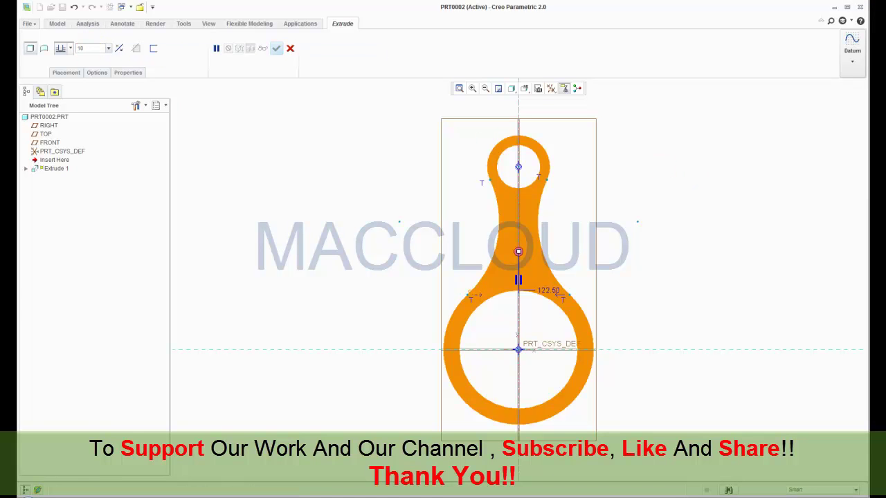
key(Return)
click(524, 89)
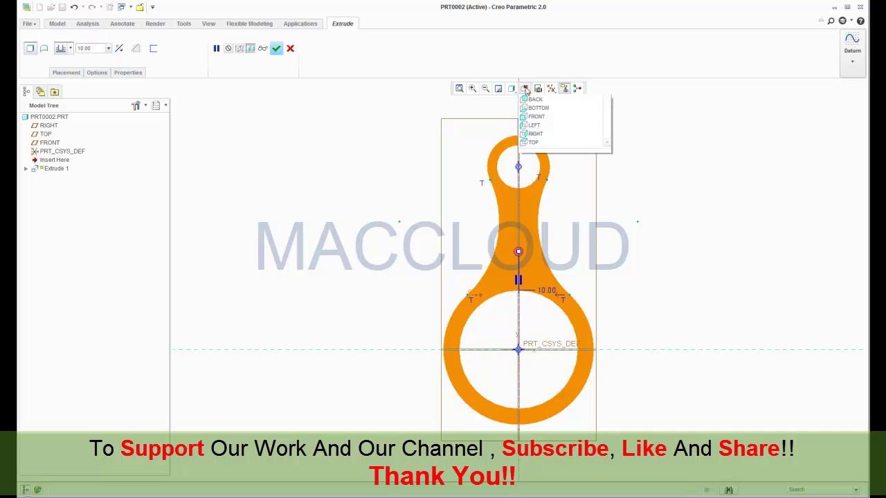
click(532, 103)
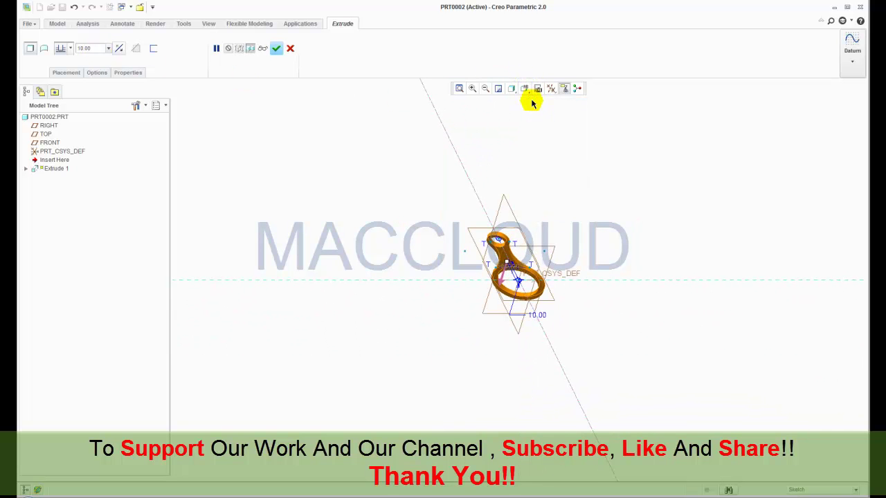
click(277, 48)
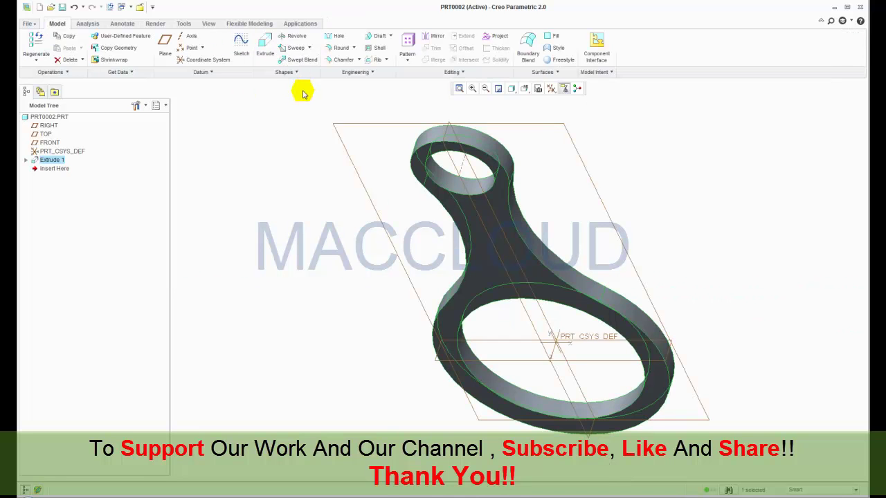
Step: Start a new sketch on the FRONT plane
click(303, 94)
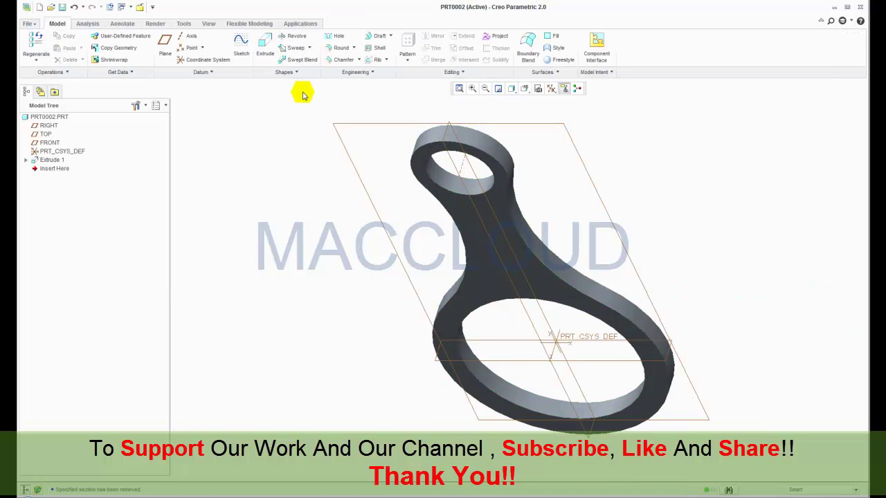
click(235, 46)
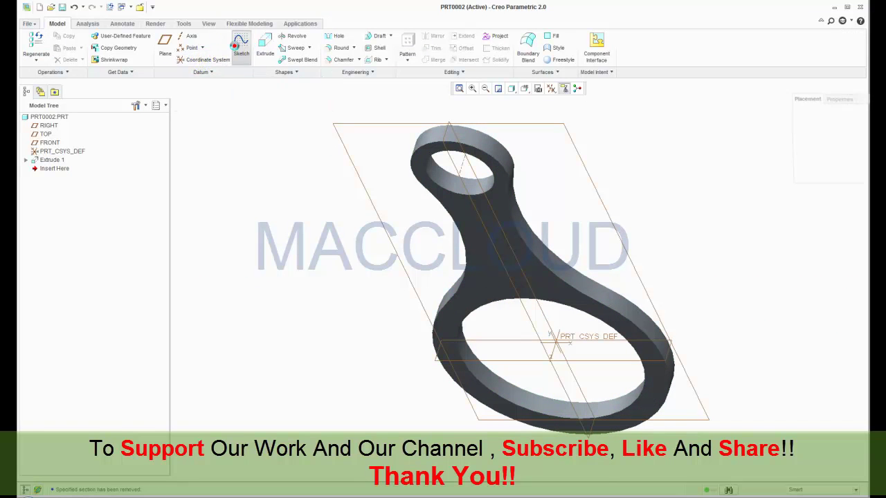
click(349, 123)
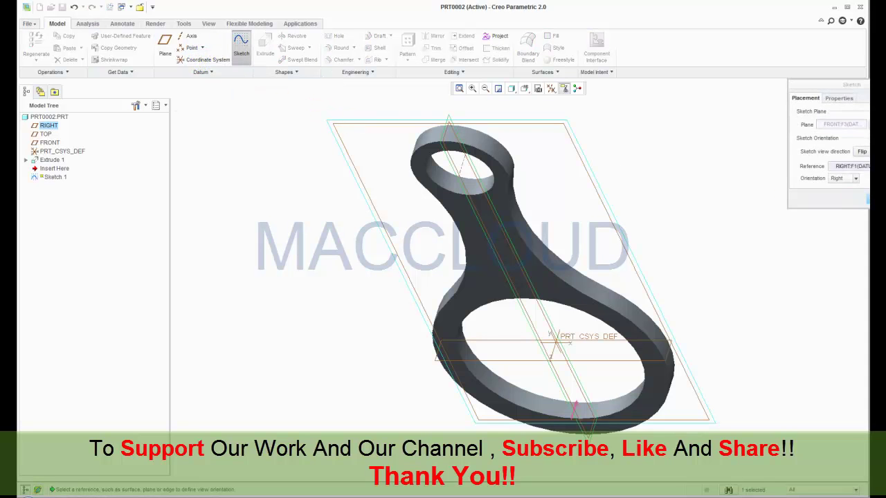
click(868, 200)
click(551, 89)
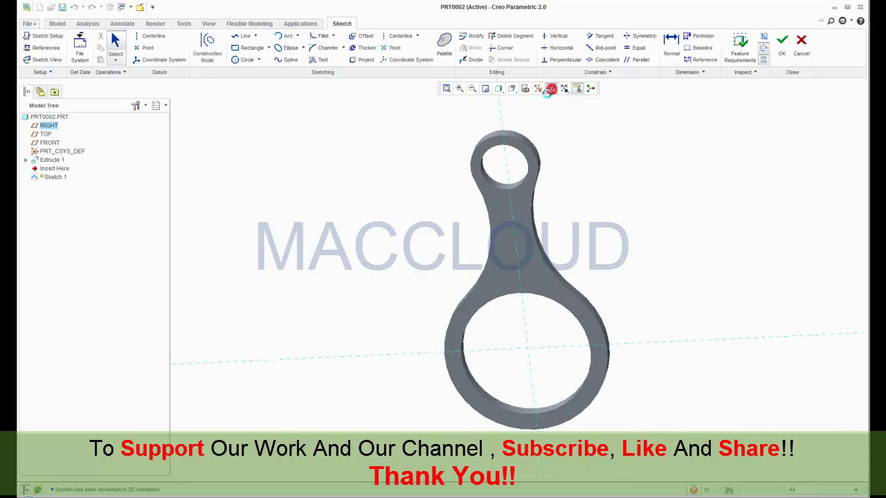
Step: Draw one circle inside the small hole and another centred on the origin
click(244, 60)
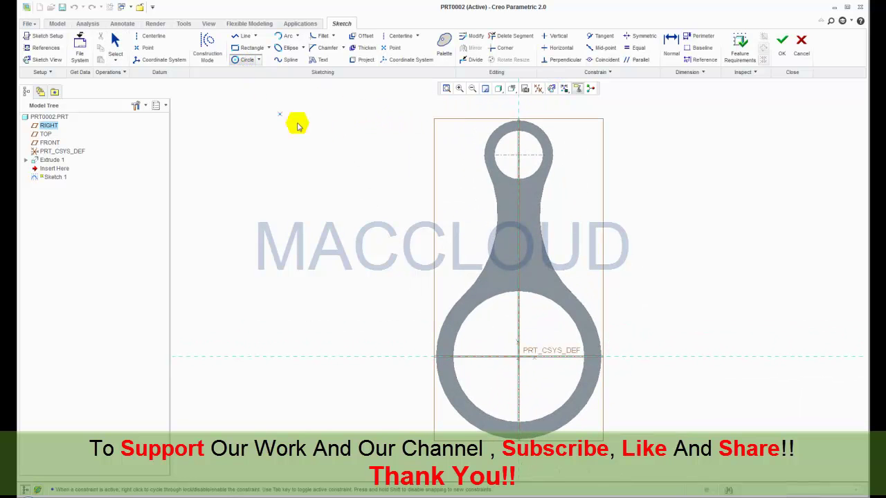
click(501, 173)
click(519, 156)
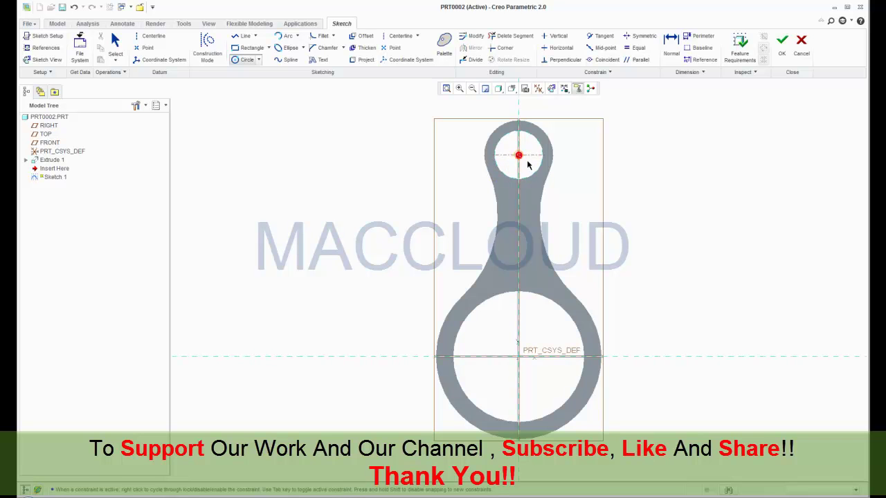
click(529, 162)
middle_click(569, 198)
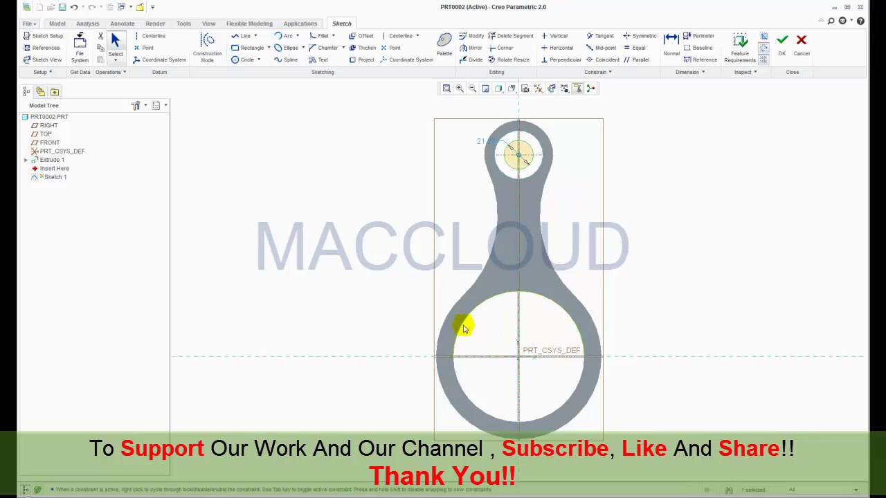
click(492, 340)
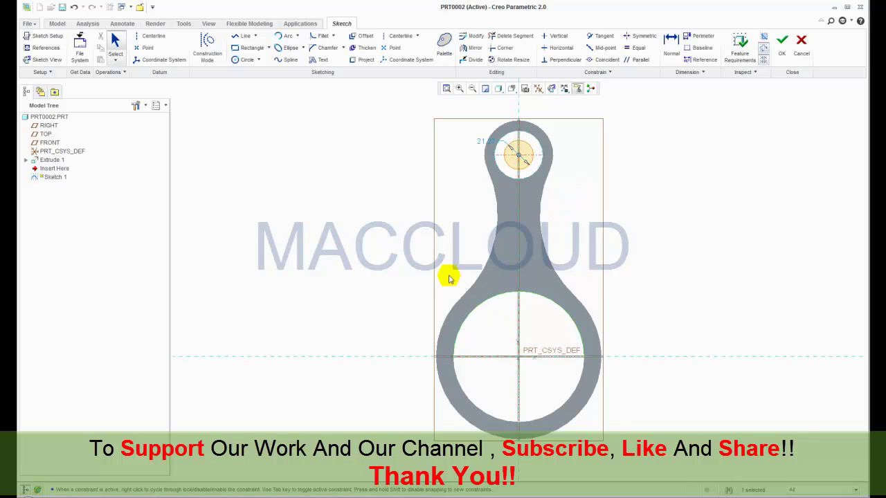
click(245, 59)
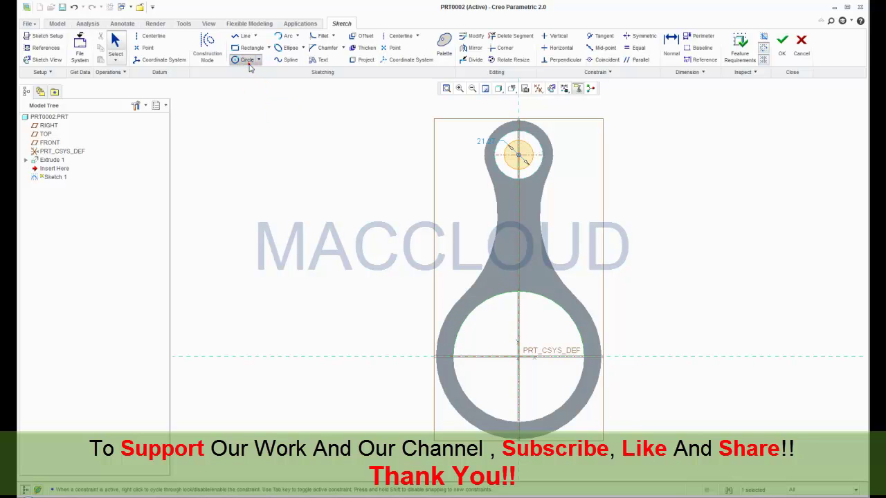
click(519, 358)
click(547, 327)
middle_click(548, 329)
Step: Set the circle diameters to 70 and 20 and finish the sketch
double_click(452, 315)
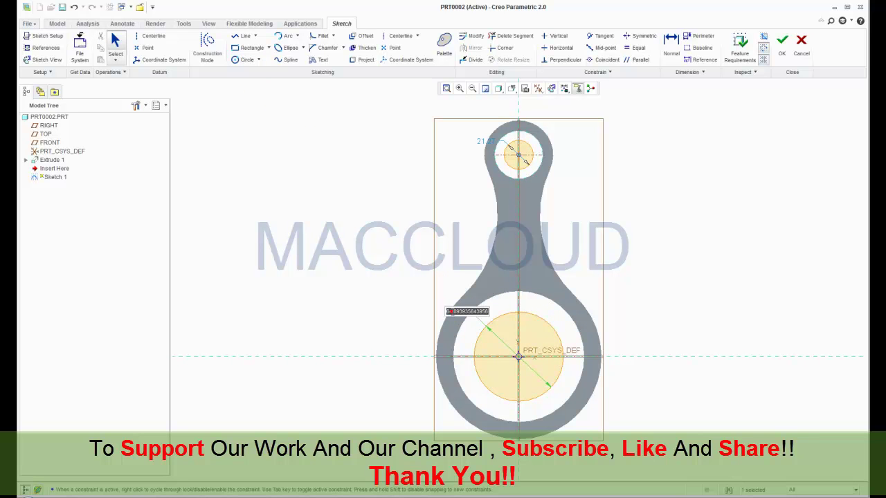
key(Return)
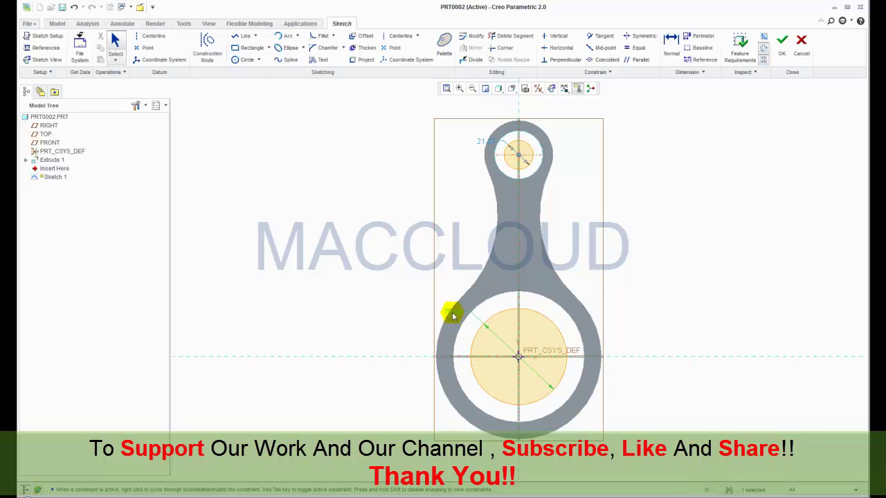
double_click(486, 141)
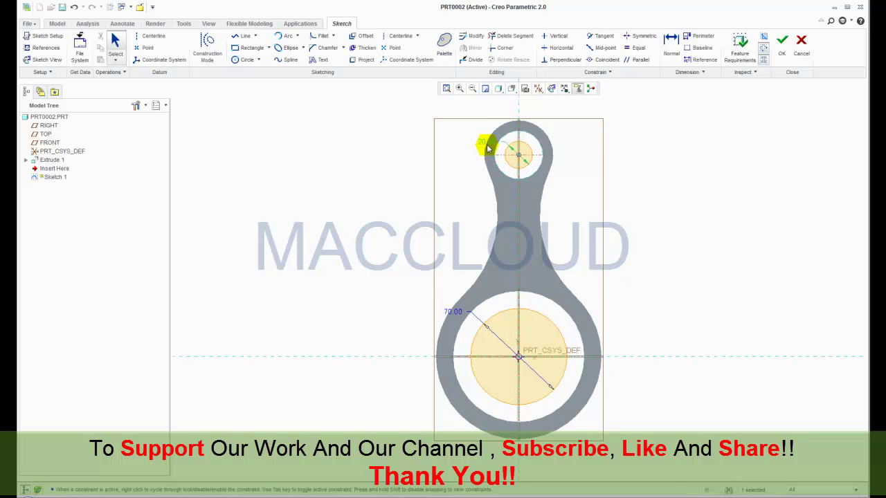
click(781, 41)
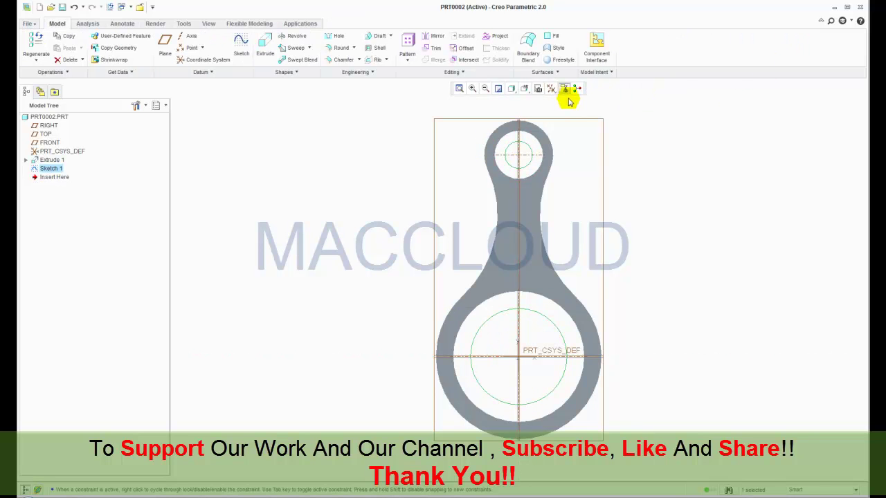
Step: In the standard 3D view, start a Blend built from Selected sections
click(525, 90)
click(531, 103)
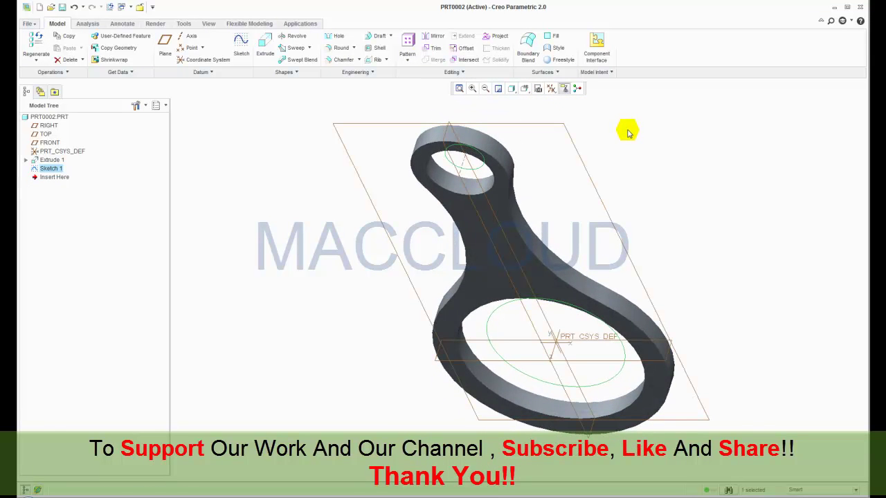
click(289, 73)
click(280, 84)
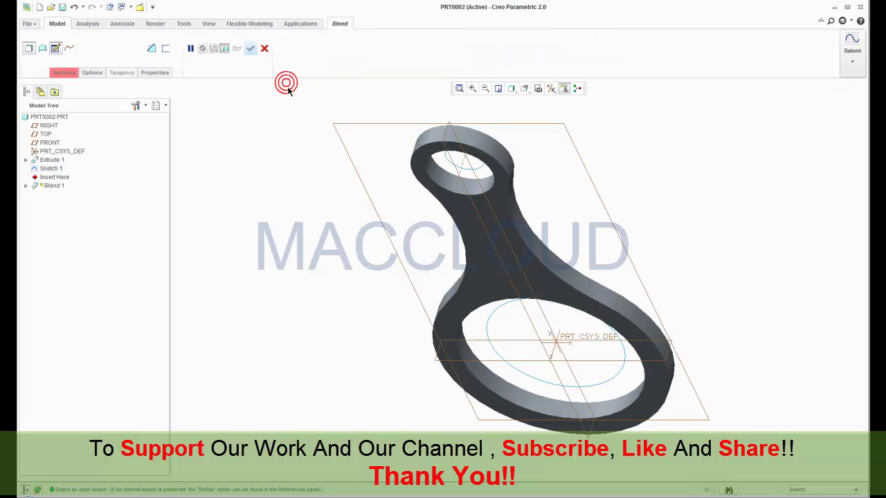
click(75, 75)
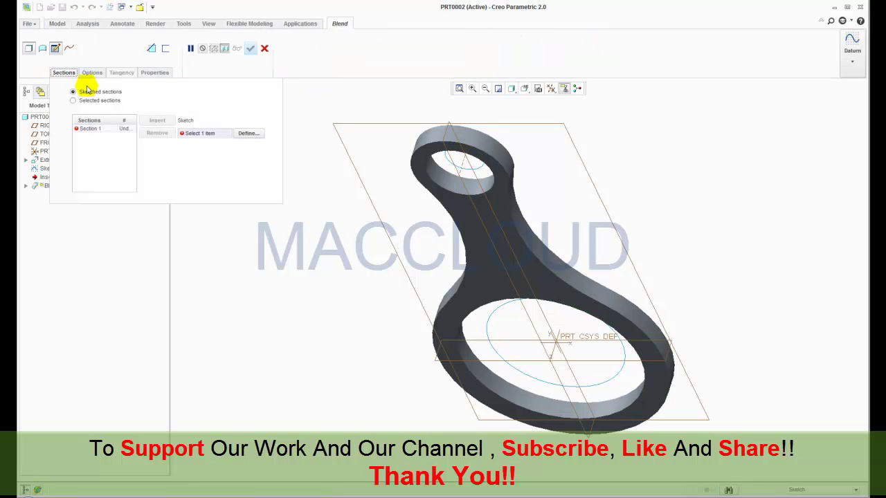
click(100, 104)
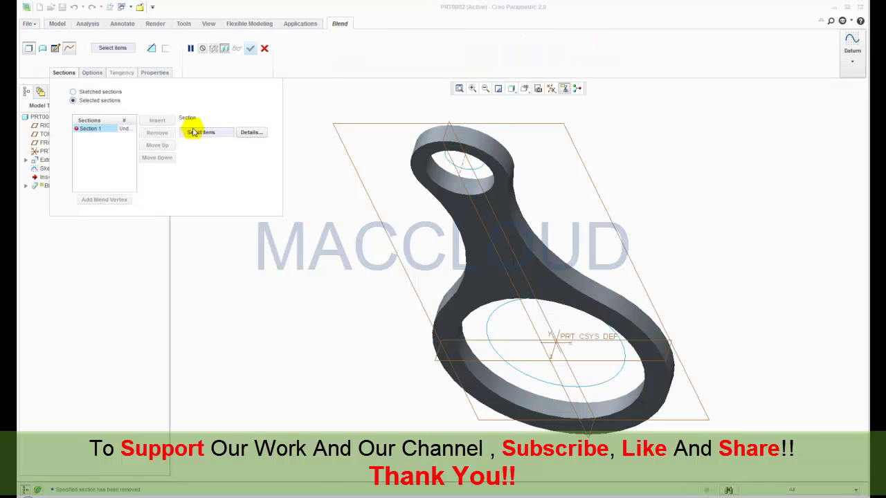
Step: Use the small hole's two edges as sections and finish the blend as a surface
click(455, 172)
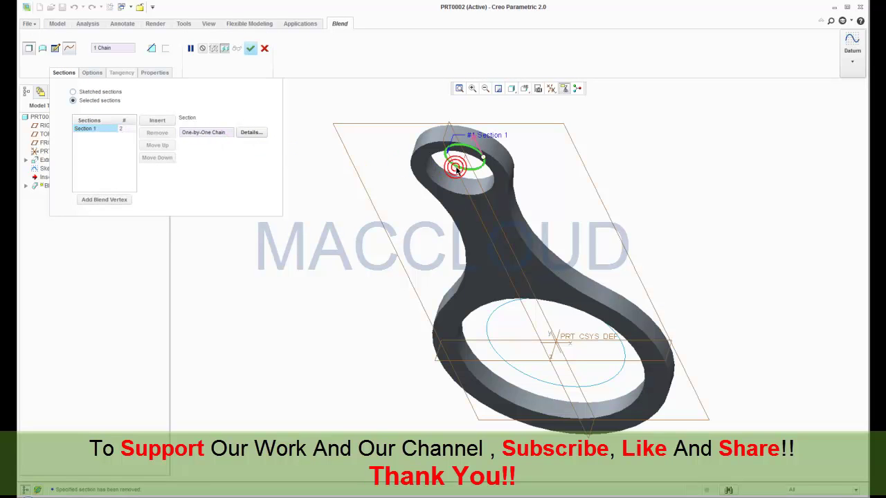
click(159, 122)
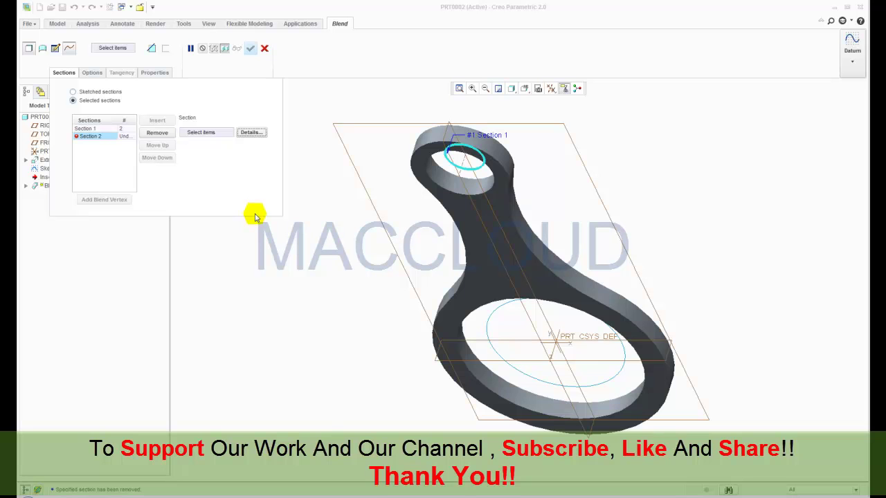
click(251, 132)
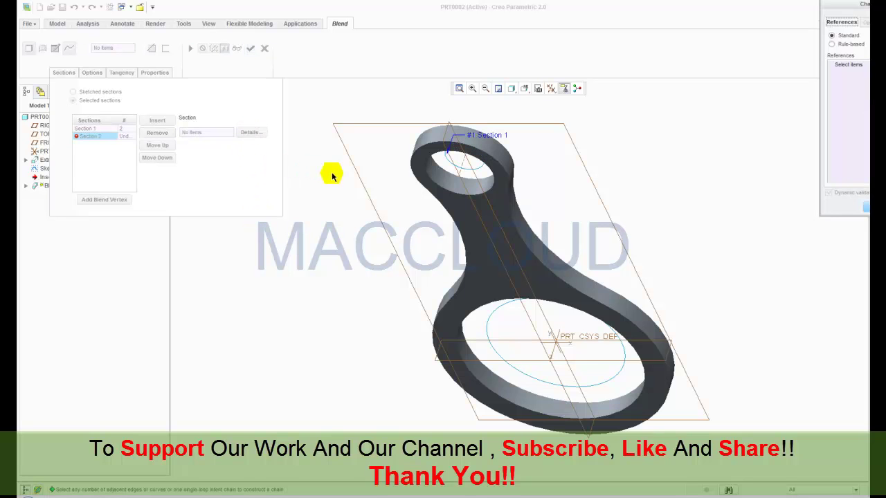
drag(843, 14, 780, 60)
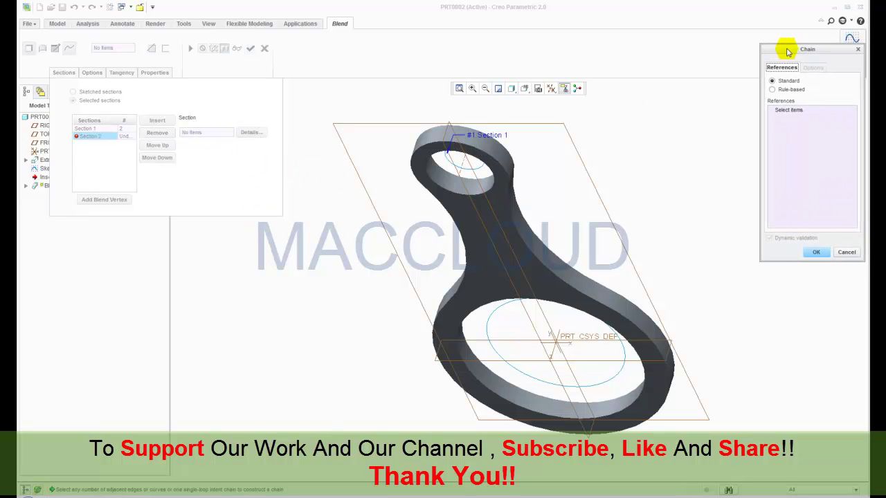
click(453, 191)
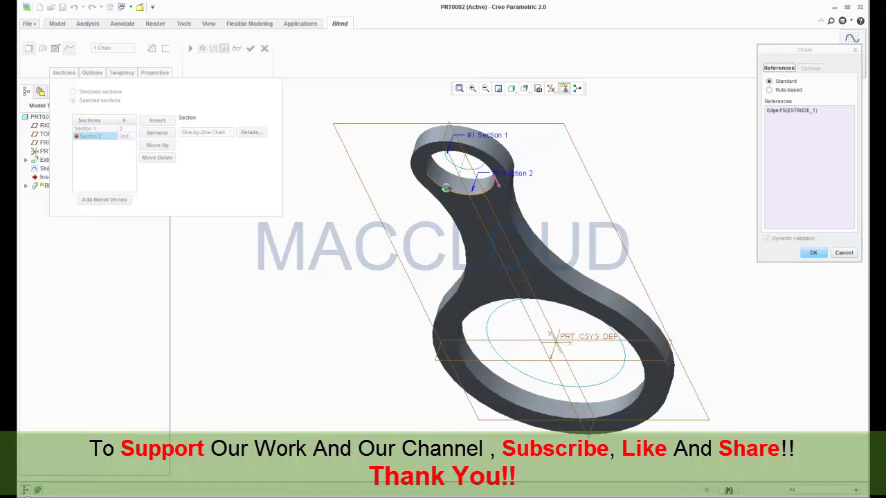
click(816, 253)
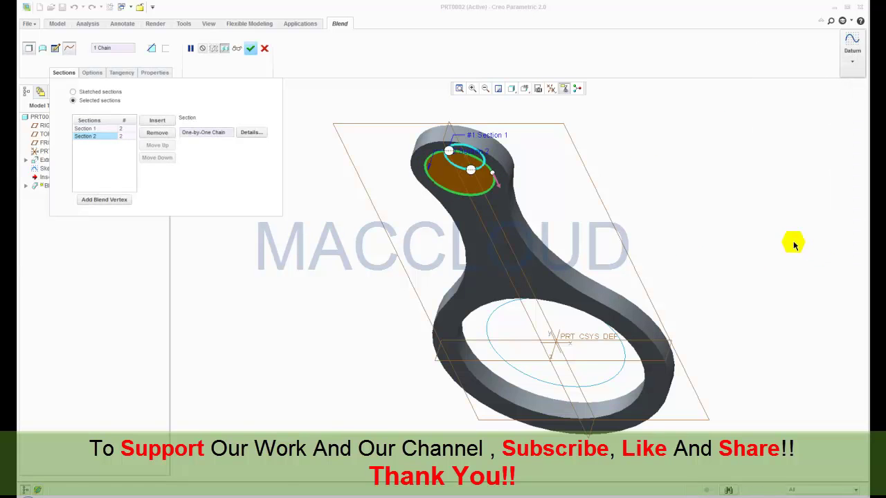
click(55, 49)
click(42, 48)
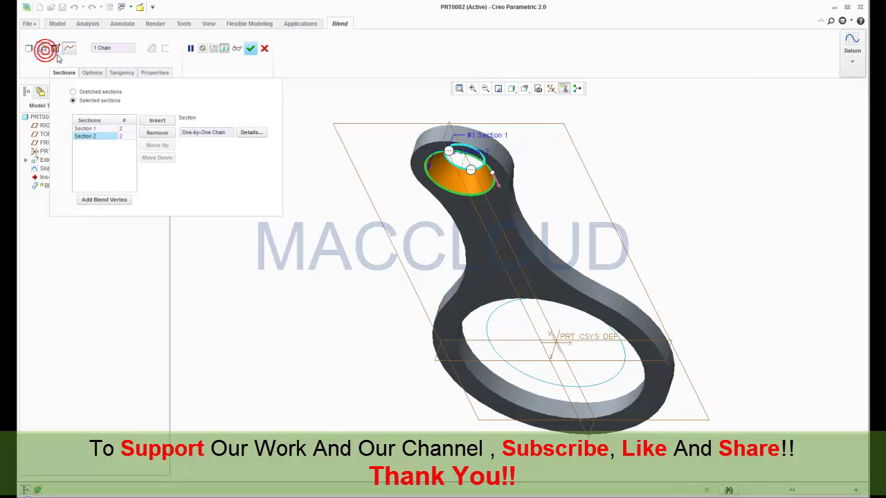
click(251, 48)
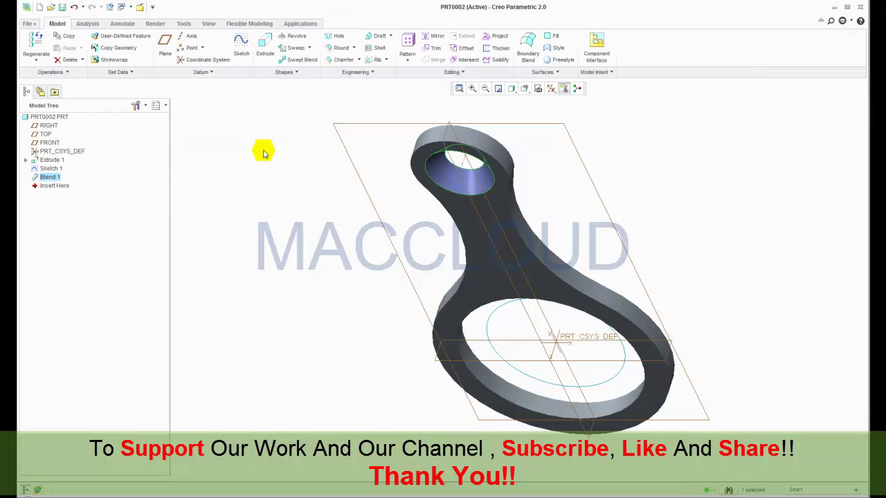
Step: Start a second Blend from Selected sections, with the sketched circle inside the ring as section one
click(280, 72)
click(274, 83)
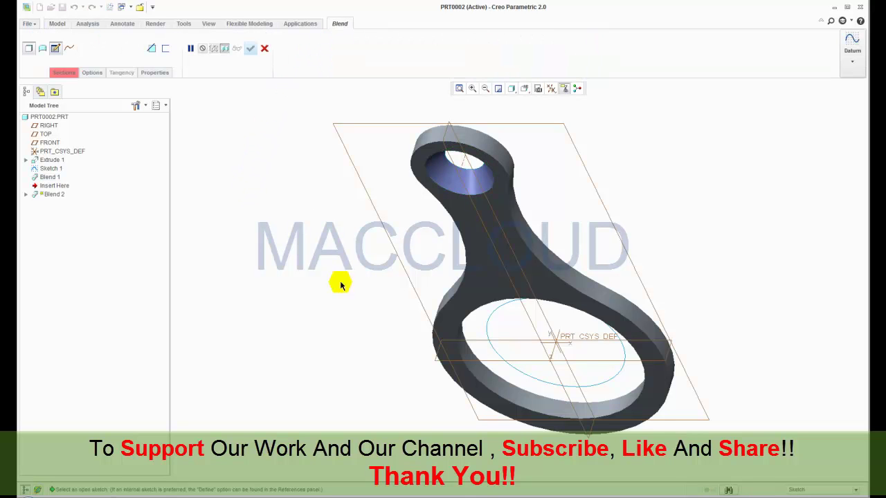
click(70, 72)
click(73, 101)
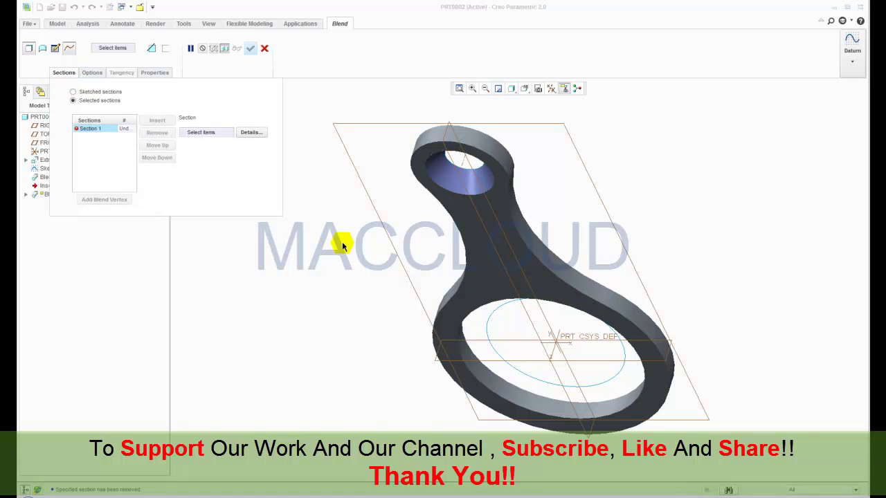
click(485, 329)
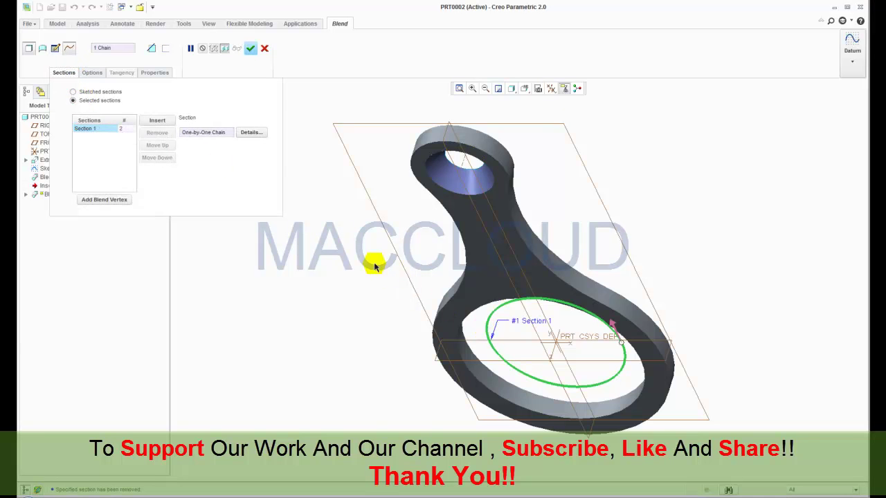
Step: Chain both ring hole edges as section two and finish the blend as a surface
click(158, 120)
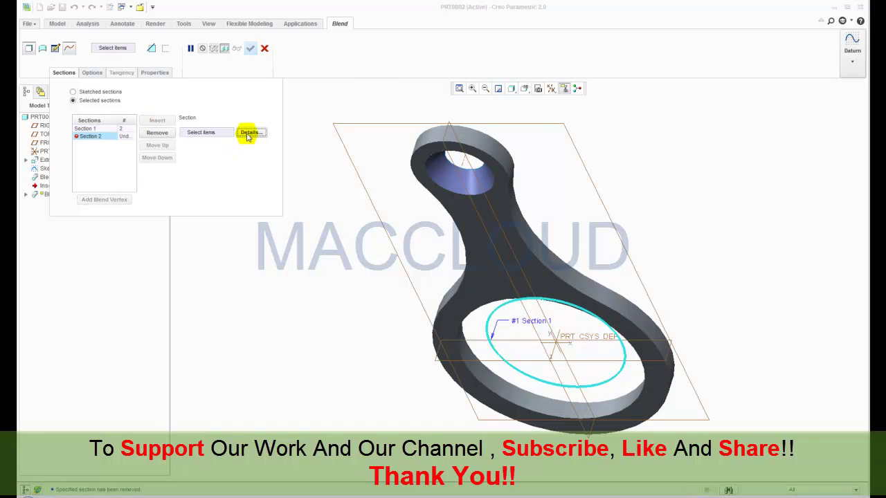
click(250, 132)
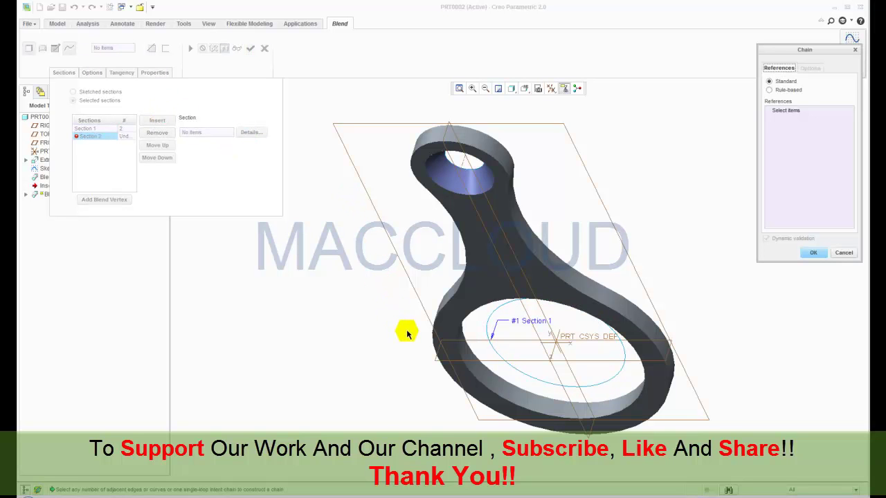
click(493, 398)
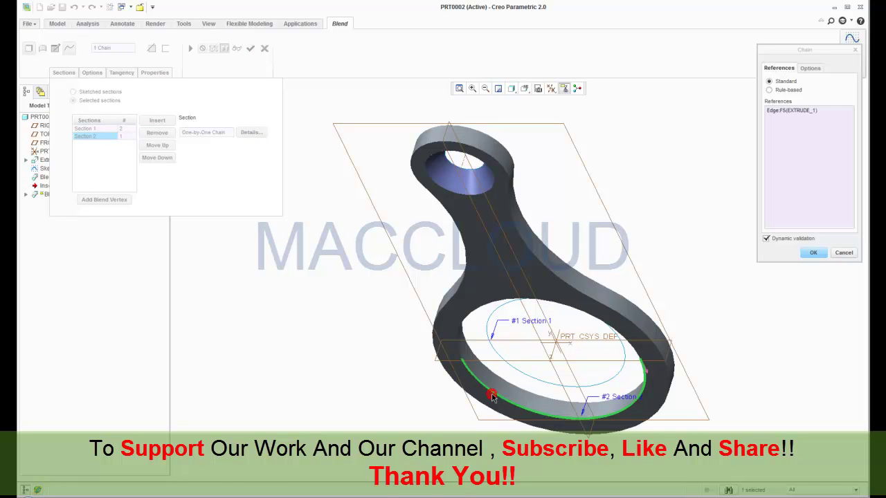
ctrl+click(459, 335)
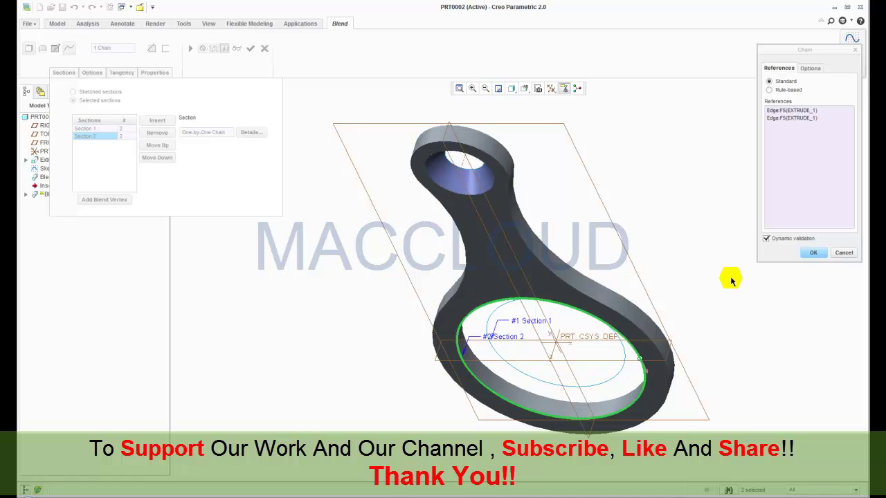
click(810, 253)
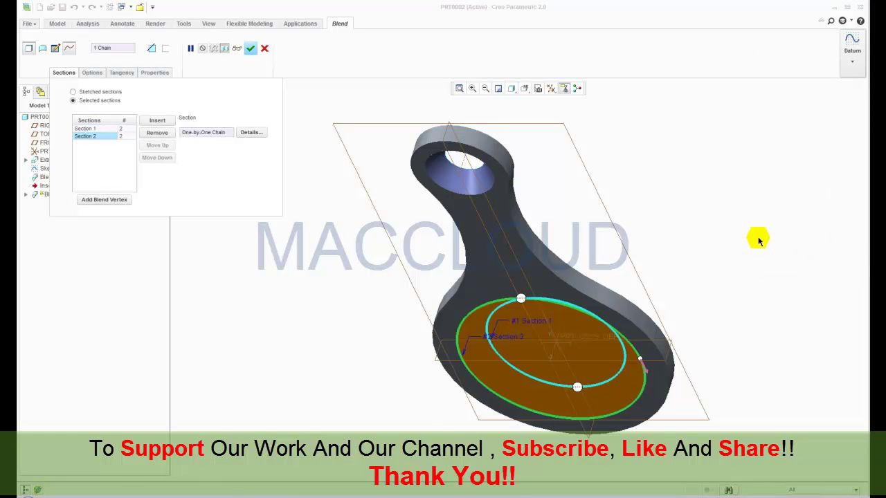
click(42, 48)
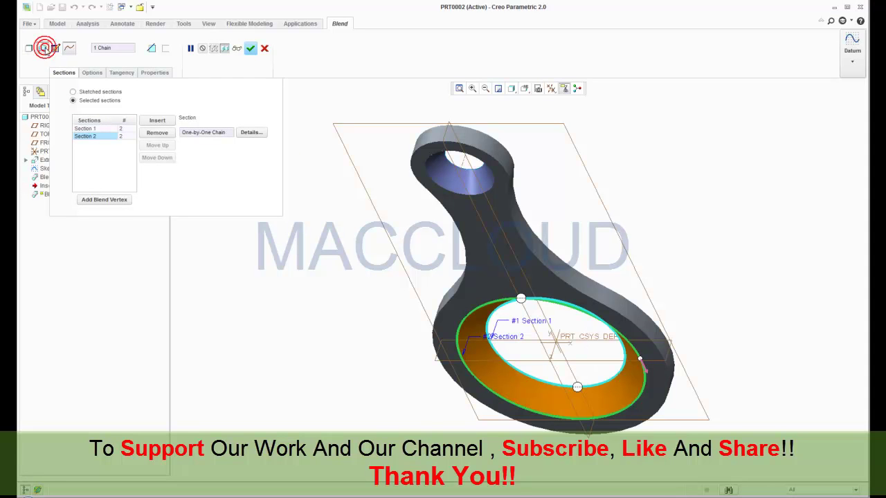
click(250, 47)
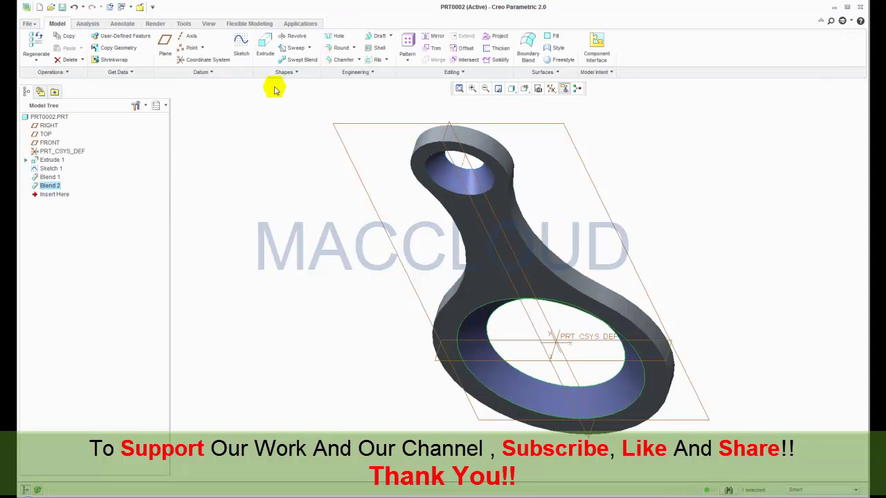
Step: Start a Revolve sketched on the RIGHT datum plane, viewed face-on
click(291, 183)
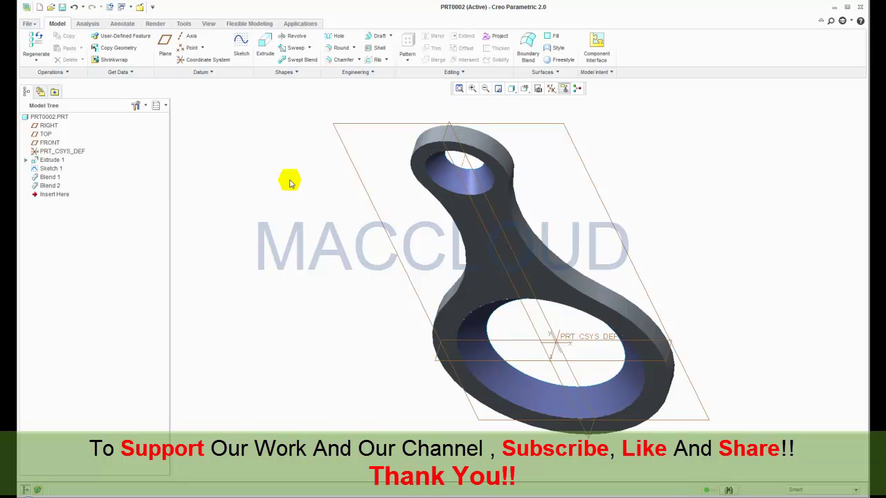
click(475, 206)
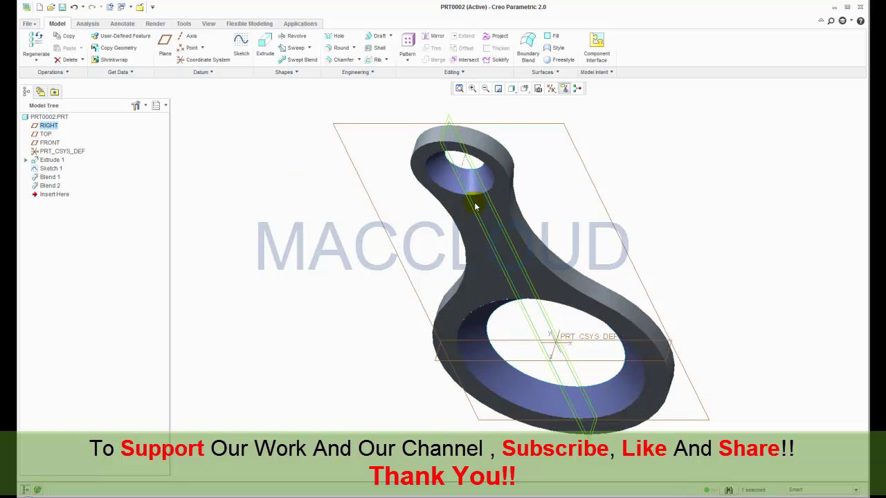
click(293, 38)
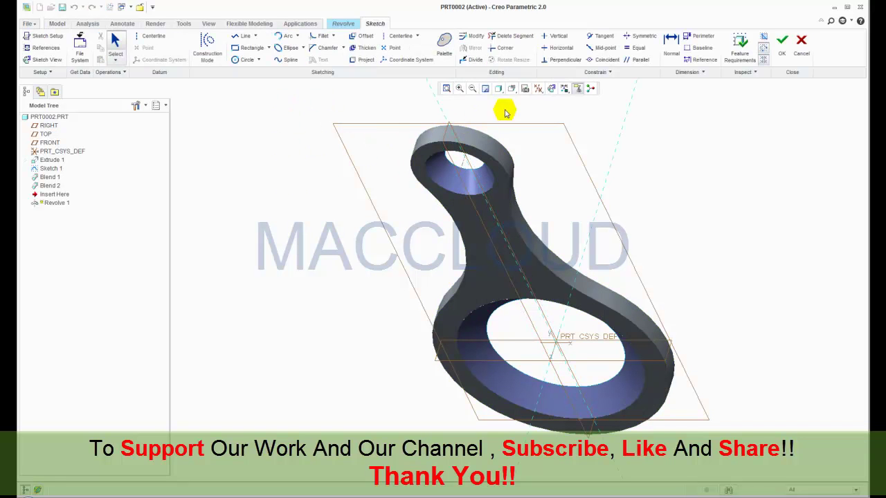
click(552, 90)
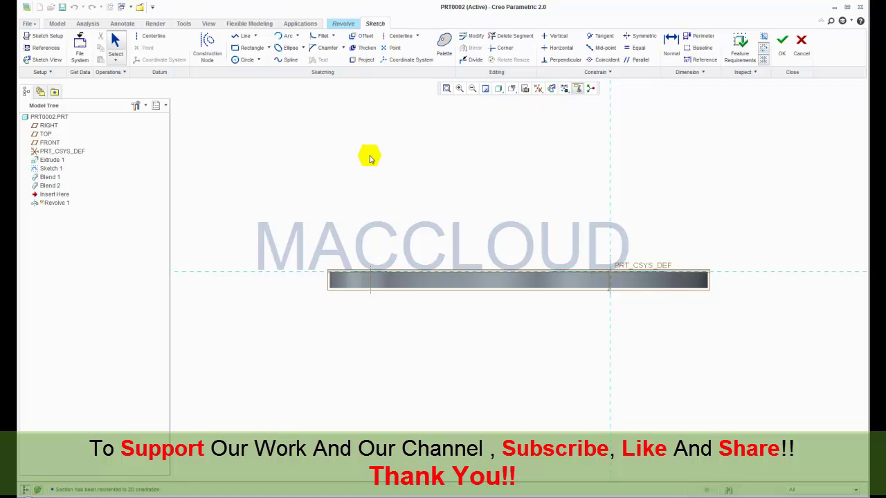
Step: Sketch a small circle on the plate's top line, positioned 32.5 from the origin
click(236, 61)
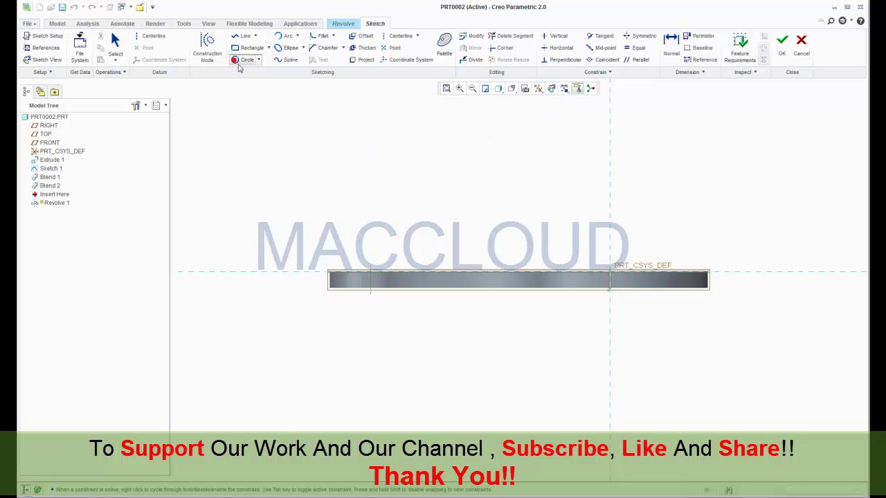
click(571, 278)
middle_click(563, 245)
double_click(546, 266)
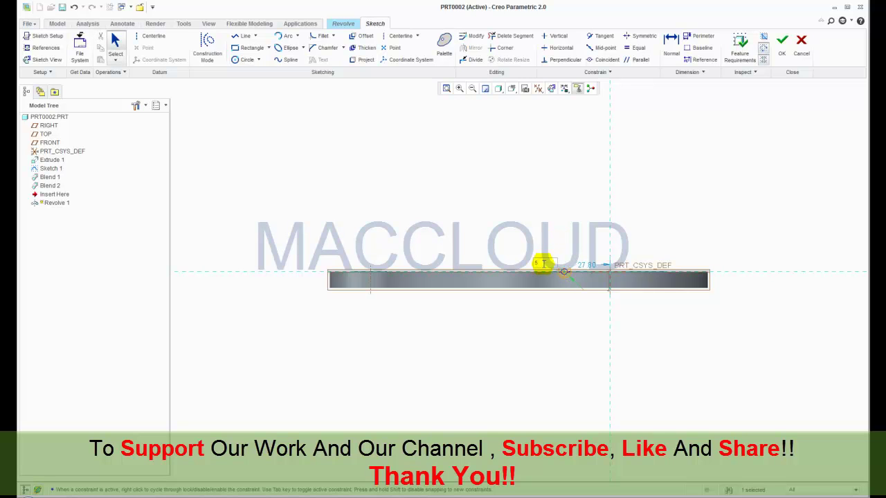
double_click(588, 266)
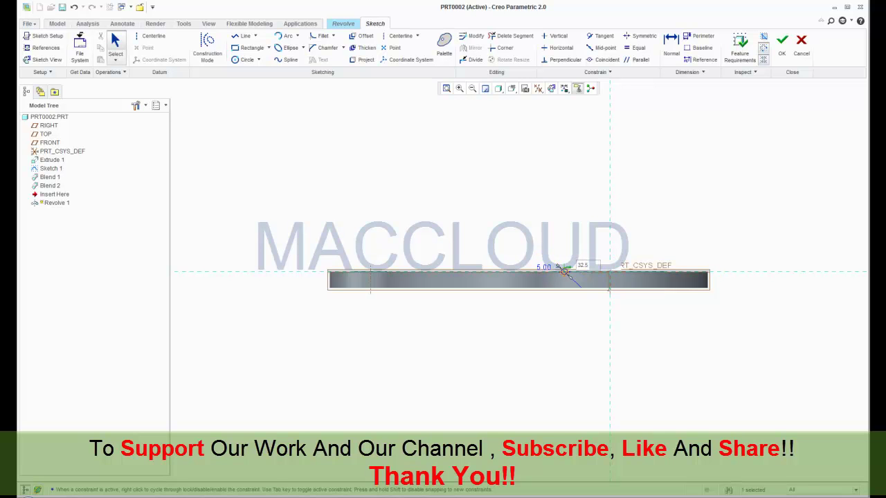
click(591, 268)
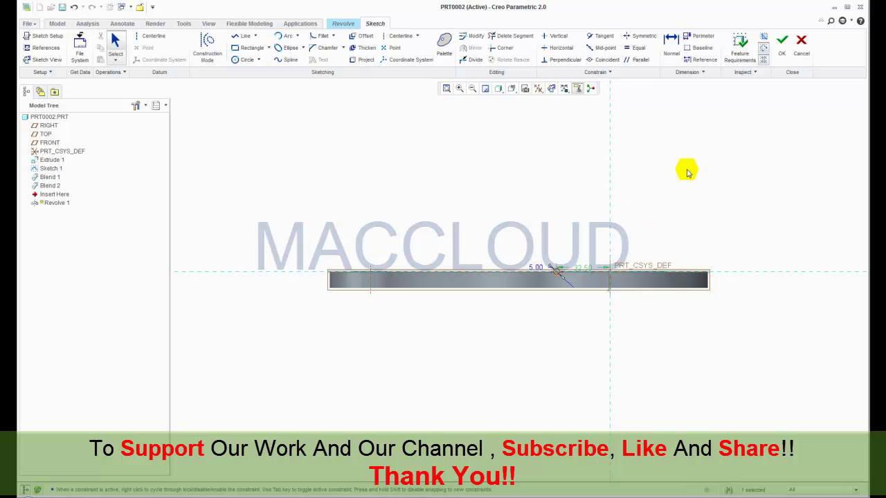
click(782, 55)
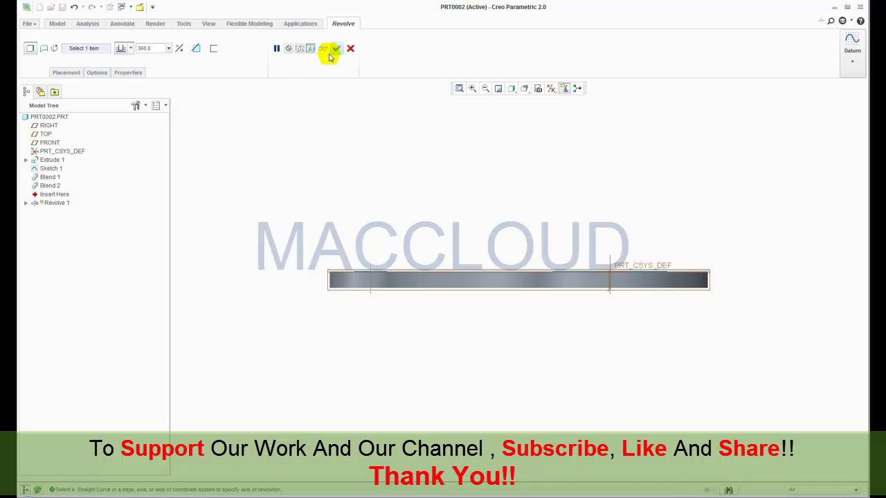
Step: Revolve the circle 360° about the vertical axis and return to the default 3D view
click(611, 264)
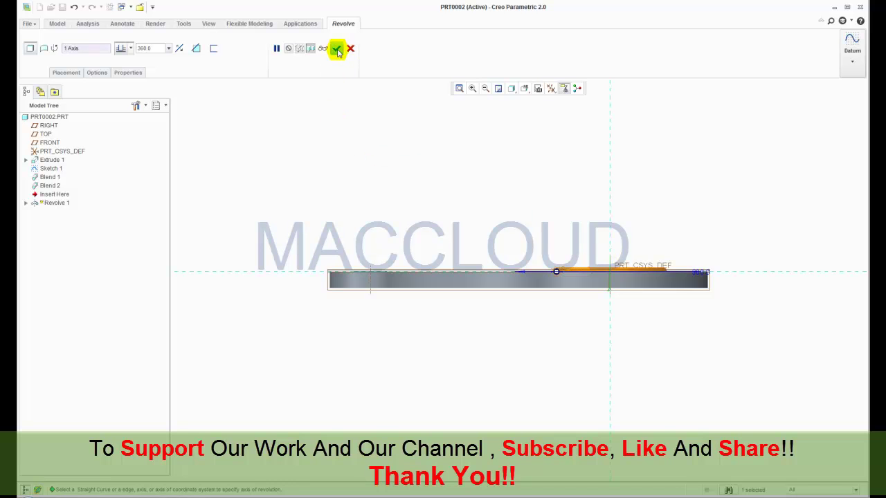
click(337, 49)
click(524, 94)
click(557, 101)
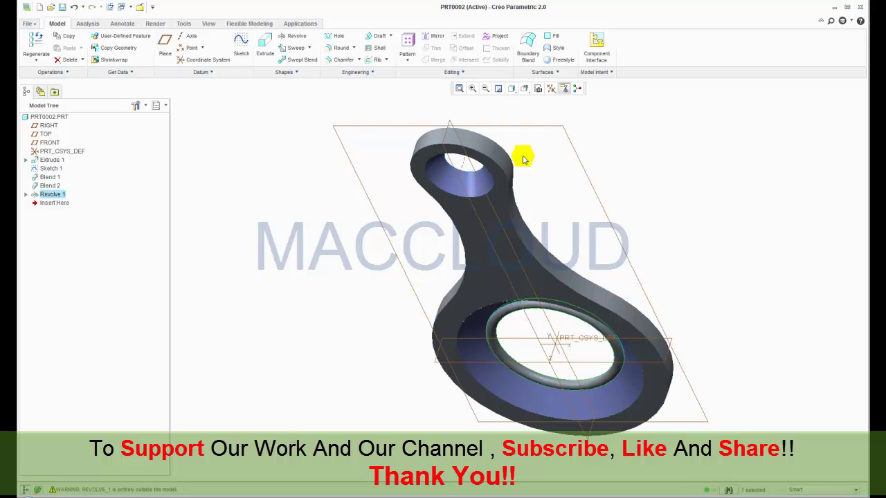
Step: Select the RIGHT datum plane as the base for the next revolve
click(453, 164)
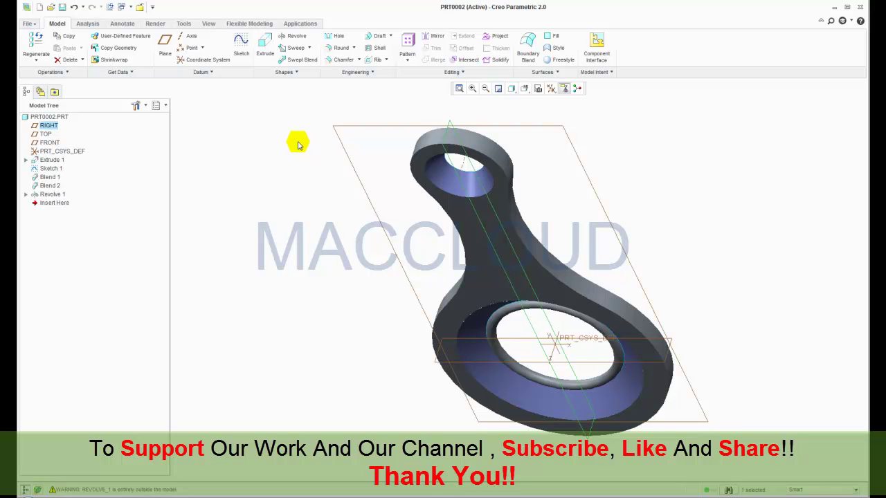
Step: Start a revolve and sketch a small circle near the left hole
click(293, 36)
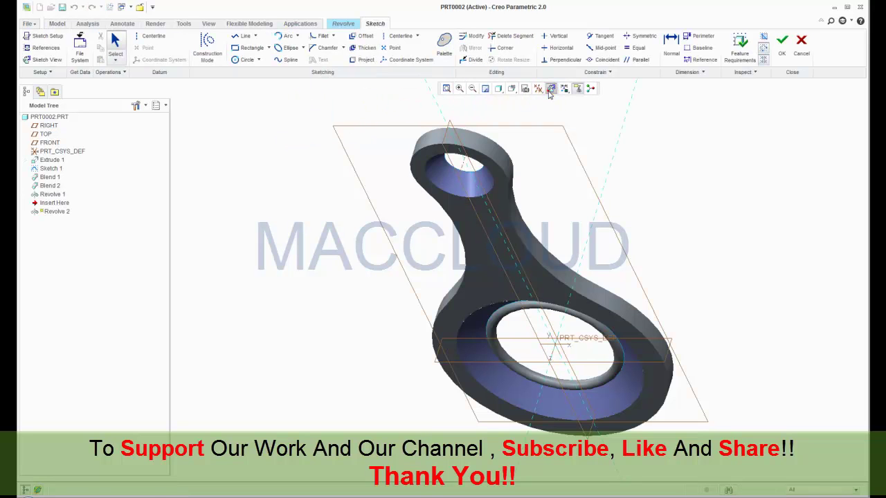
click(548, 90)
scroll(368, 222, up, 1)
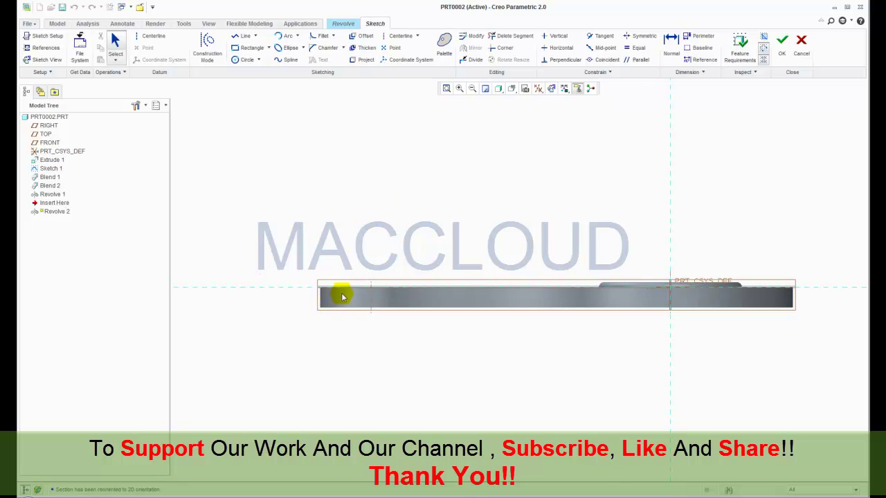
click(242, 60)
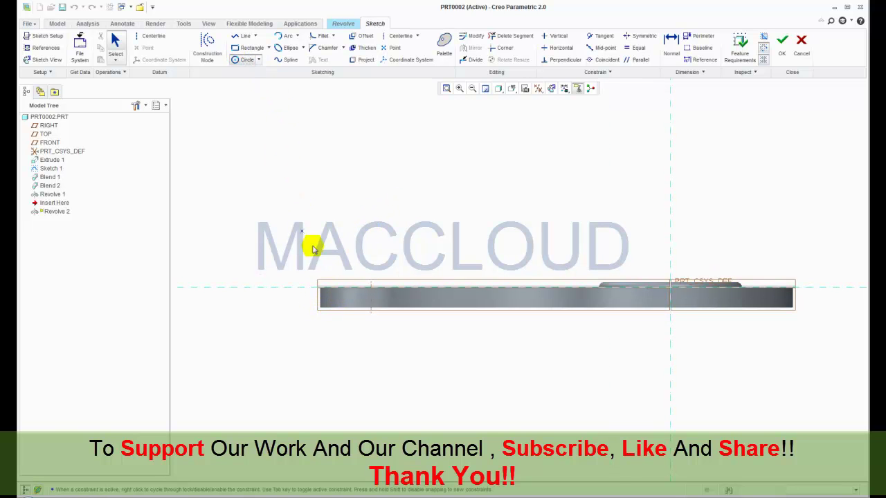
click(347, 293)
middle_click(346, 243)
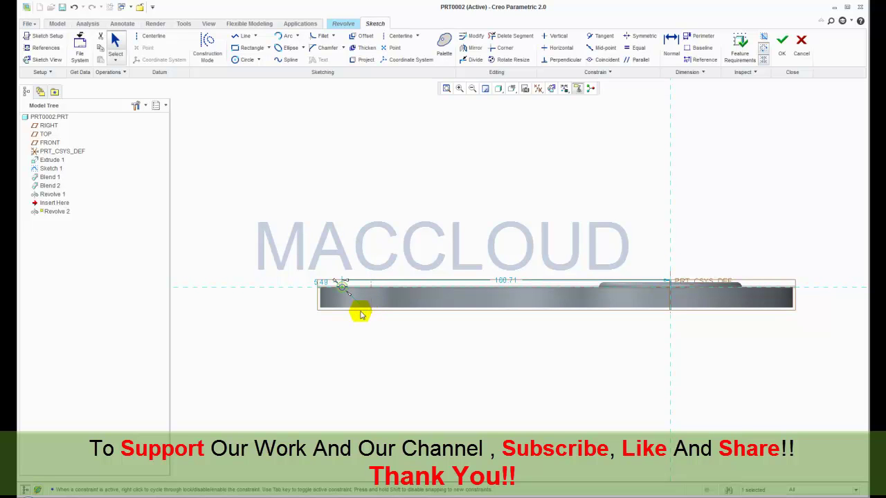
Step: Add the small hole's axis as a sketch reference
middle_drag(356, 334, 356, 337)
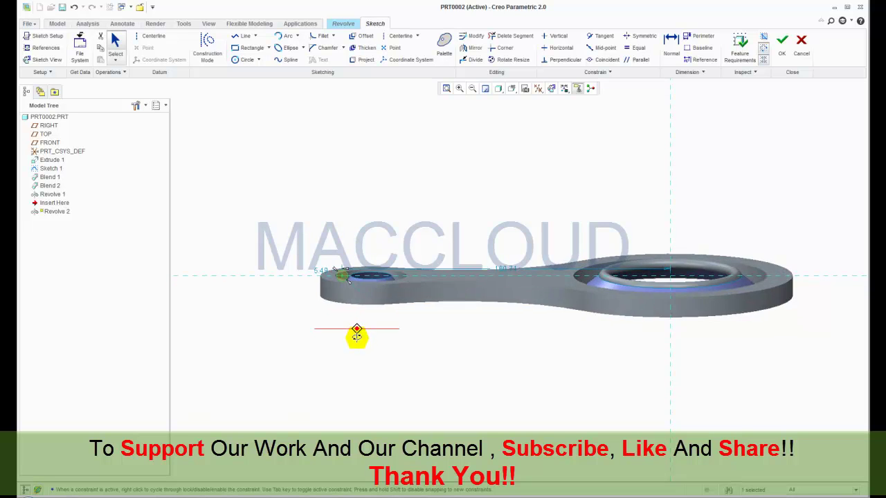
click(398, 282)
click(398, 282)
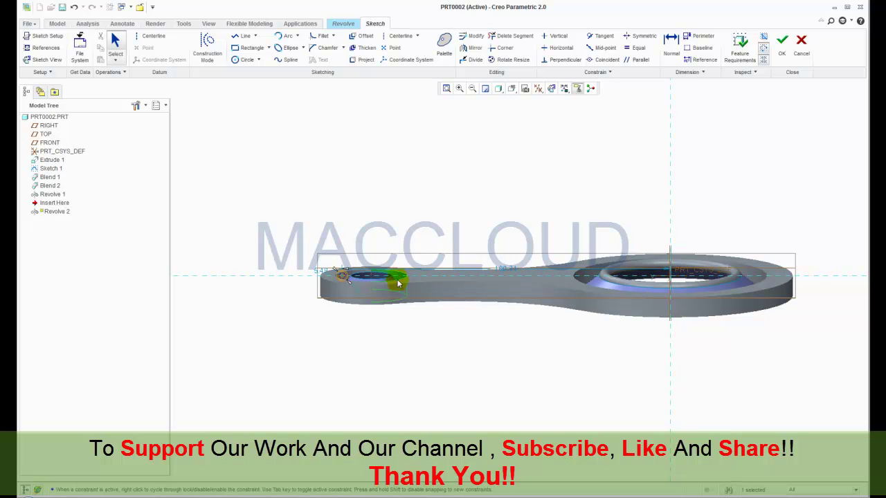
click(36, 48)
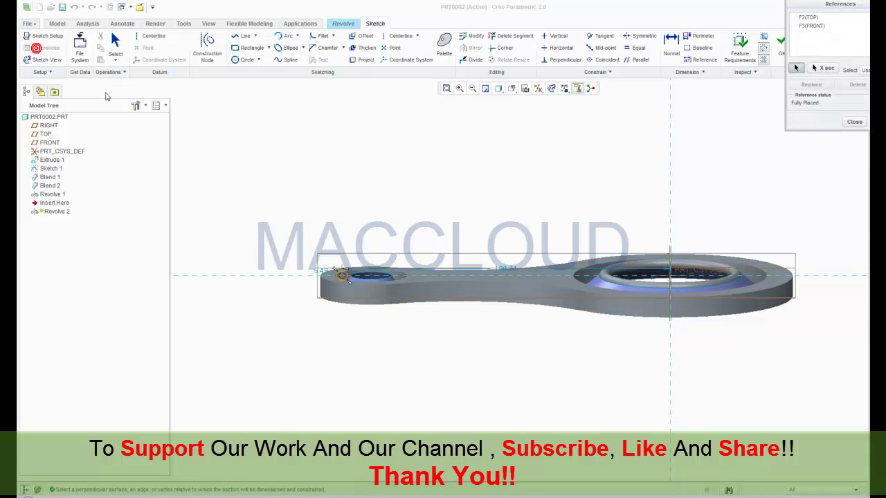
click(373, 279)
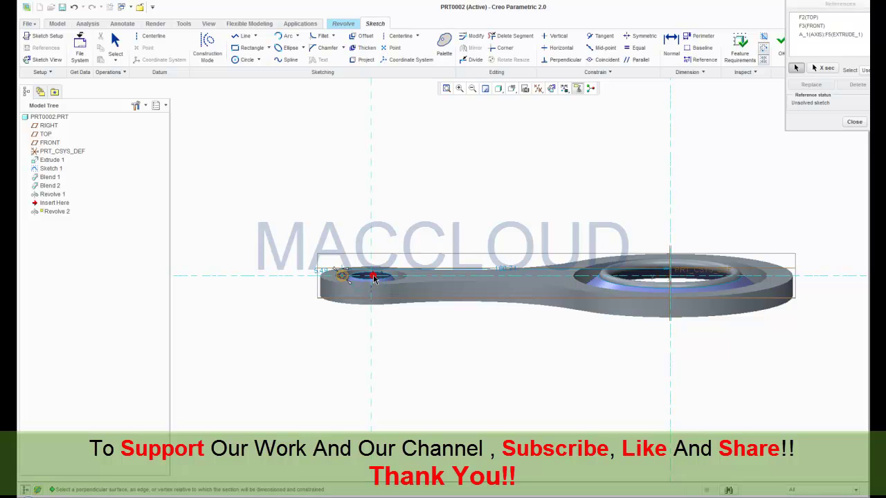
click(855, 121)
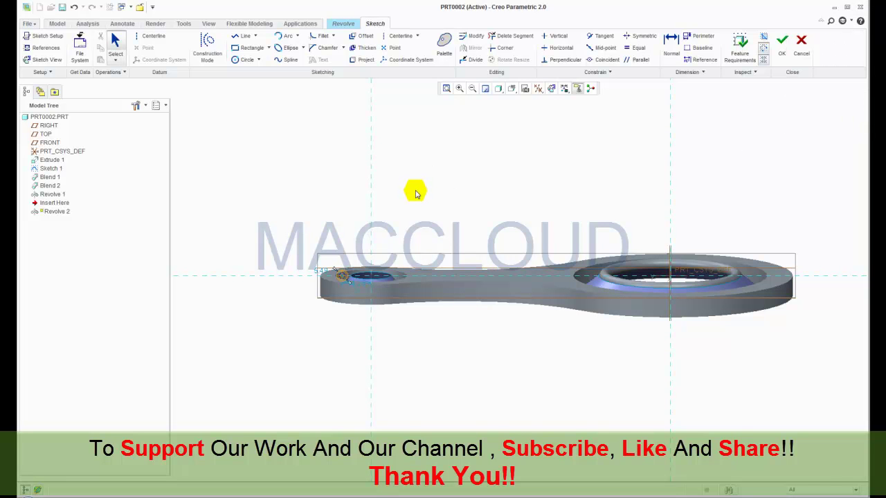
Step: Move the circle to the top corner and revolve it 360° about the hole's vertical axis
click(552, 89)
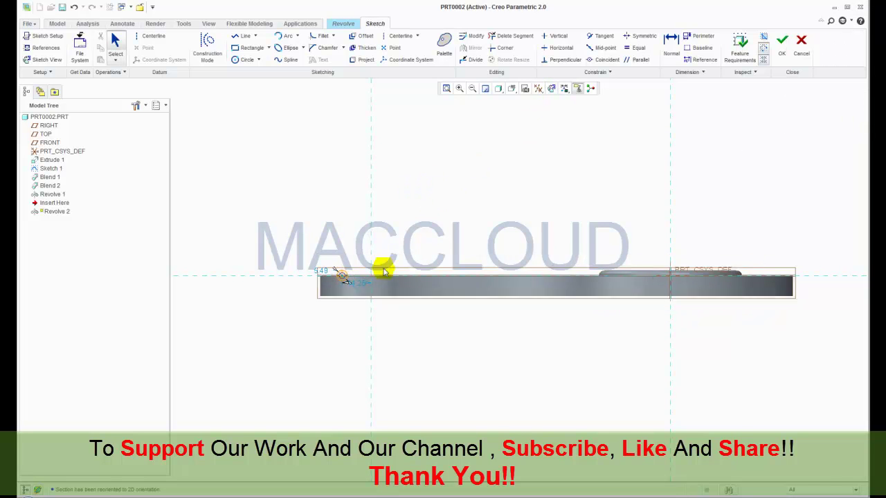
click(321, 270)
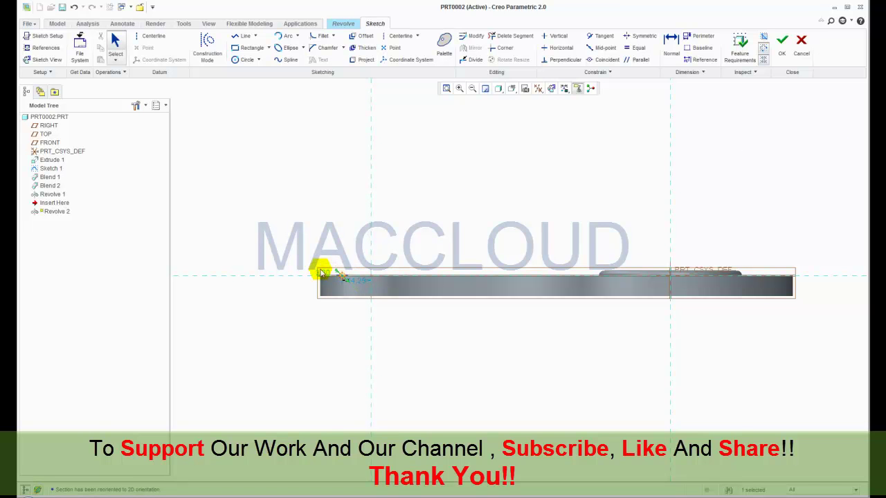
drag(321, 270, 351, 299)
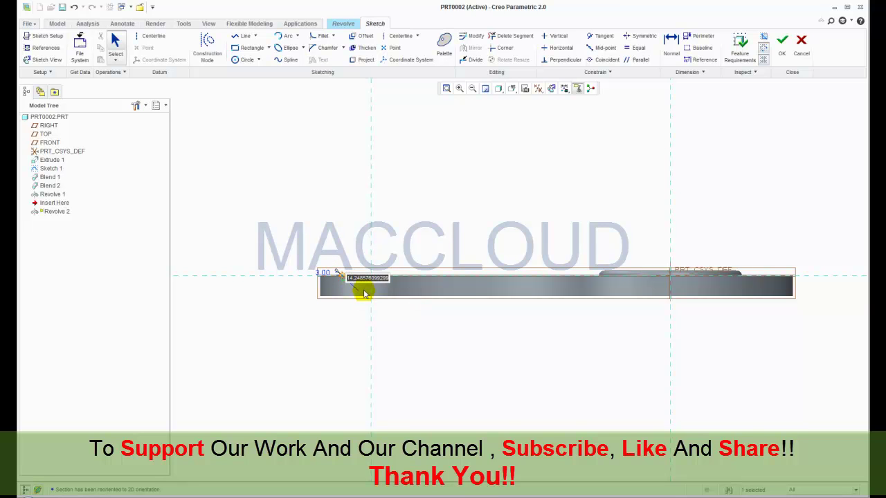
drag(338, 273, 365, 292)
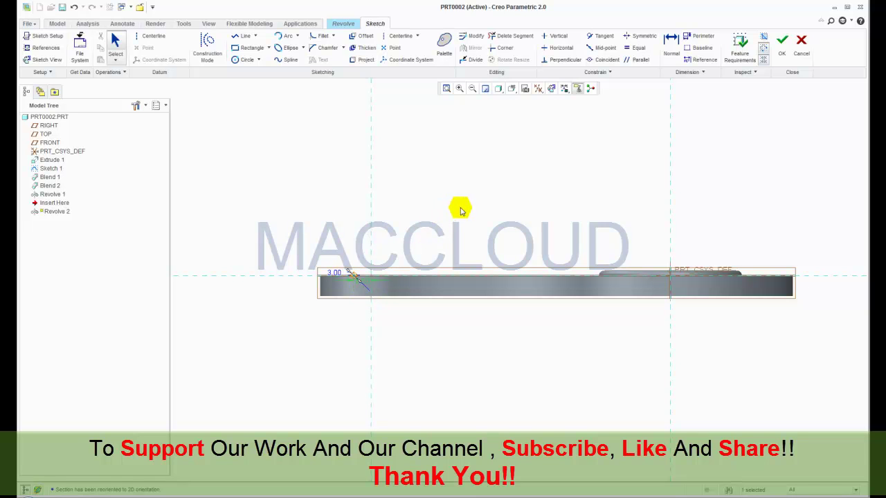
click(781, 43)
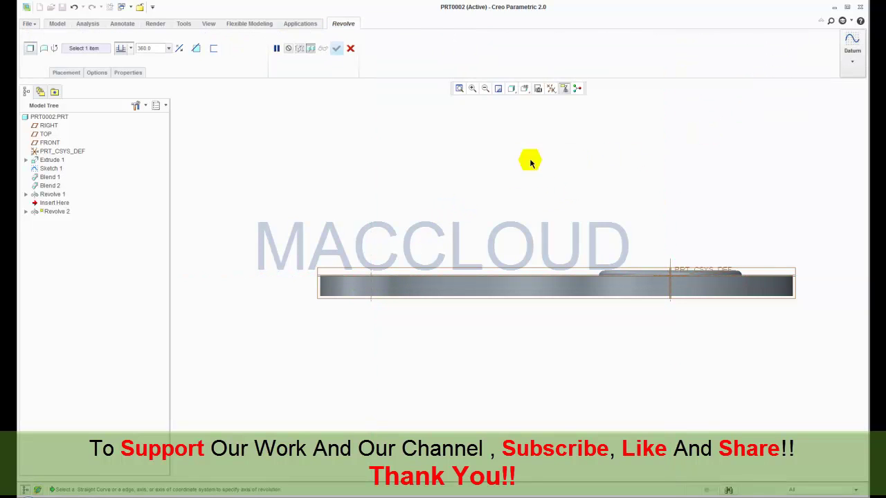
click(371, 277)
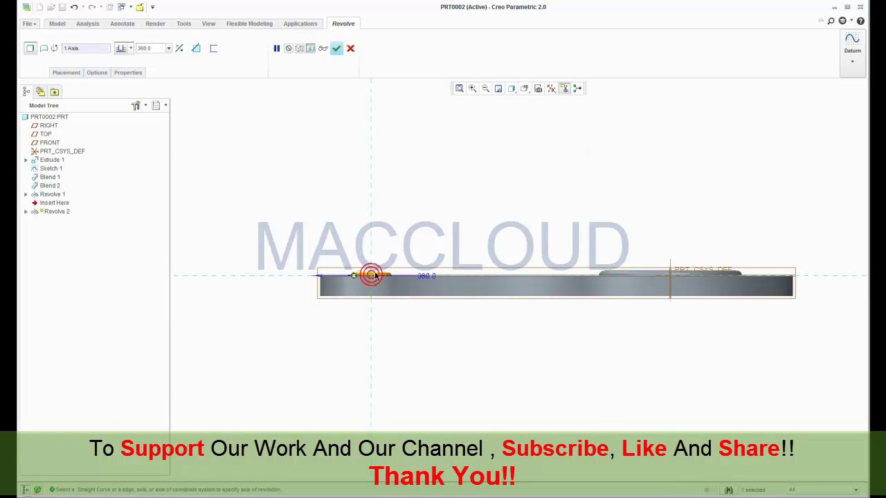
click(337, 50)
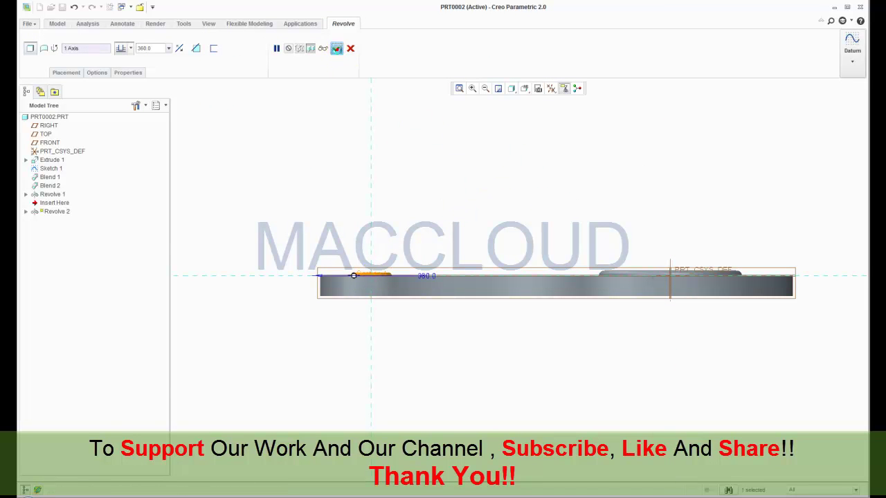
Step: In the default view, start a revolve sketched on the RIGHT plane
click(525, 90)
click(533, 103)
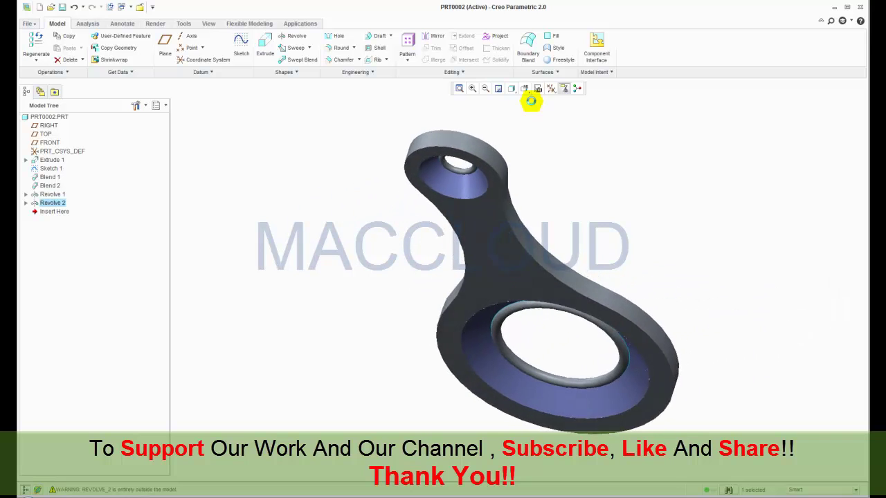
click(239, 222)
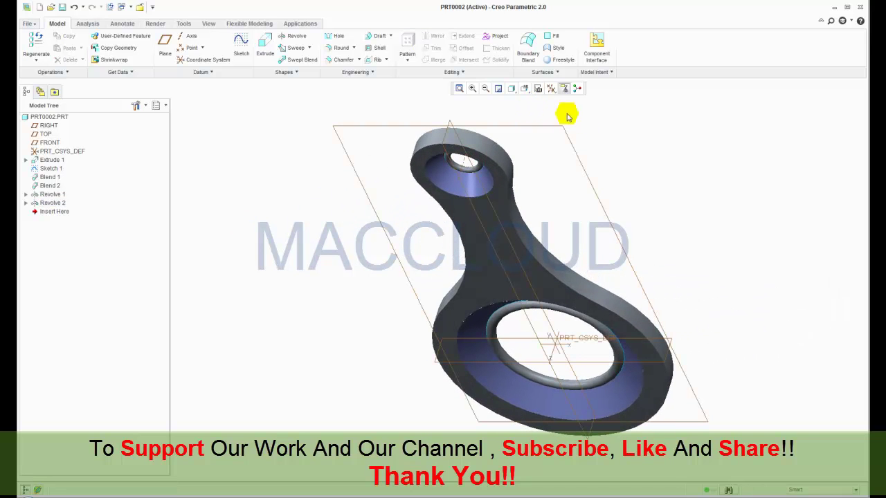
click(462, 187)
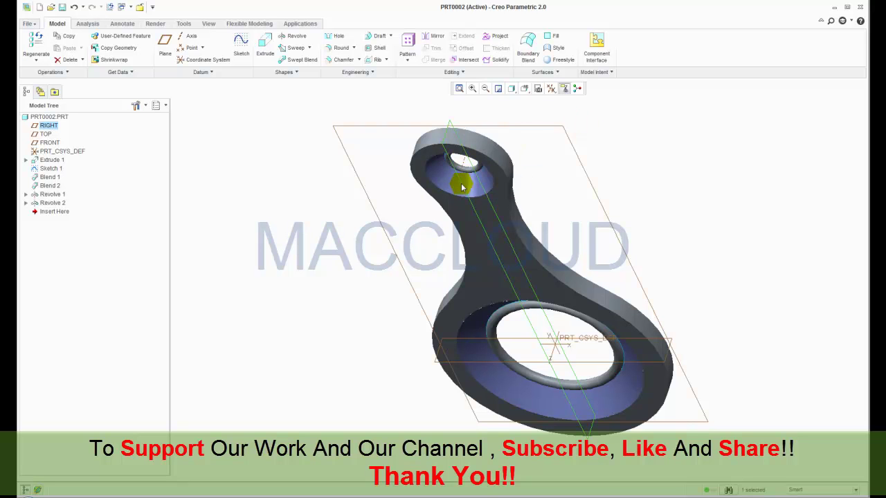
click(289, 39)
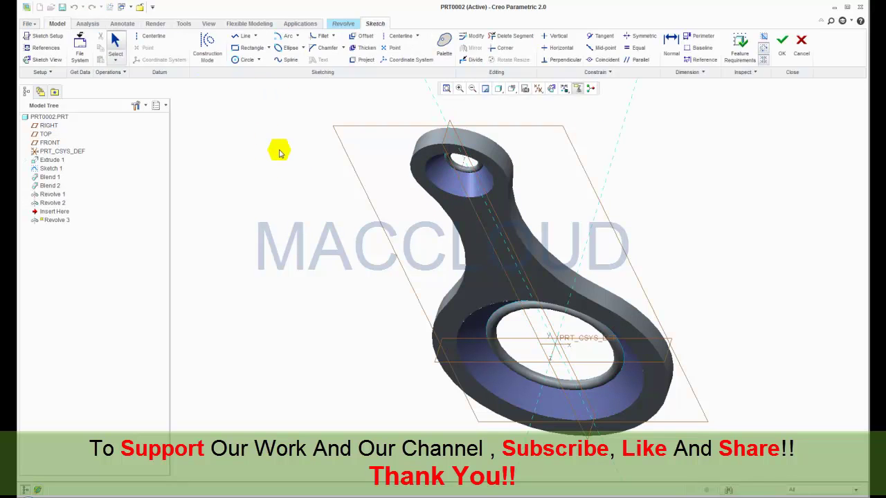
click(551, 90)
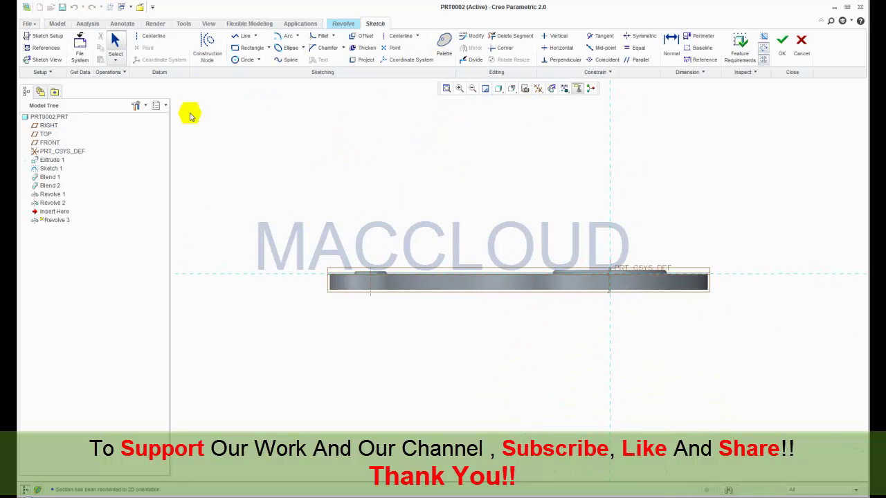
Step: Add a Revolve 2 edge and axis A_1 as sketch references
click(36, 49)
mouse_move(370, 239)
middle_down()
mouse_move(360, 267)
mouse_move(454, 283)
middle_up()
scroll(360, 267, down, 3)
click(453, 281)
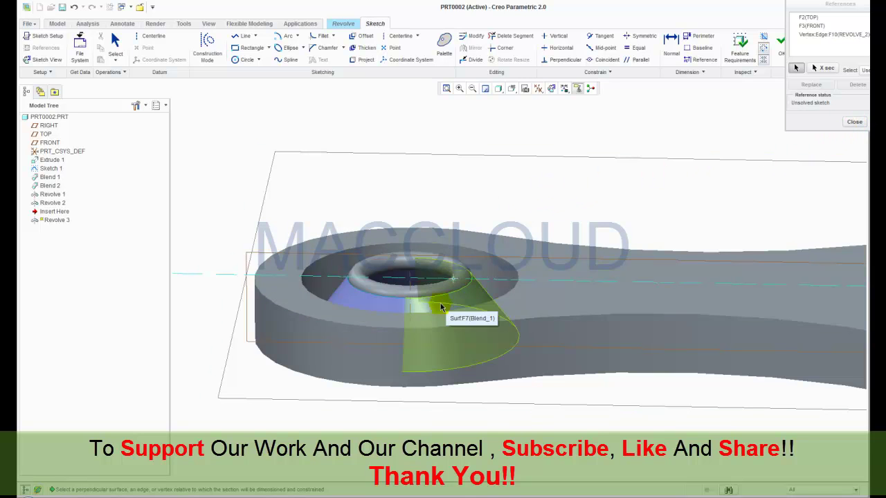
click(409, 285)
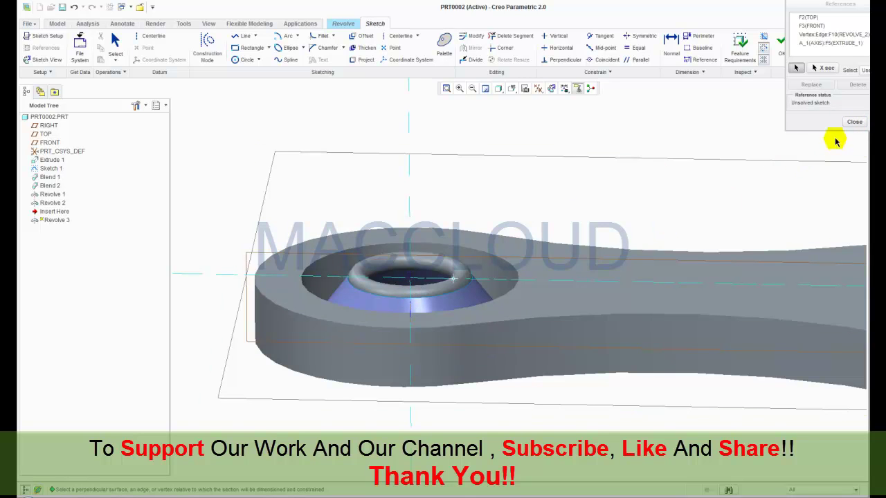
click(854, 122)
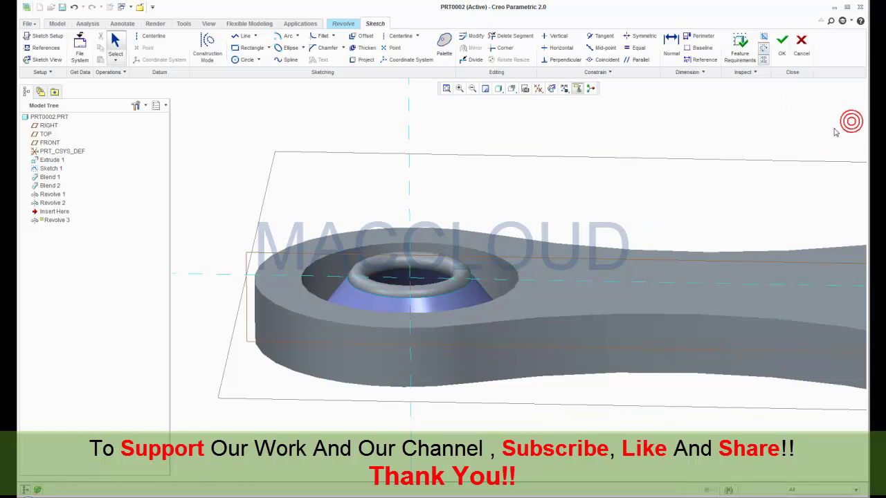
click(551, 89)
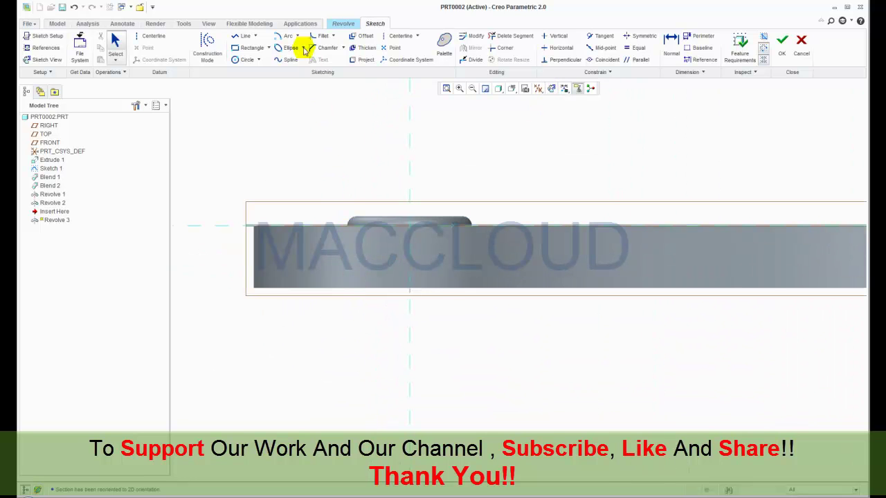
Step: Sketch a closed arc-and-line profile from the centreline and use the centreline as the revolve axis
click(278, 36)
click(409, 223)
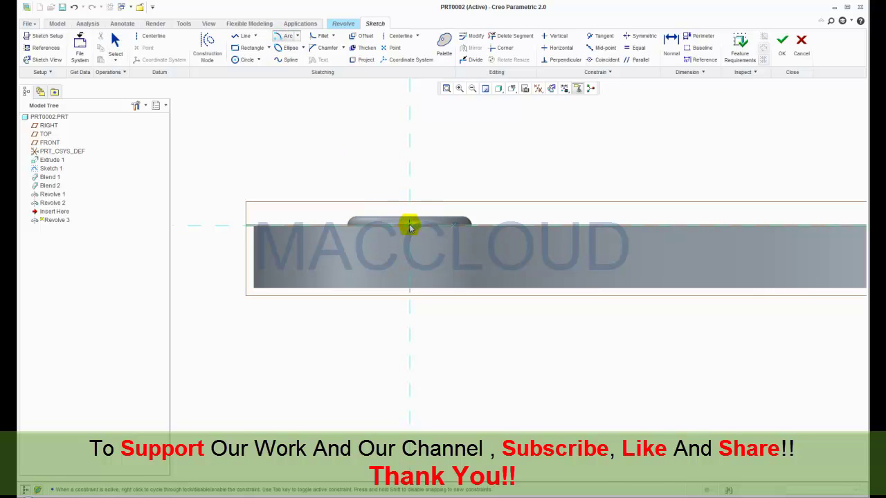
click(454, 227)
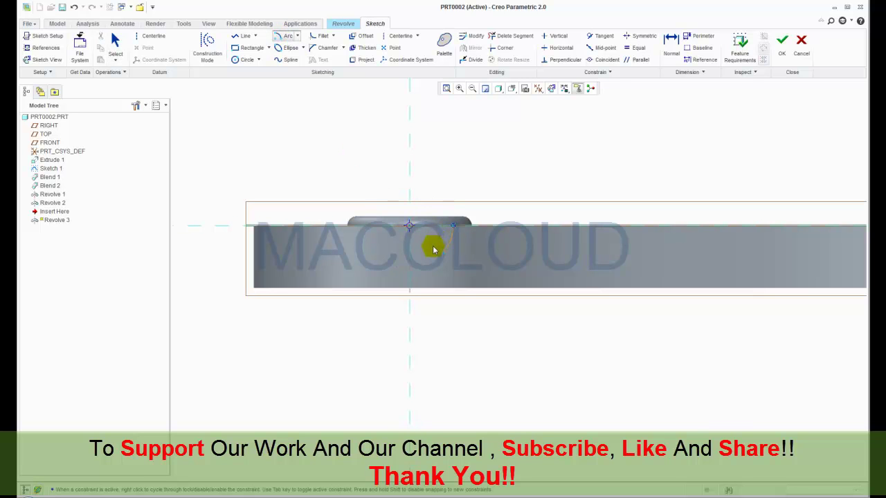
click(410, 270)
middle_click(432, 273)
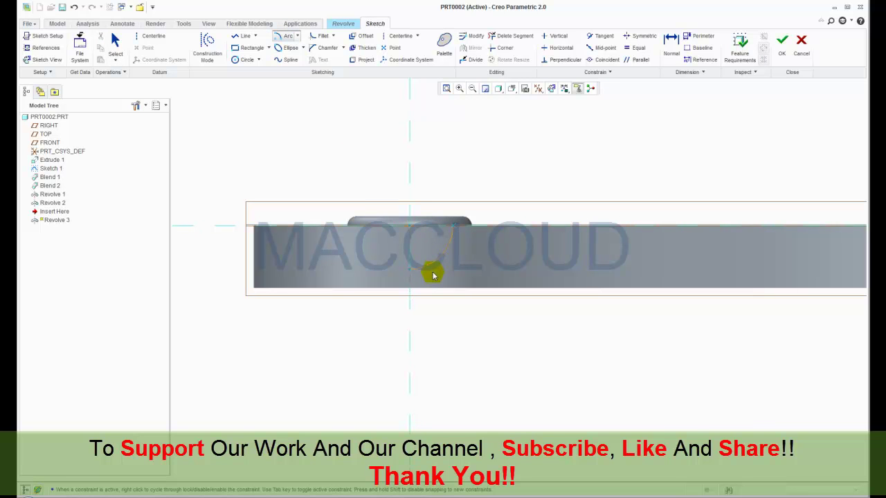
click(244, 36)
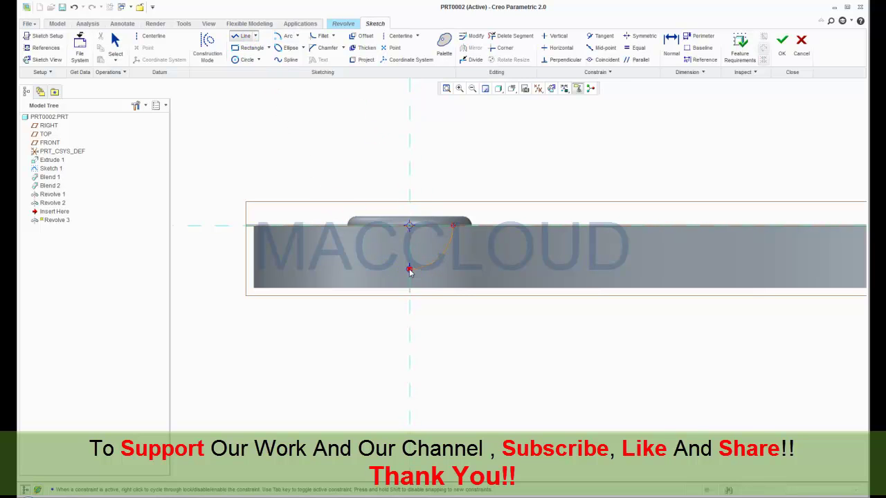
click(410, 226)
click(470, 265)
middle_click(470, 266)
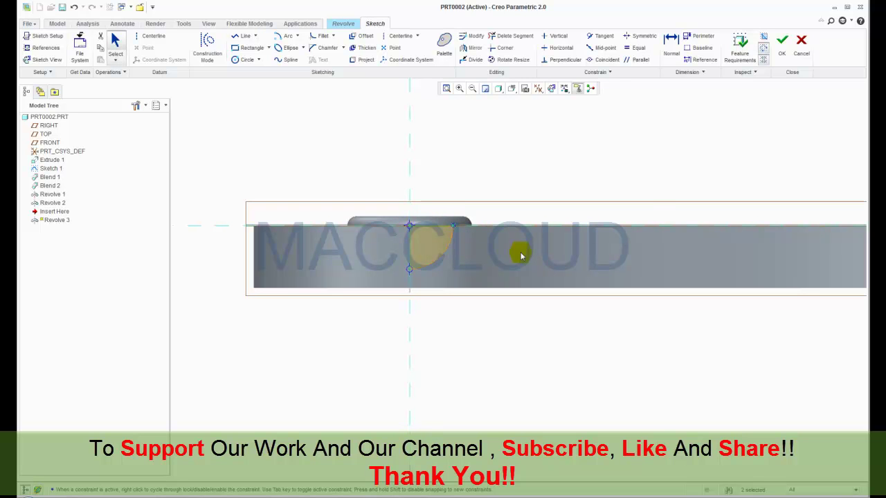
click(782, 58)
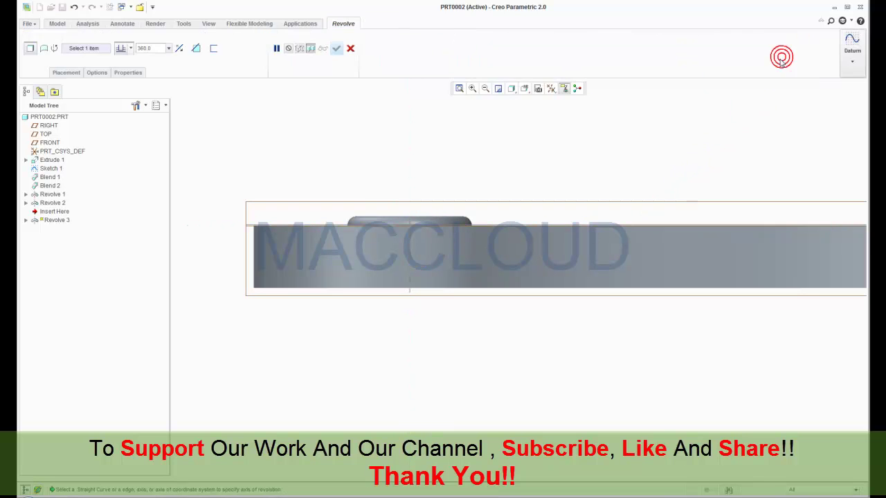
click(409, 249)
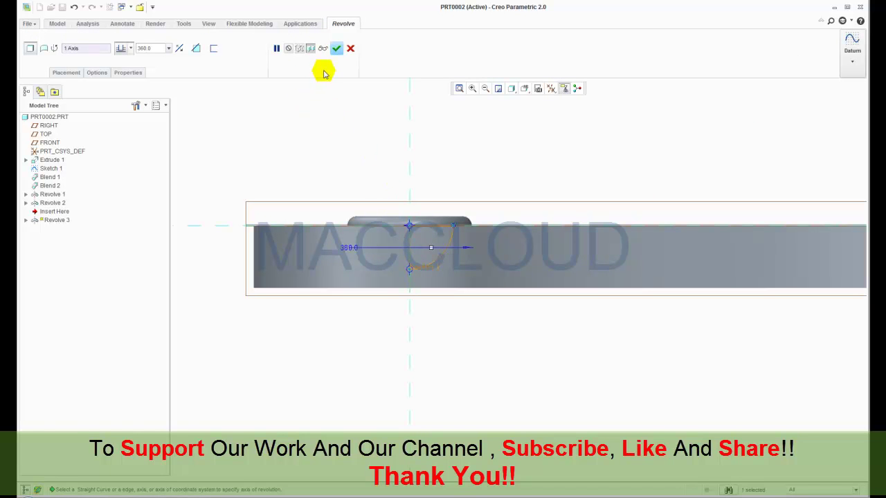
Step: Finish Revolve 3, then start a new revolve sketched on the RIGHT plane in default view
click(337, 49)
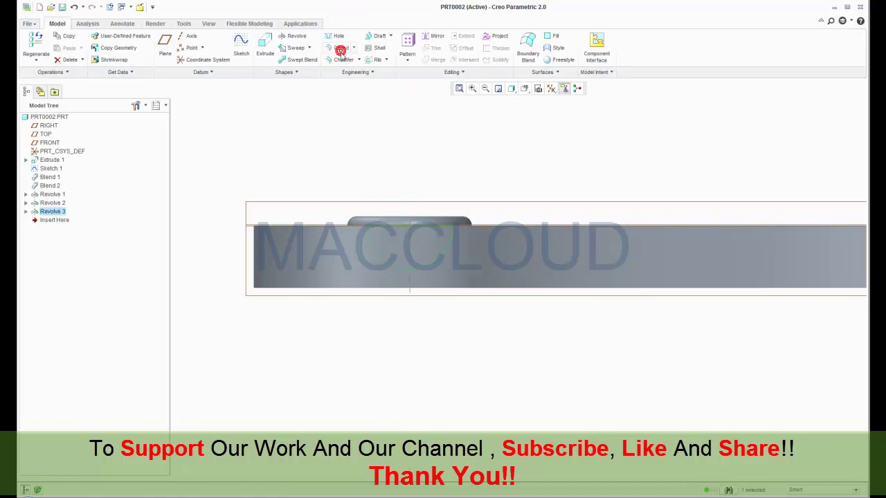
click(524, 92)
click(533, 107)
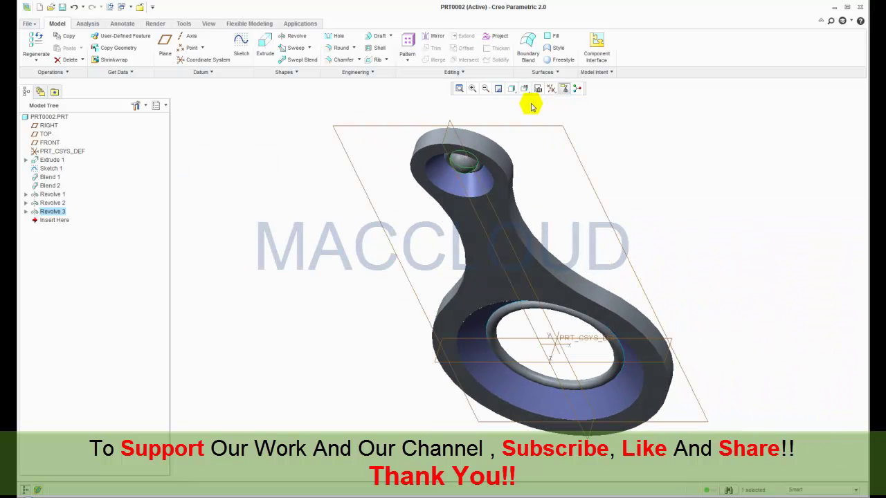
click(551, 166)
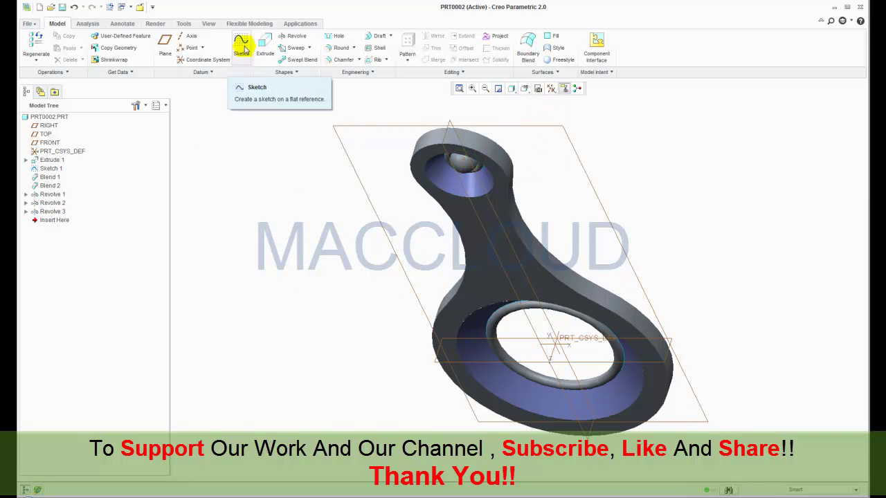
click(292, 39)
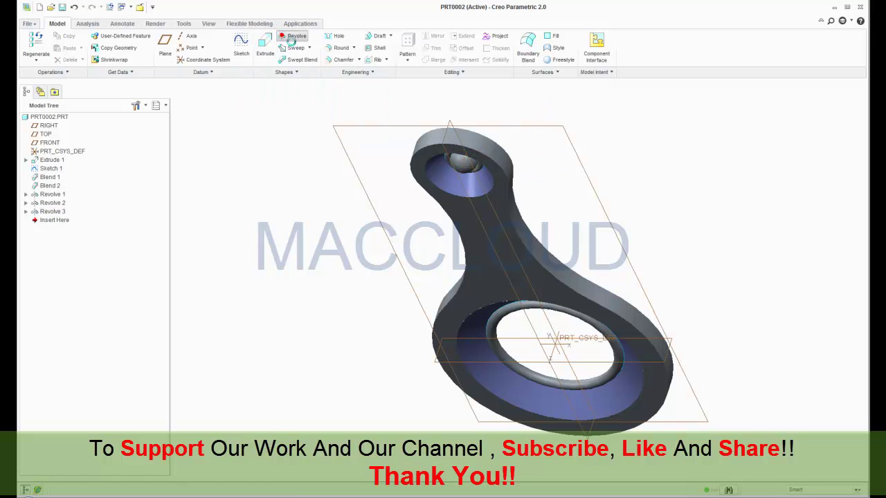
click(444, 136)
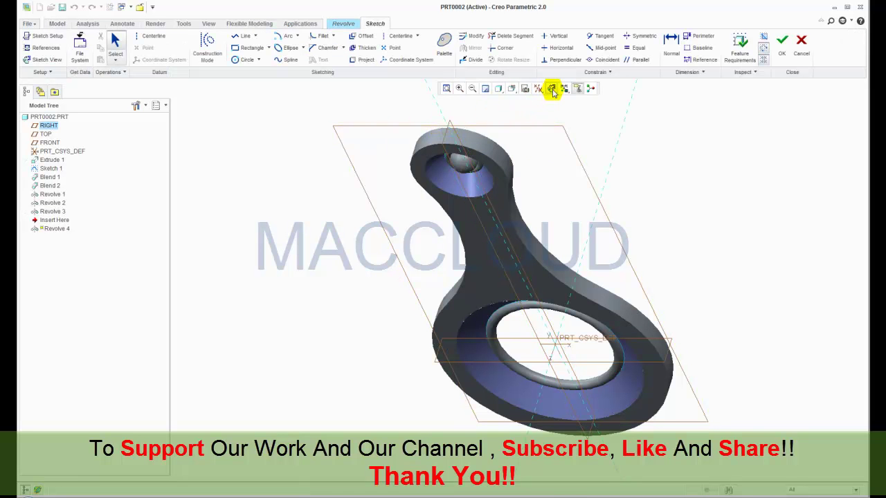
click(551, 90)
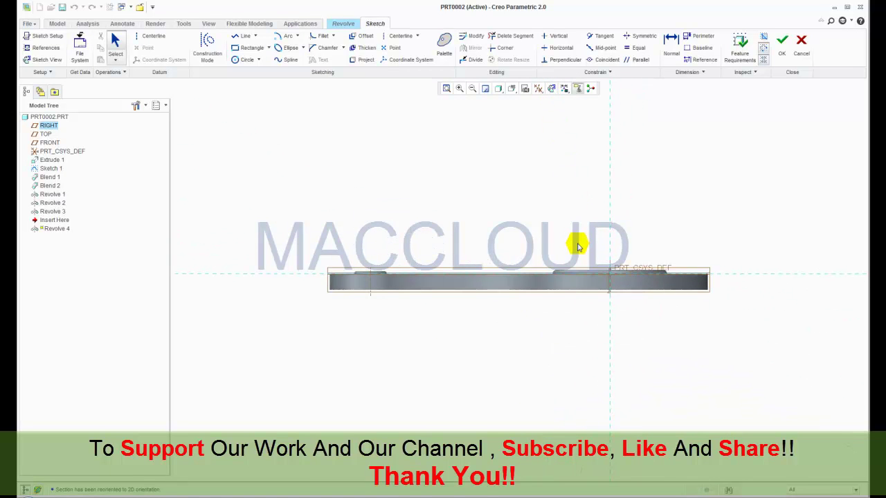
Step: Add an edge vertex of Revolve 1 as a sketch reference
click(41, 47)
middle_drag(558, 228, 572, 266)
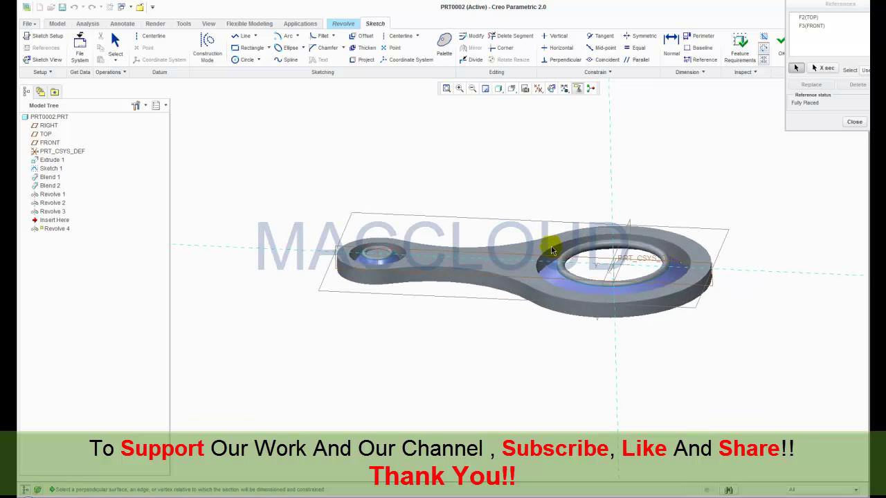
click(566, 266)
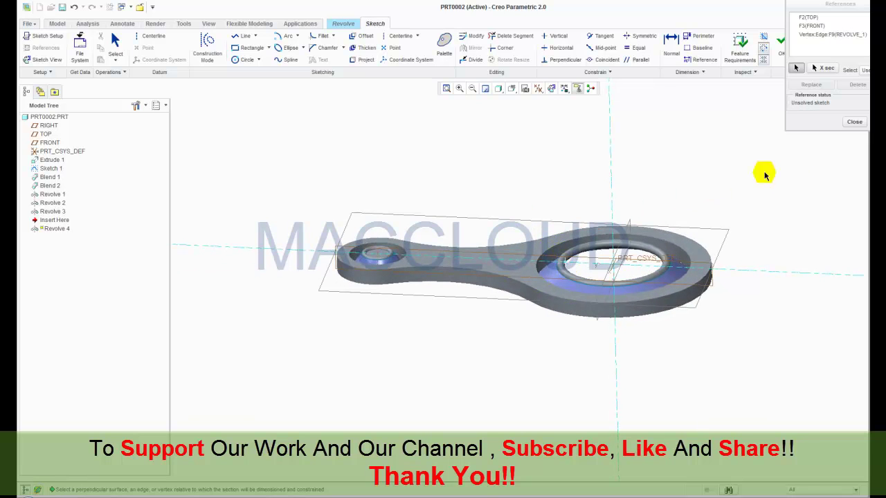
click(854, 123)
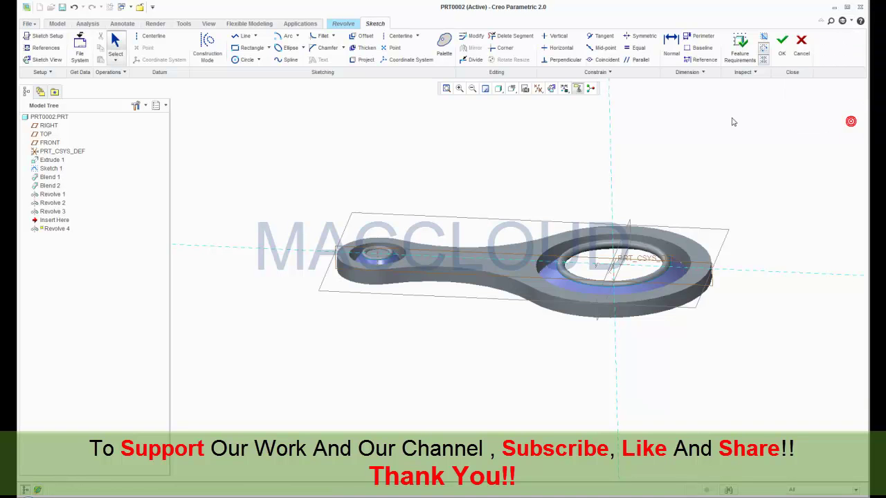
click(551, 89)
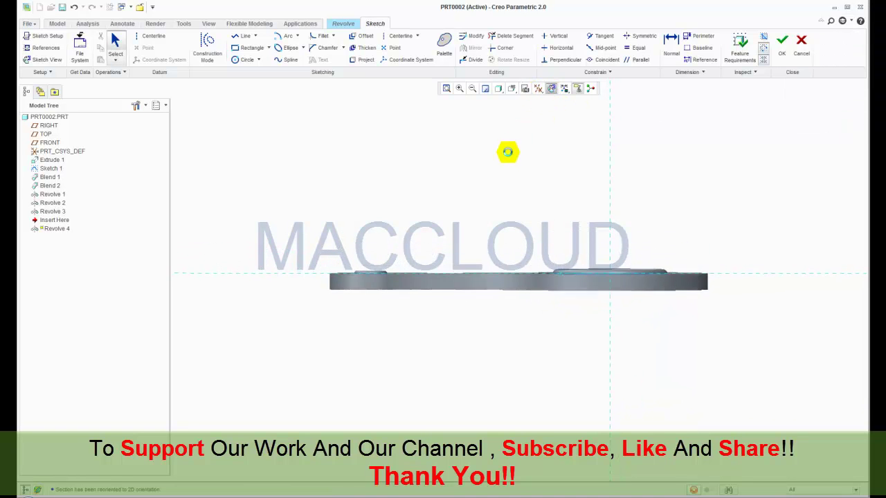
Step: Sketch an arc profile from the top edge, setting its dimension to 40
click(286, 35)
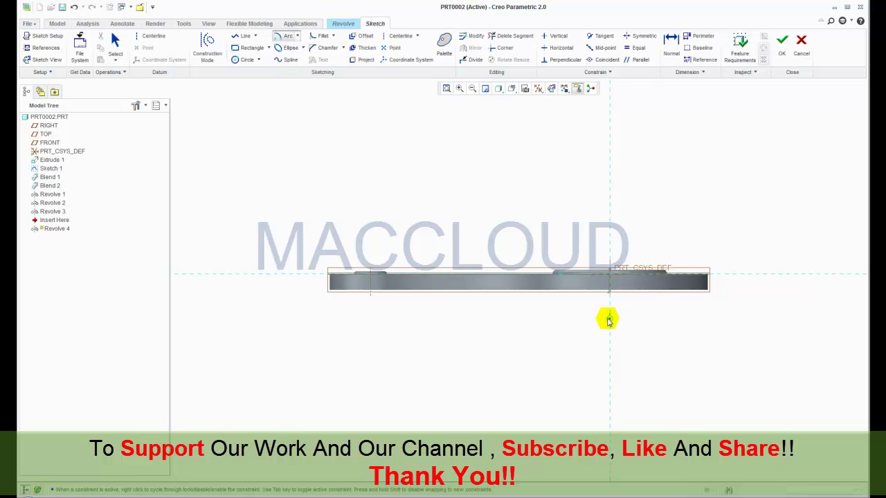
click(560, 274)
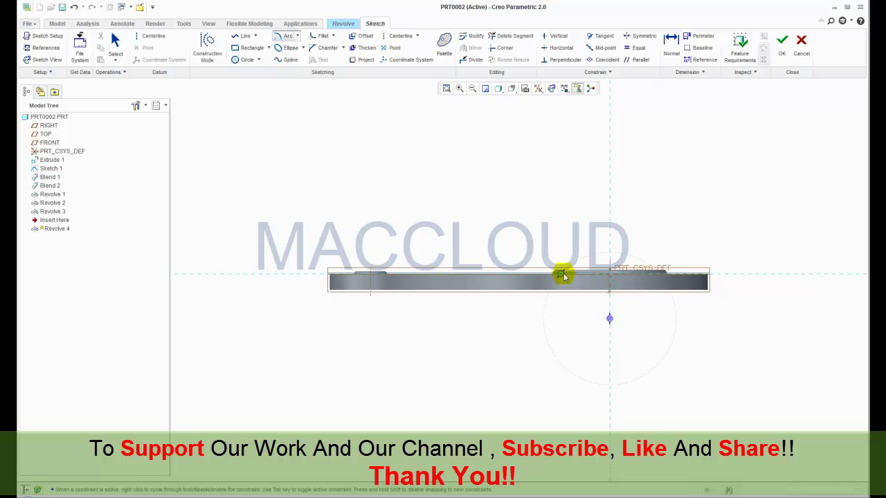
click(609, 256)
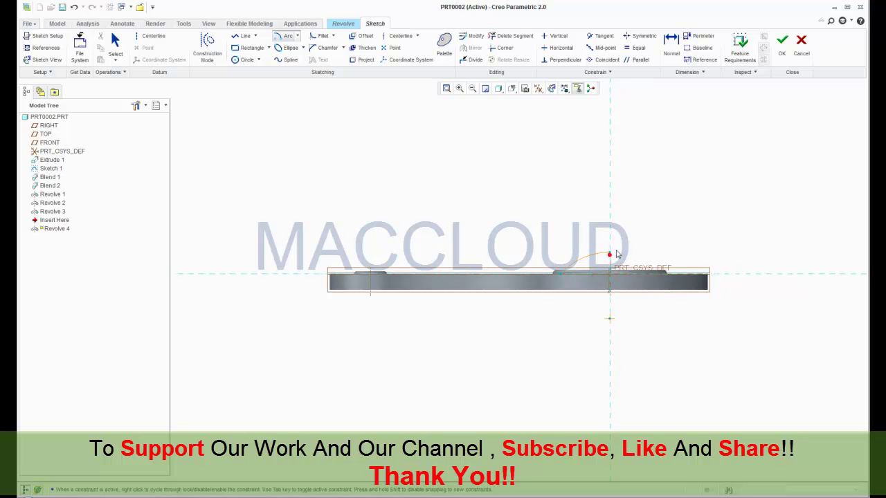
click(651, 228)
middle_click(651, 229)
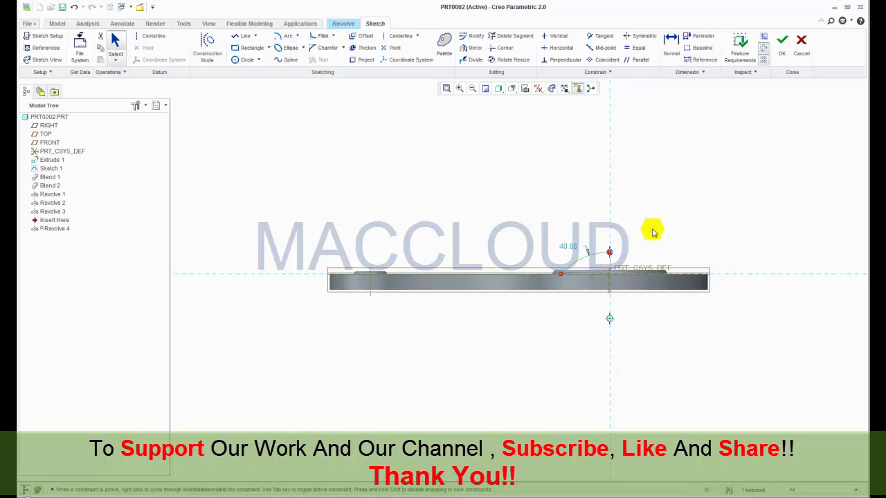
double_click(566, 246)
text(40)
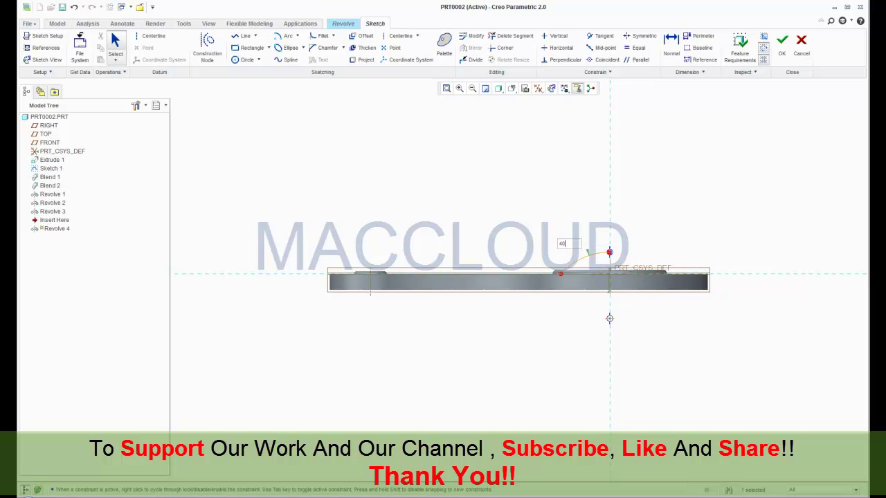
click(564, 250)
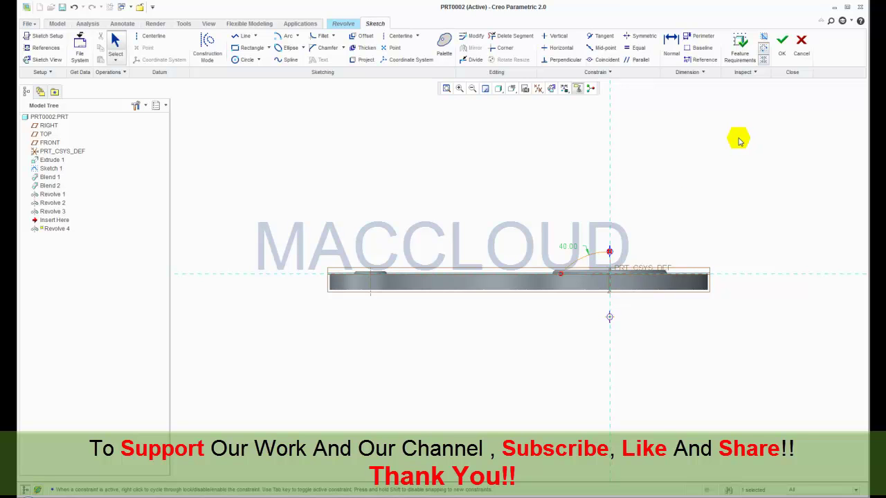
click(781, 42)
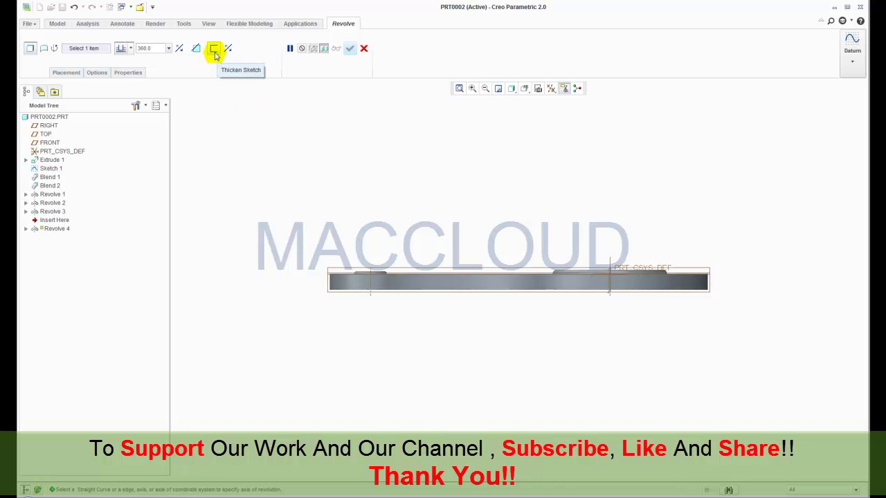
Step: Revolve the arc as a surface about the centreline with 0.50 wall thickness
click(44, 47)
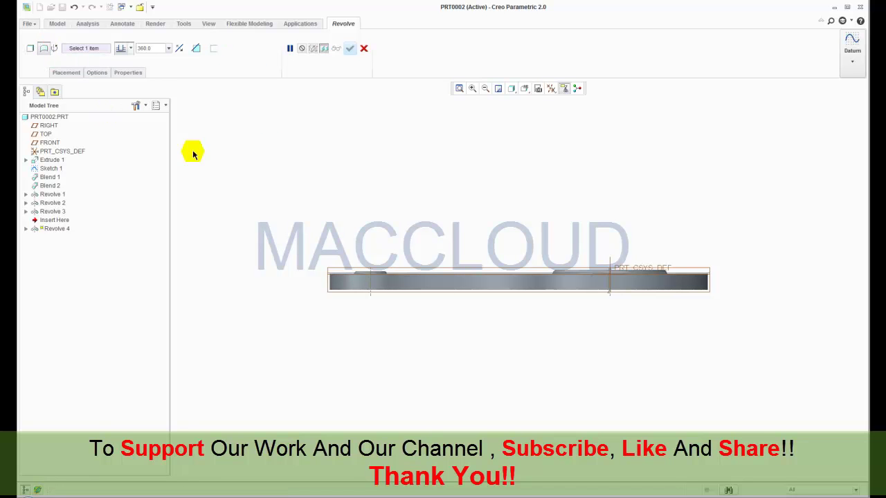
click(611, 288)
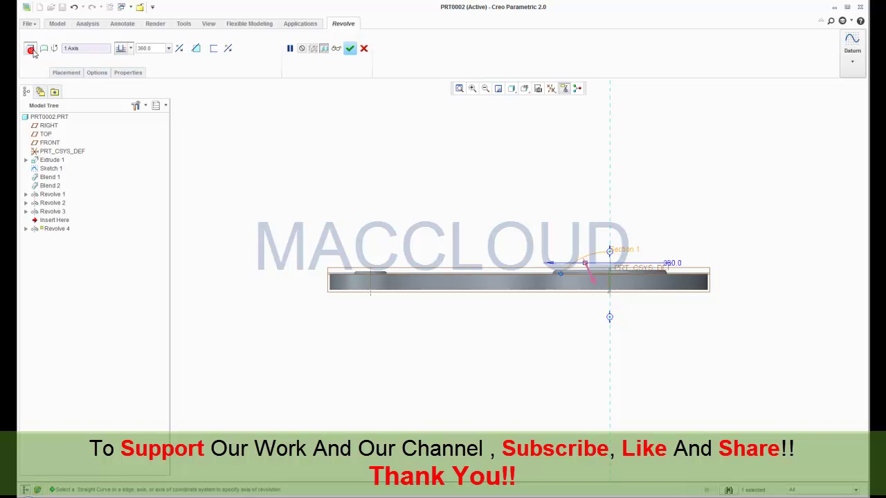
click(213, 49)
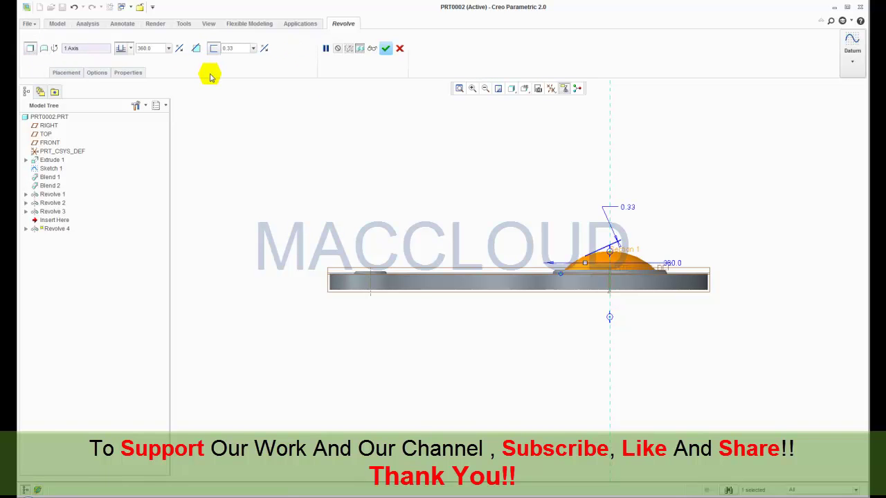
double_click(233, 49)
text(0)
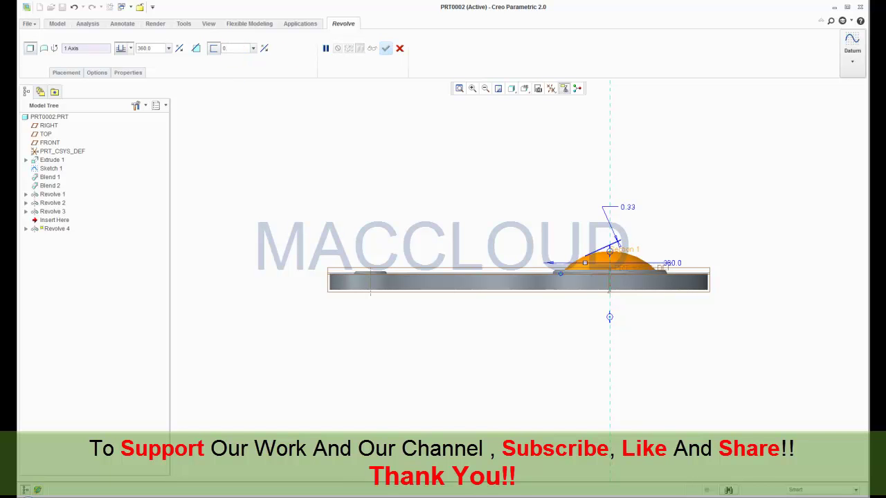
key(Return)
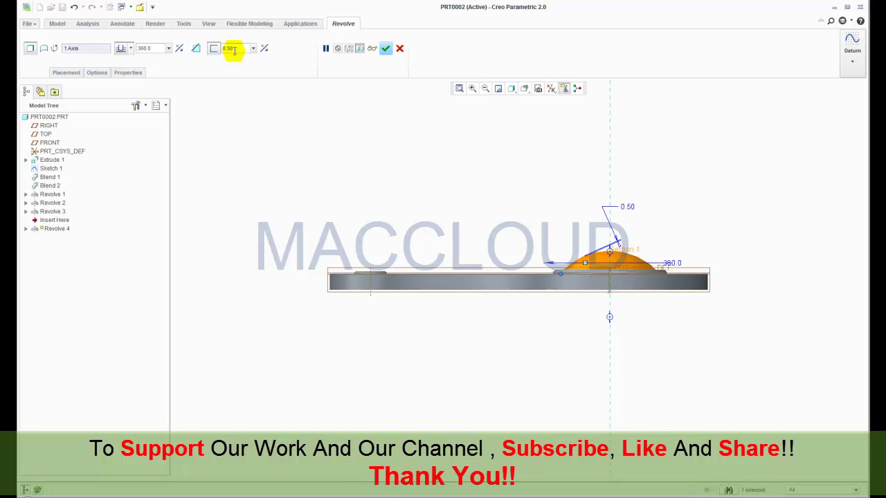
click(387, 49)
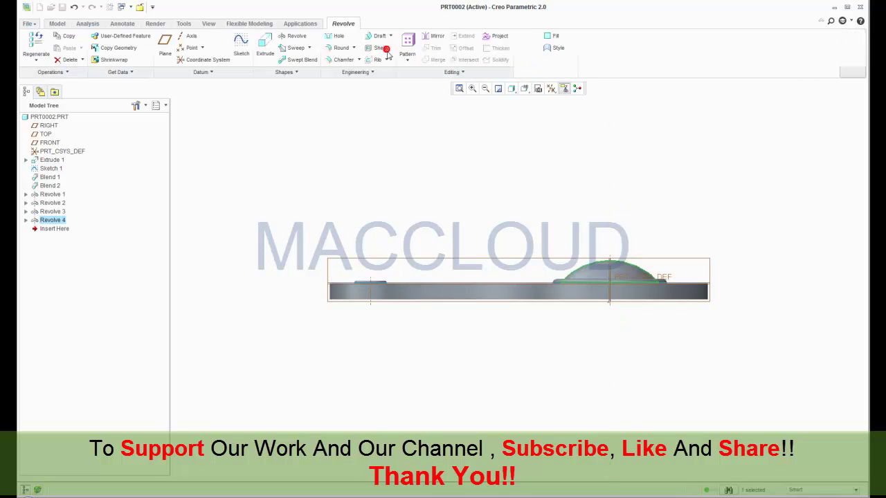
Step: Return to standard orientation, regenerate the part, and select the Blend 1 hole surface
click(525, 89)
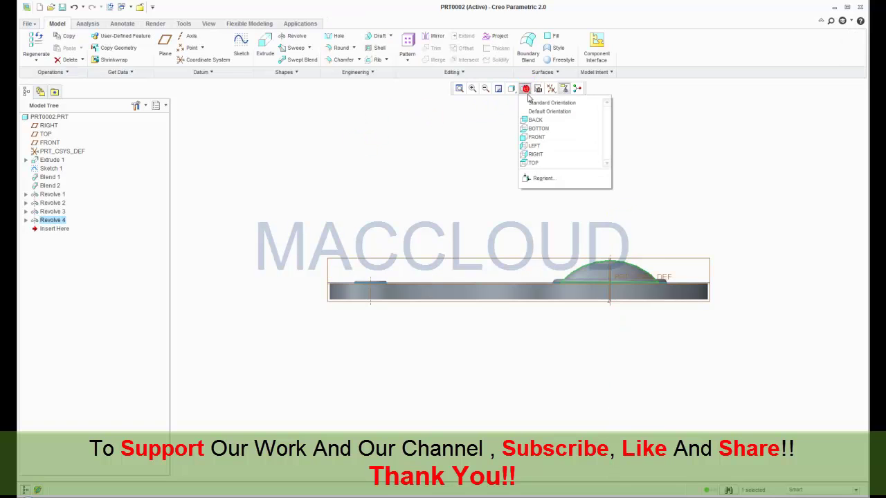
click(533, 104)
click(643, 227)
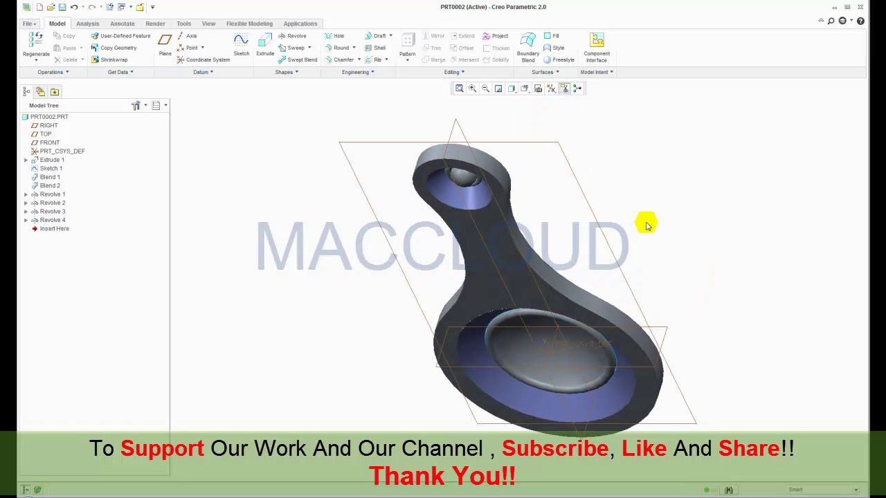
key(ctrl+g)
click(462, 187)
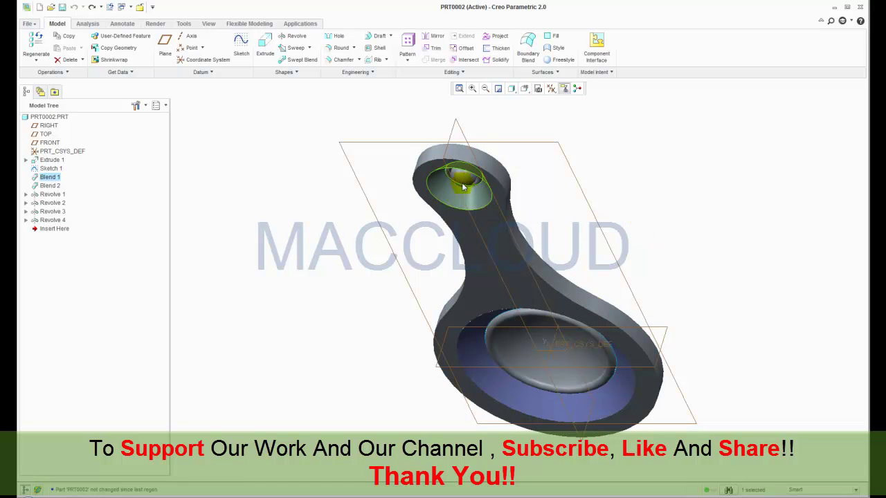
Step: Thicken the Blend 1 hole surface by 0.50
click(495, 49)
double_click(85, 49)
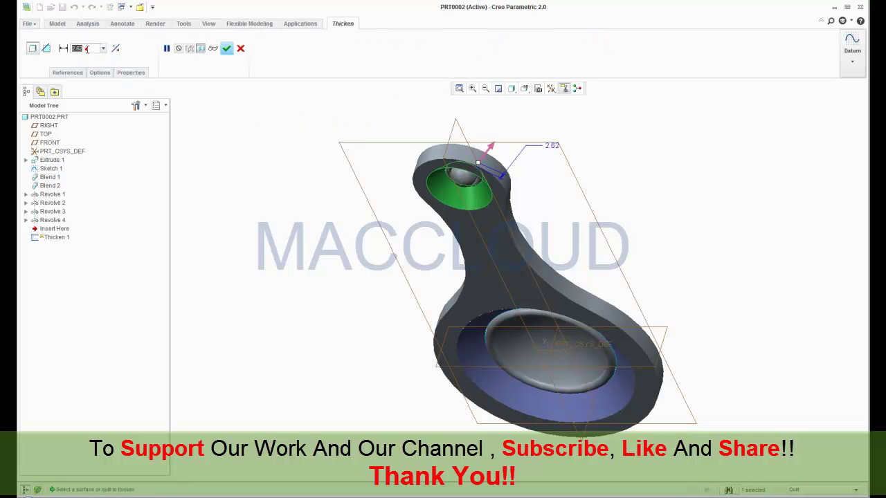
text(0.5)
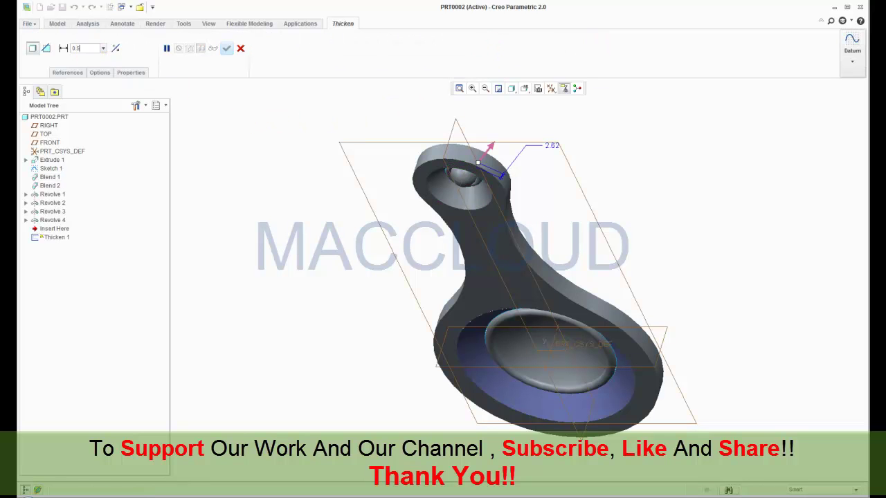
key(Return)
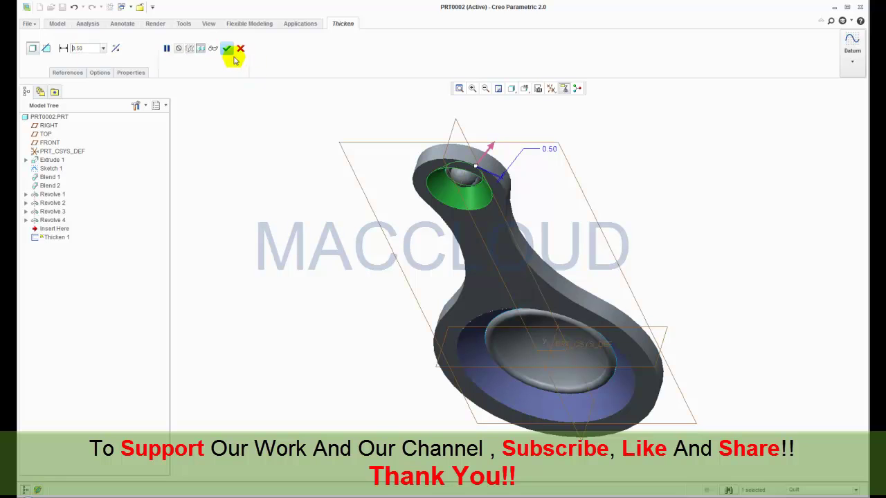
click(227, 49)
Step: Thicken the Blend 2 bowl surface by 0.50
click(497, 390)
click(497, 389)
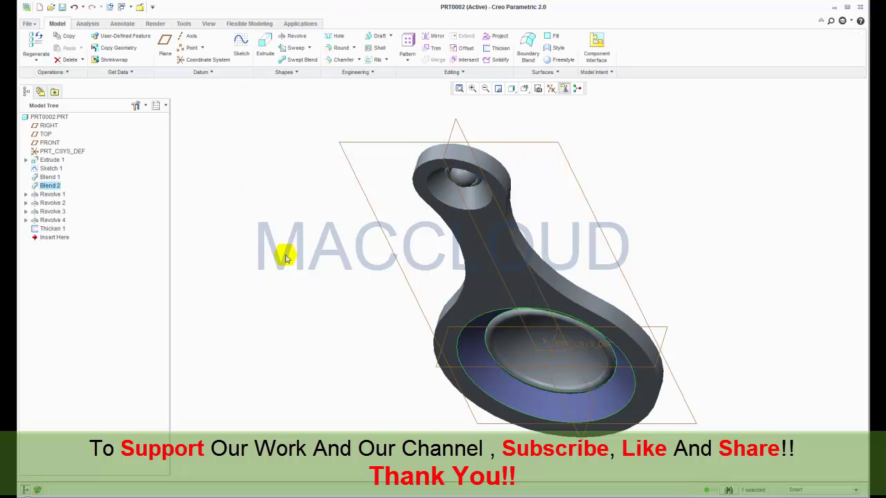
click(500, 50)
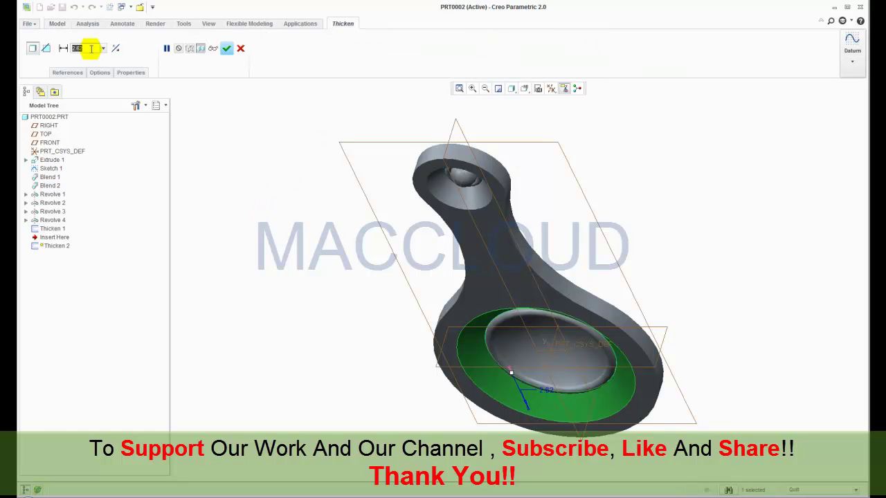
text(0.5)
key(Return)
click(227, 50)
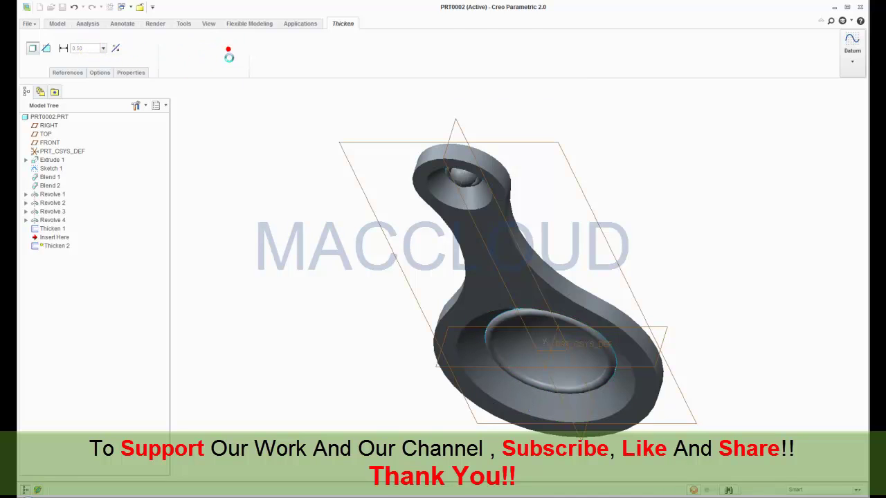
click(250, 171)
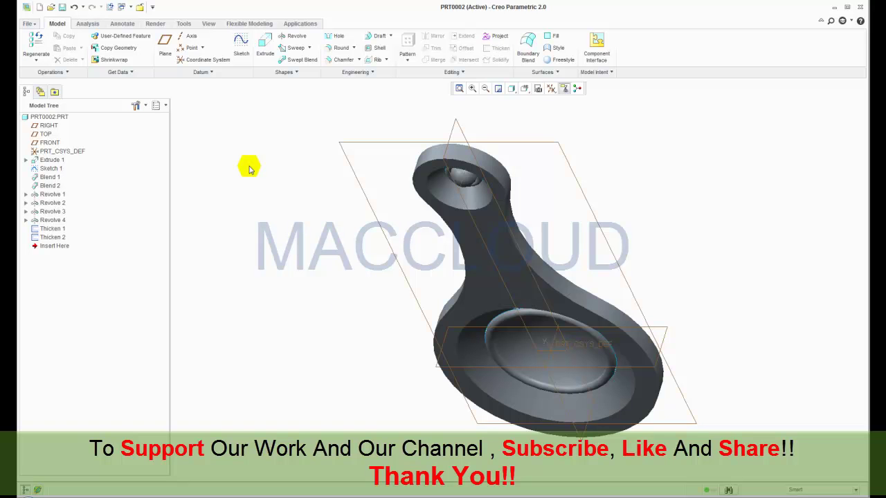
Step: Start an extrusion sketched on the part's top face, viewed straight on
click(265, 48)
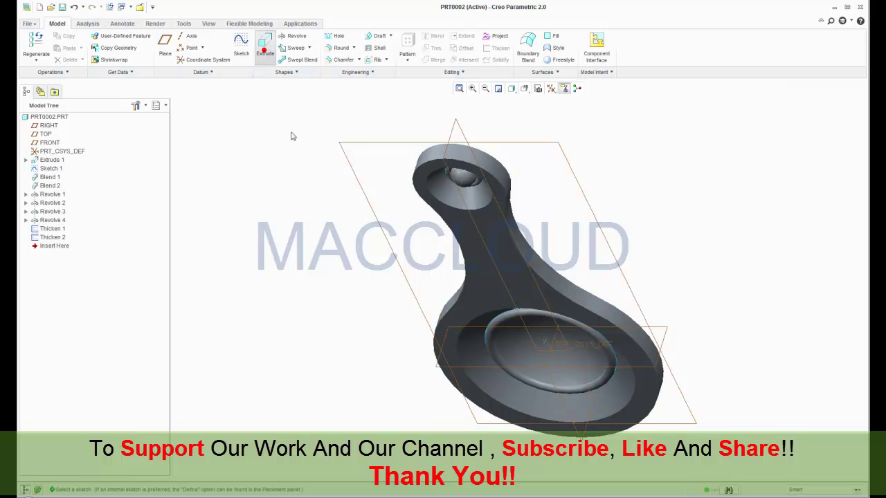
middle_drag(410, 237, 344, 259)
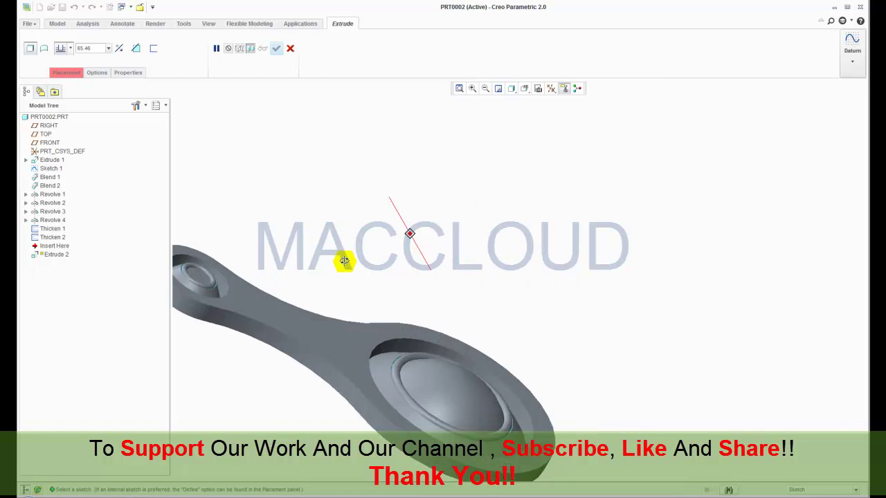
click(334, 339)
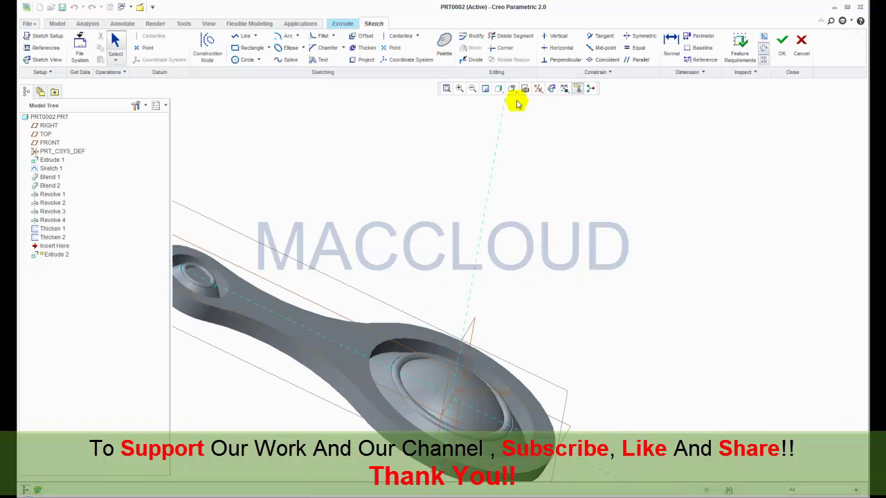
click(551, 90)
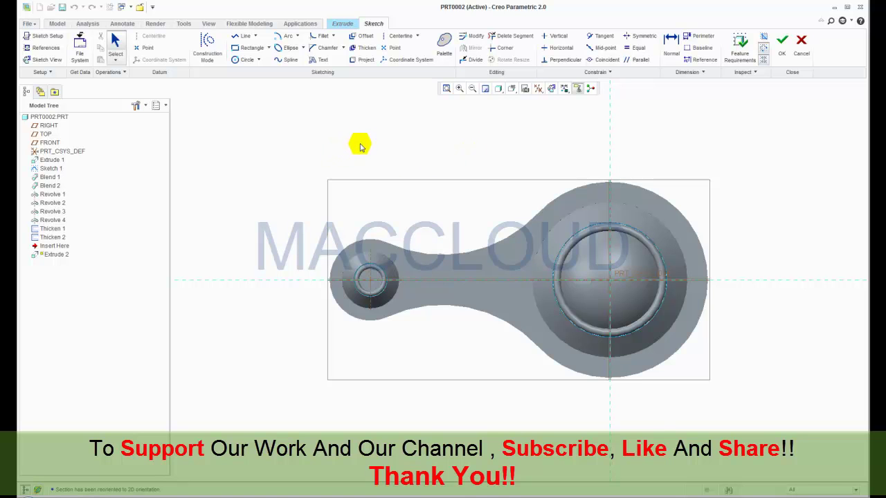
Step: Project the part's outer contour into the sketch as a single loop
click(360, 61)
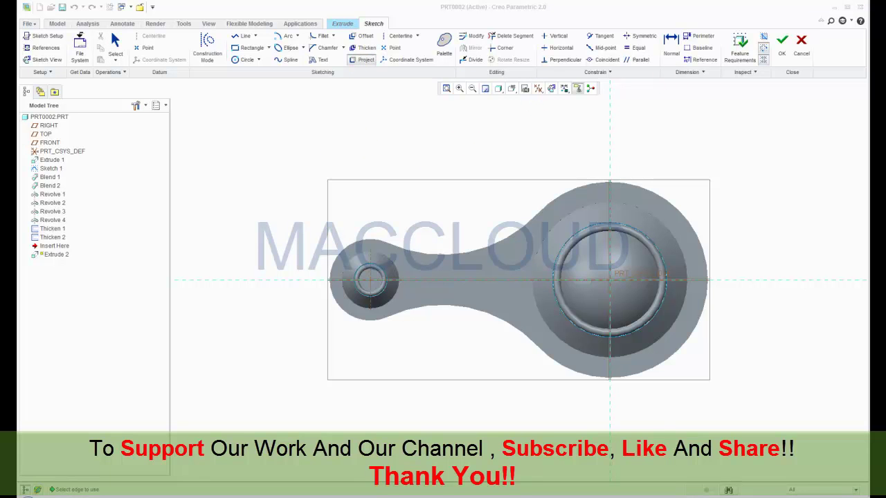
click(790, 149)
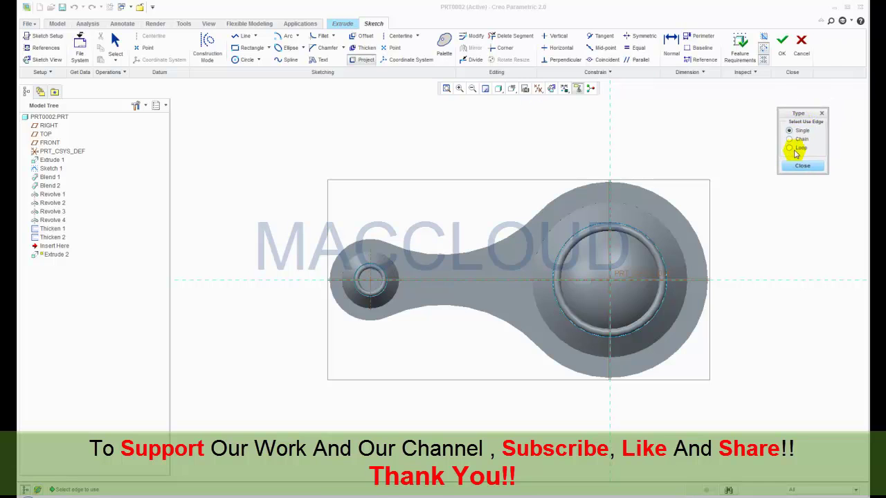
click(506, 269)
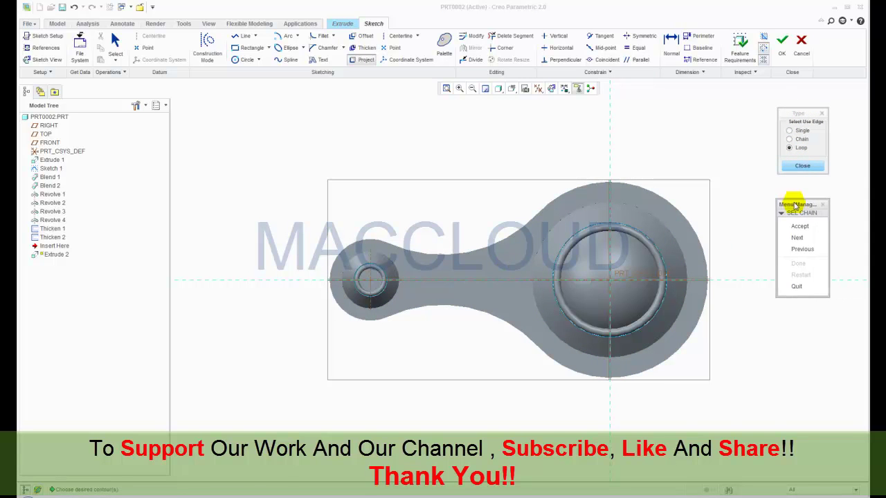
click(785, 239)
click(785, 239)
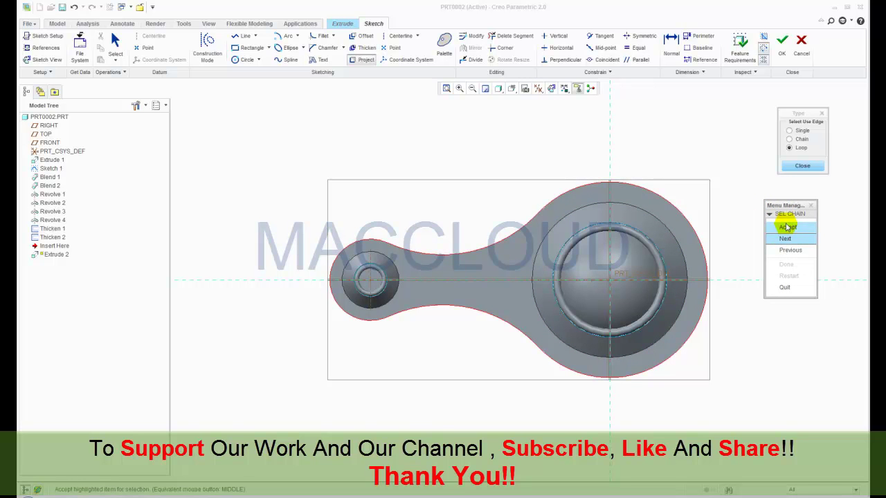
click(787, 228)
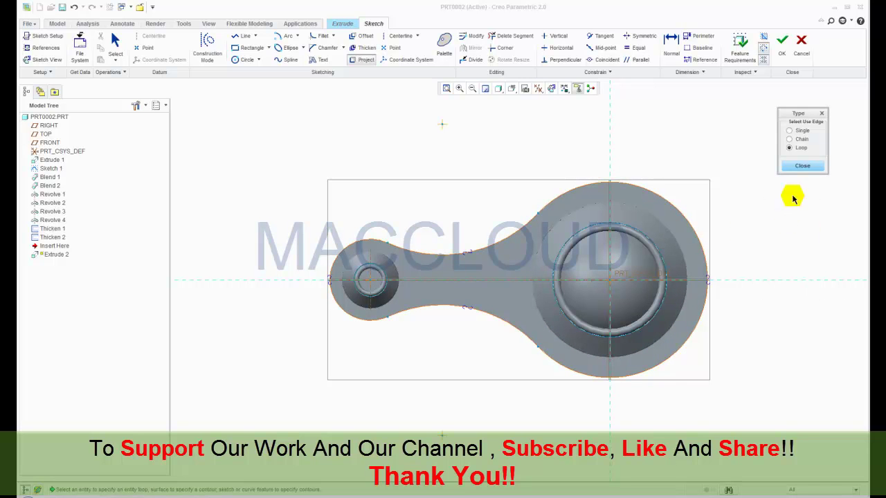
click(800, 167)
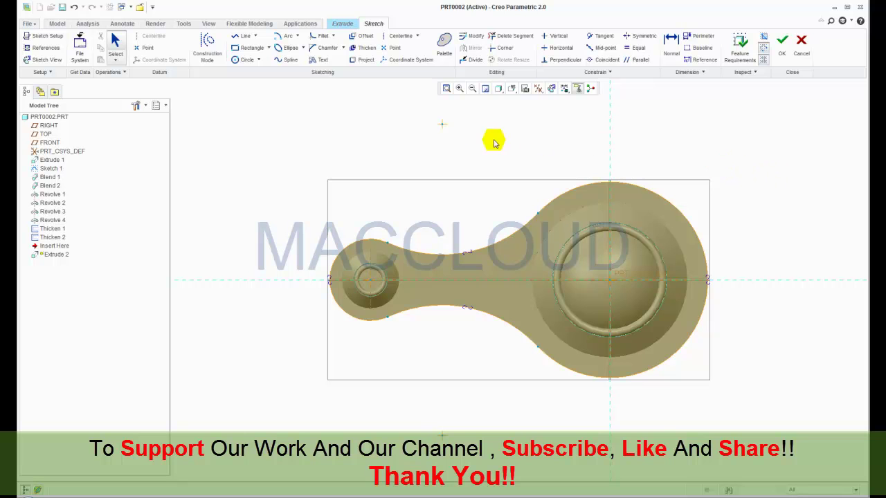
click(236, 51)
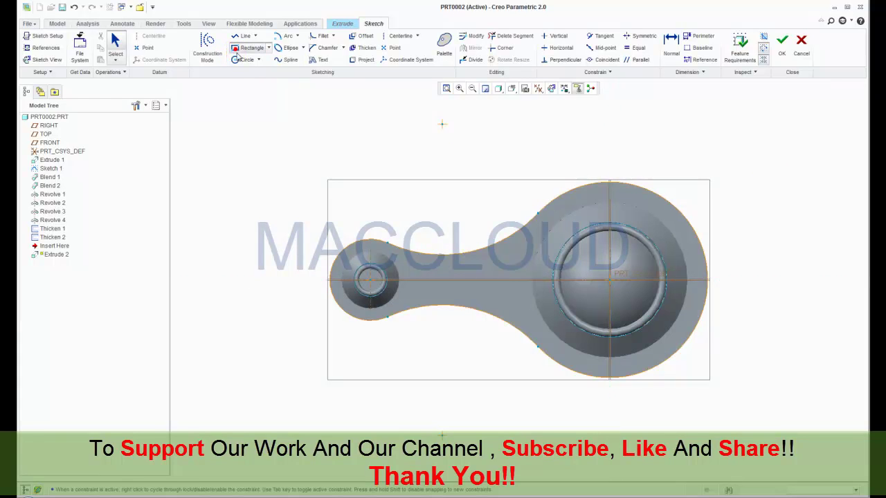
Step: Draw a rectangle enclosing the part and a horizontal centerline through its middle
click(327, 171)
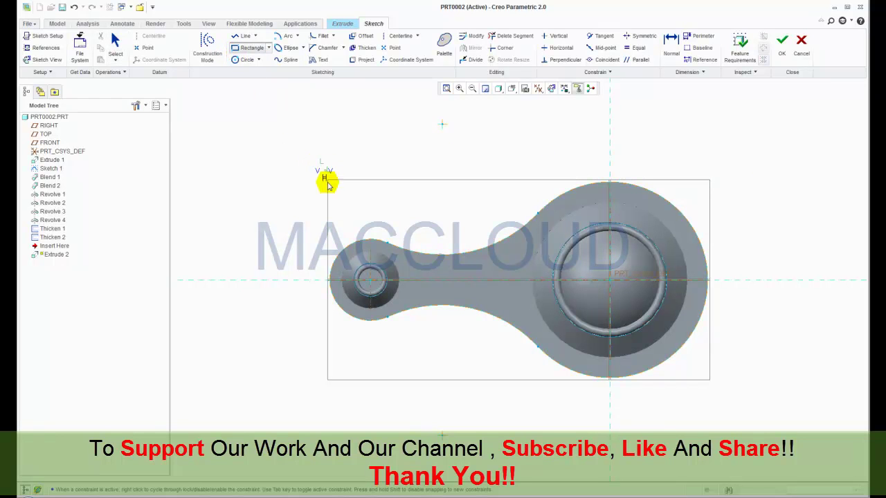
click(738, 388)
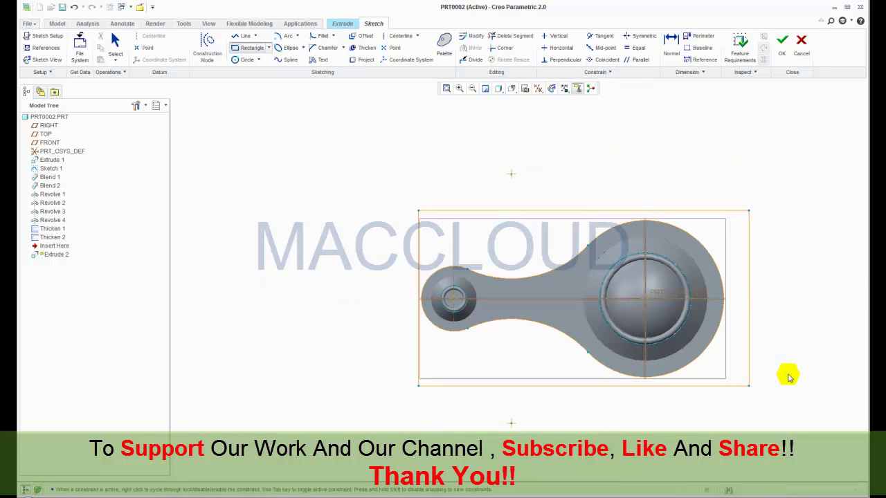
middle_click(786, 371)
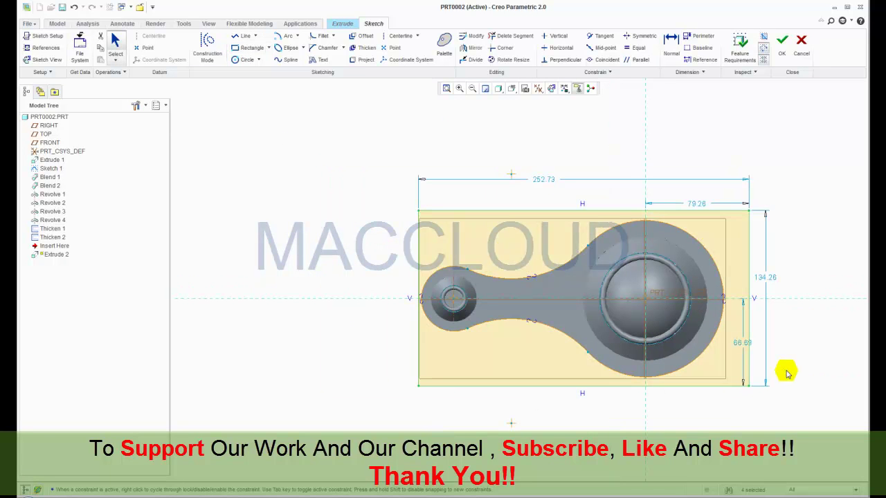
click(401, 36)
click(405, 297)
click(478, 299)
middle_click(385, 345)
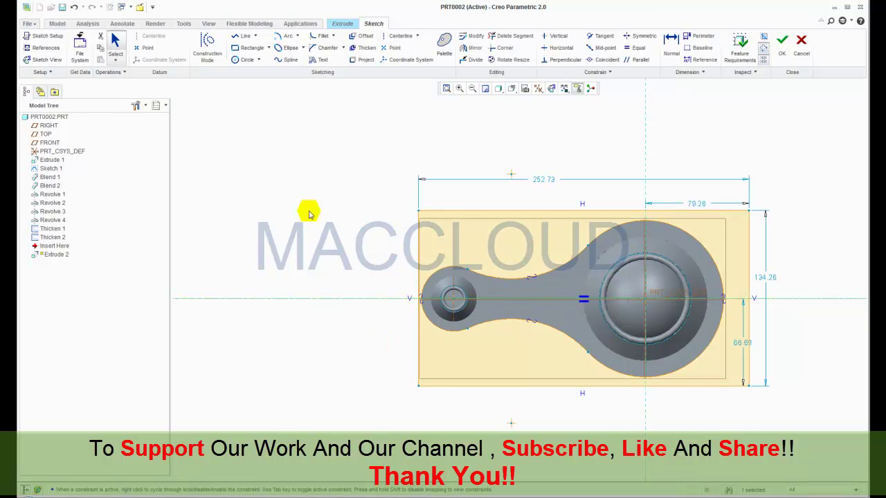
Step: Make the rectangle's left corners symmetric about the horizontal centerline
click(644, 38)
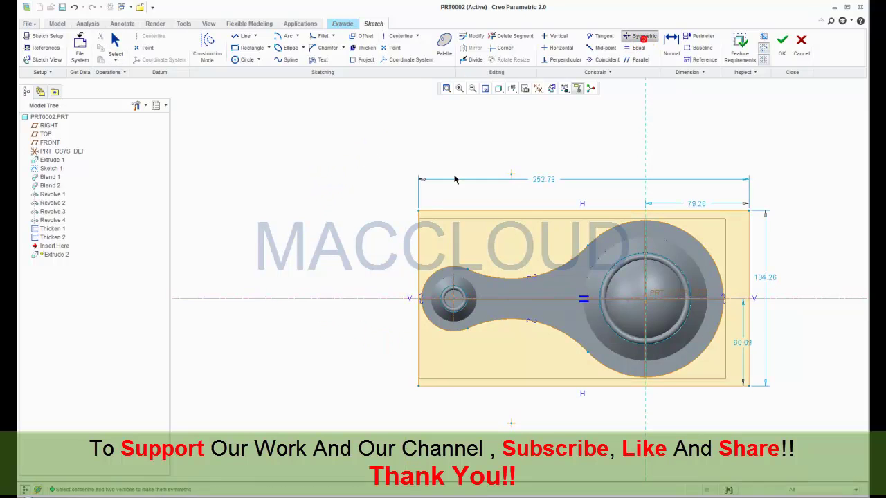
click(418, 212)
click(394, 299)
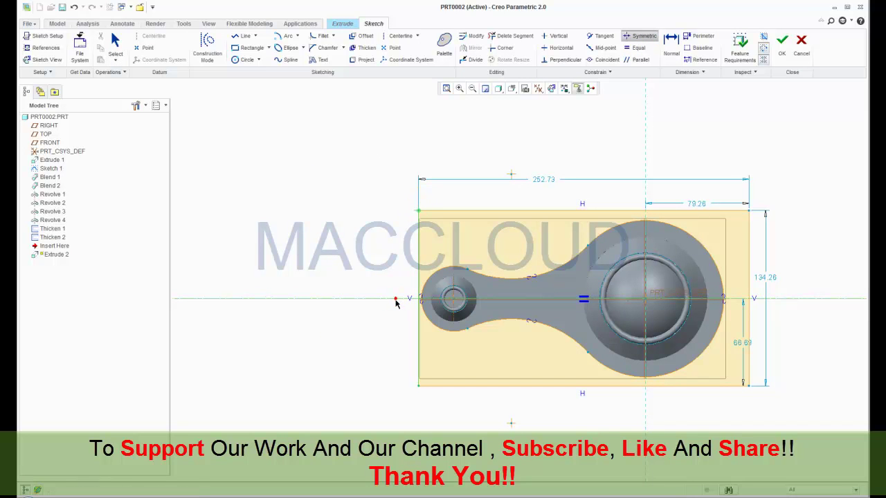
click(418, 385)
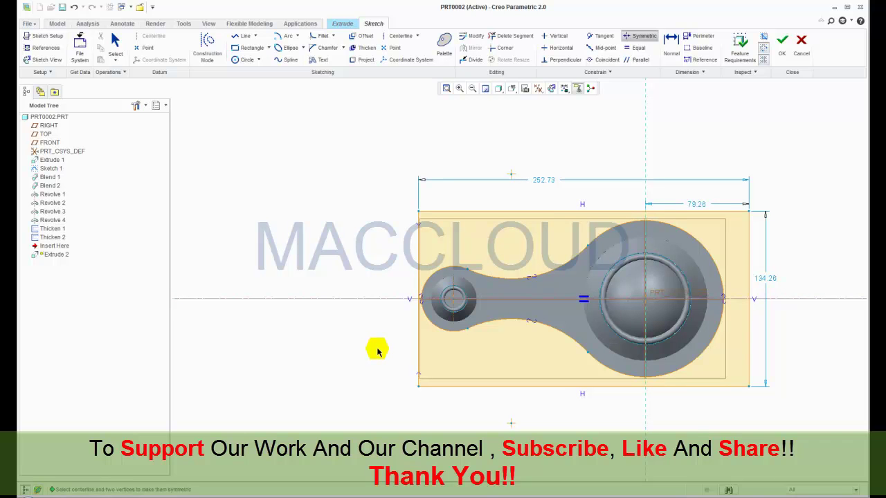
middle_click(377, 351)
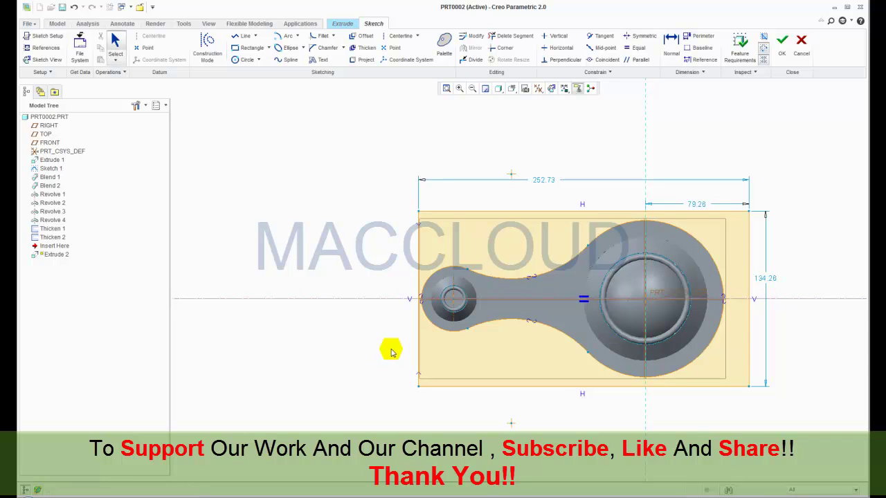
Step: Set the right-edge offset to 80, the width to 220 and the height to 160
double_click(698, 207)
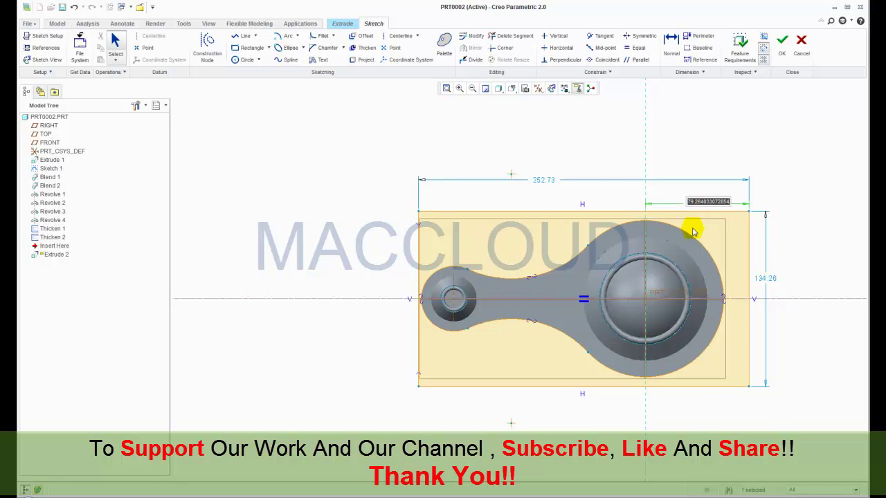
text(80)
key(Return)
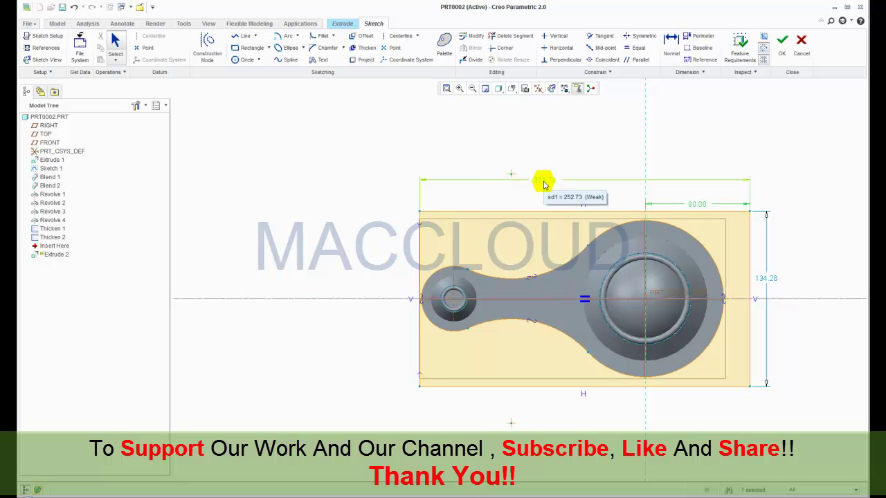
double_click(544, 179)
click(518, 197)
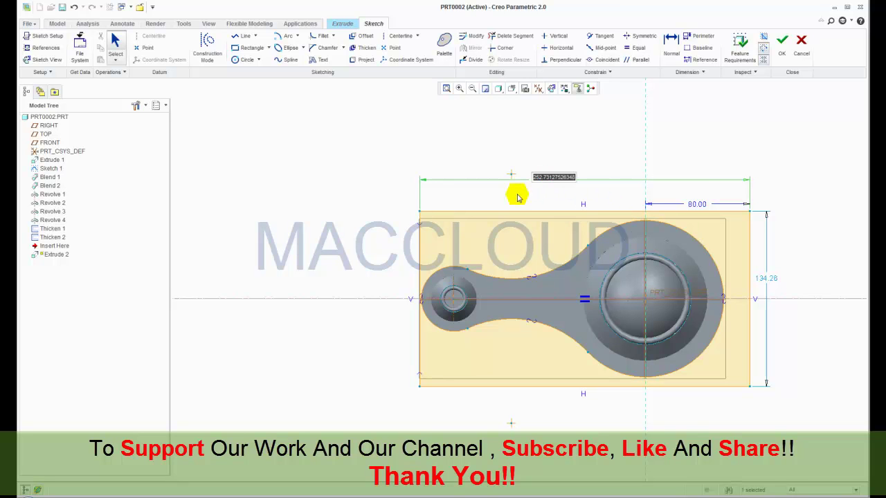
text(2)
text(20.00)
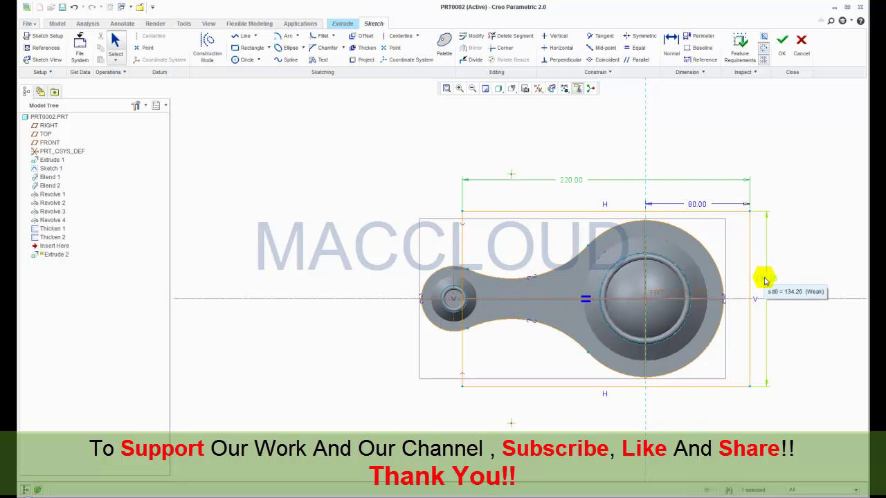
double_click(765, 280)
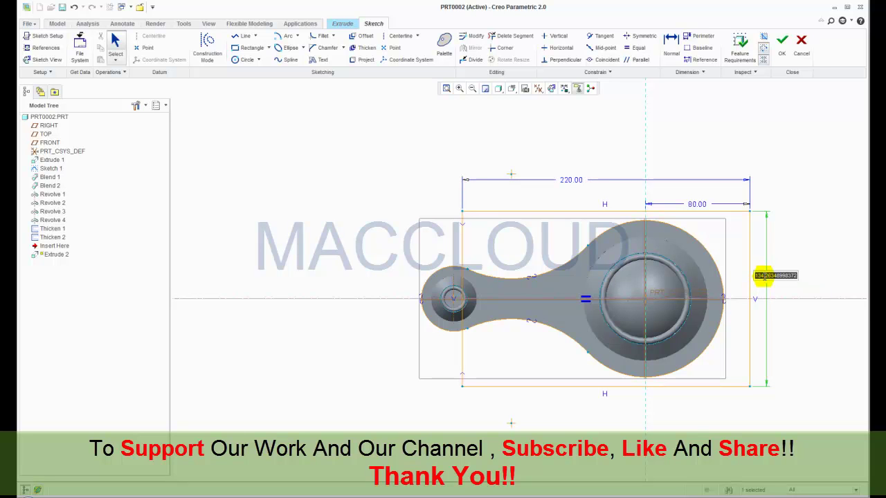
text(160)
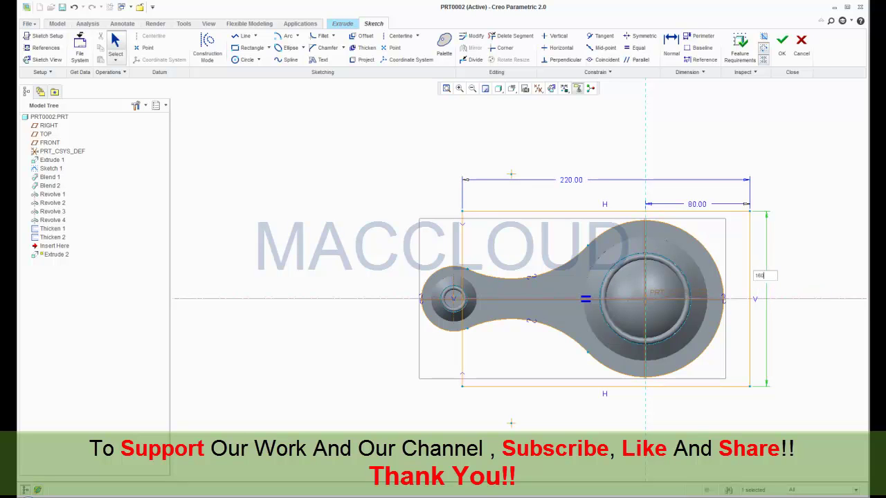
key(Return)
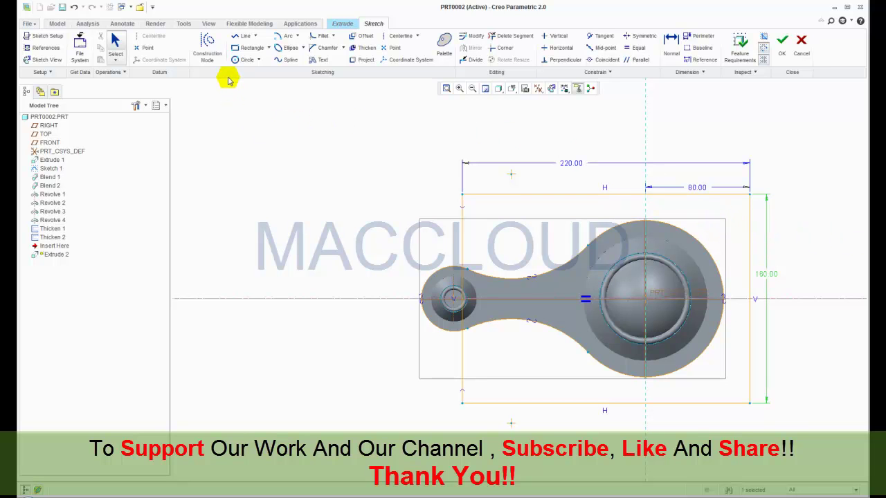
Step: Draw a semicircular arc capping the rectangle's right end
click(285, 38)
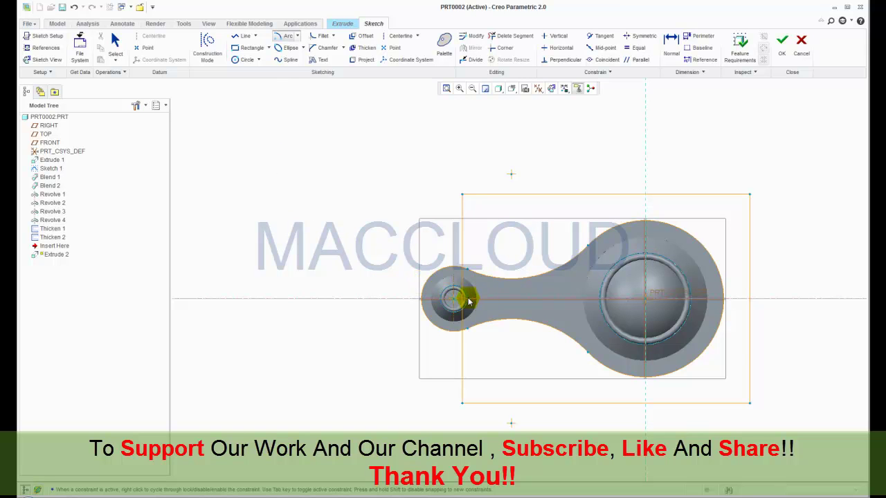
click(751, 300)
click(750, 195)
click(751, 406)
middle_click(729, 435)
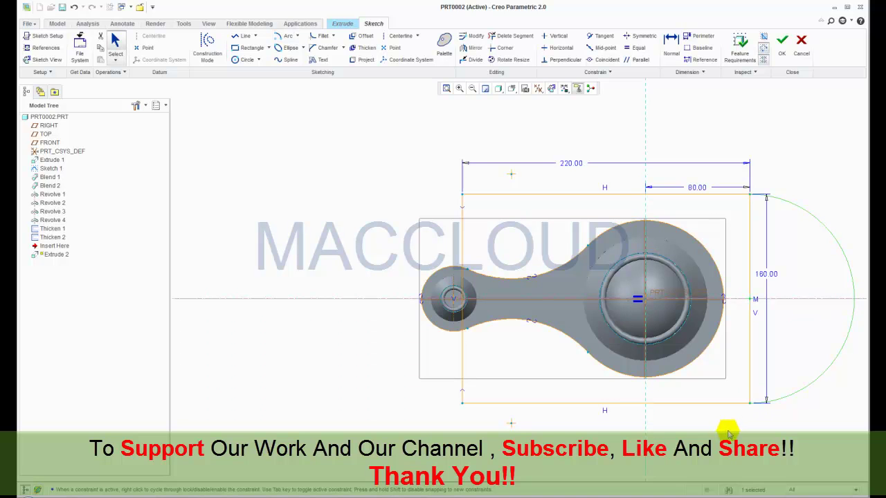
Step: Draw a matching semicircular arc across the left end, centred at the small boss
click(446, 88)
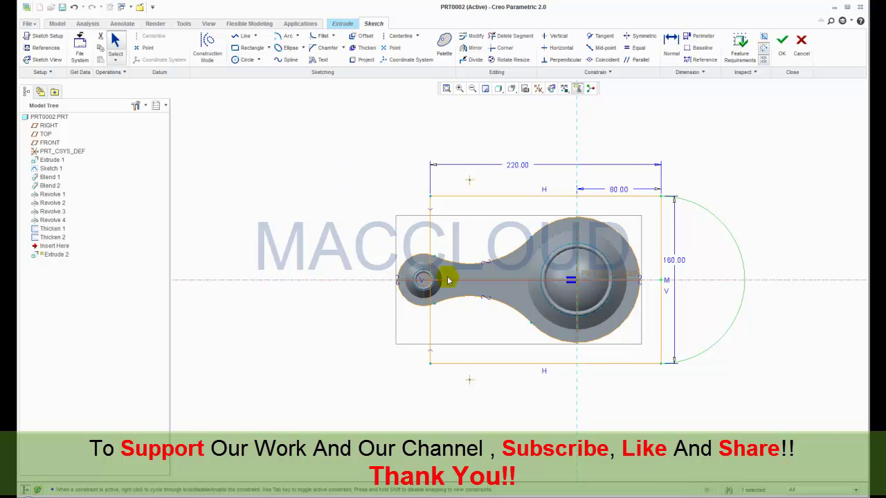
scroll(424, 281, up, 2)
scroll(429, 287, up, 2)
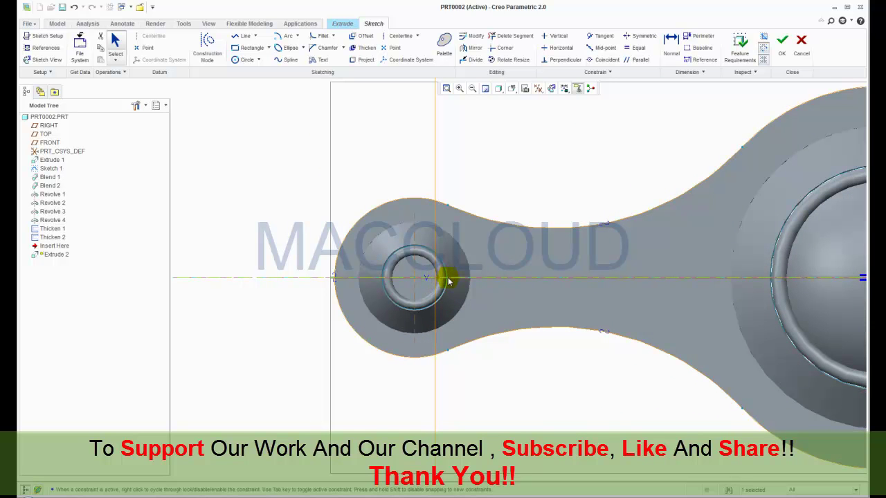
click(284, 35)
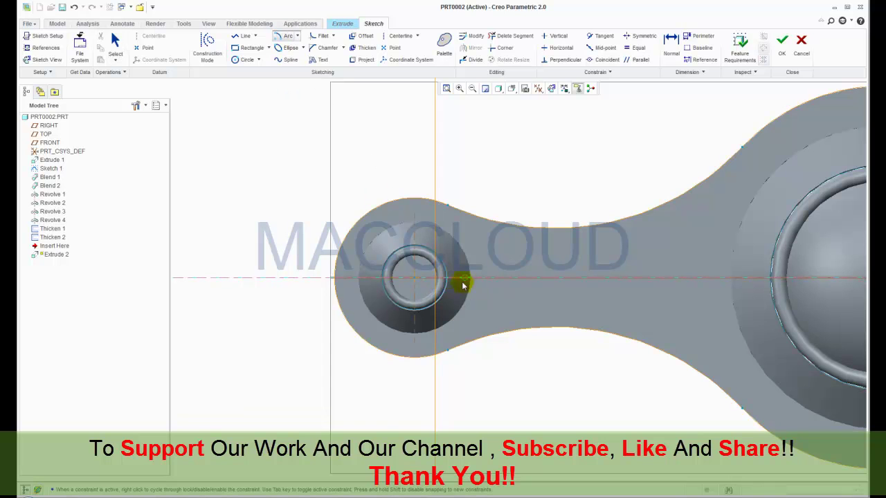
click(427, 277)
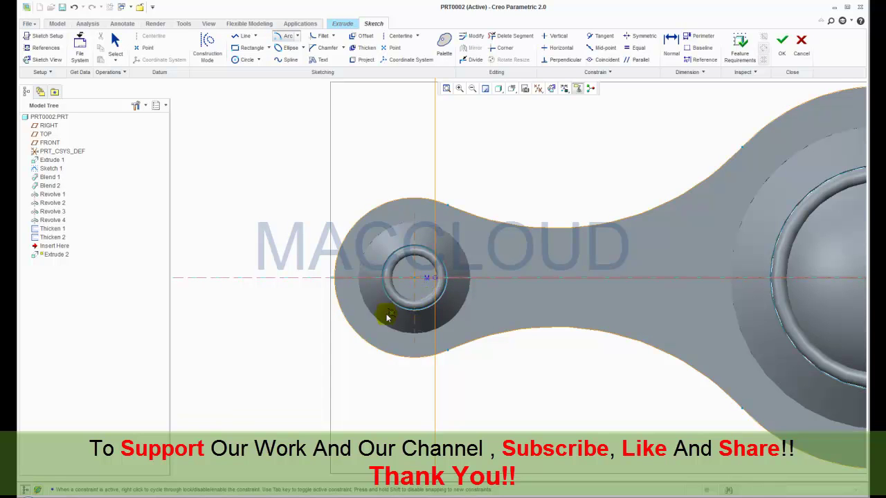
scroll(379, 314, down, 5)
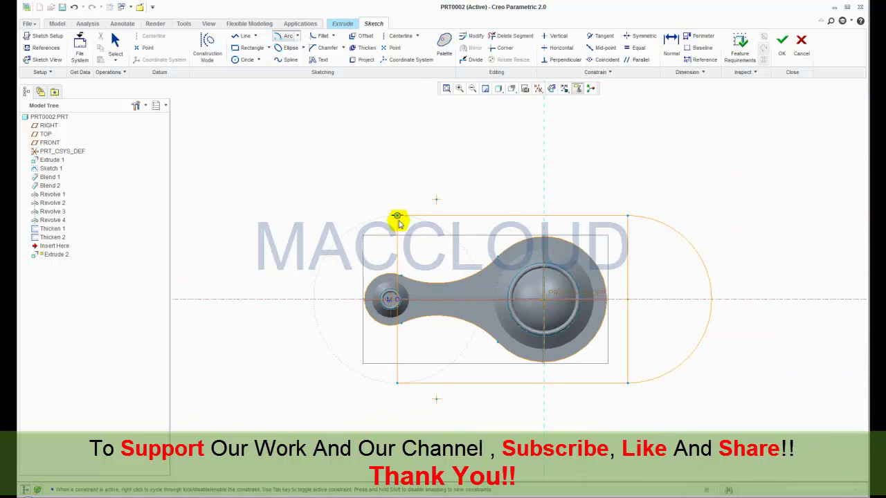
click(396, 217)
click(393, 383)
middle_click(396, 380)
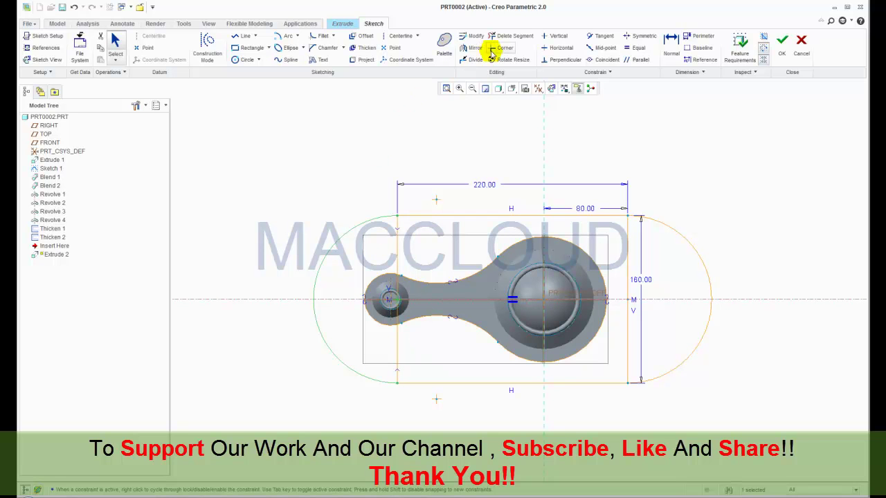
Step: Trim away the rectangle's left and right vertical sides, leaving a closed slot outline with 80.00 end radii
click(510, 35)
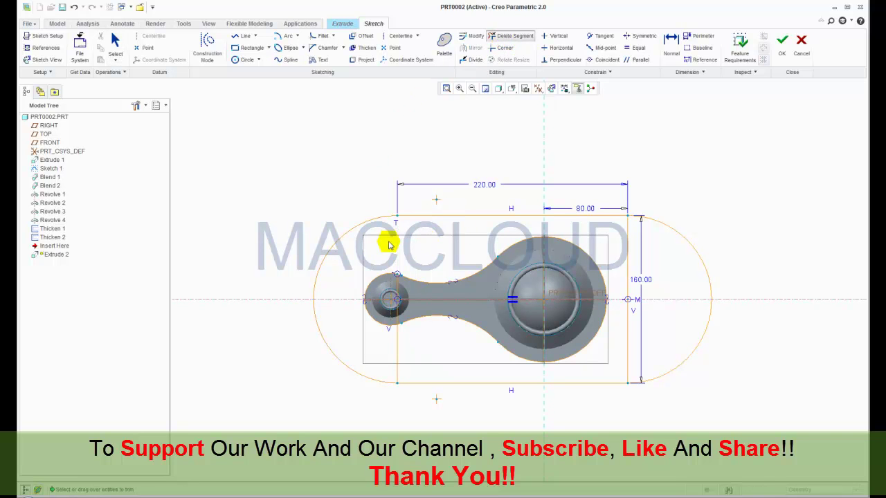
drag(368, 358, 398, 351)
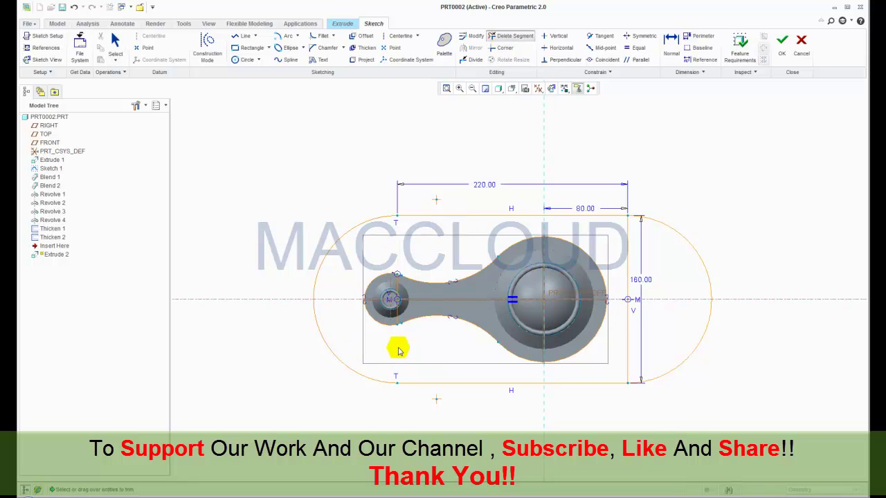
scroll(398, 351, down, 4)
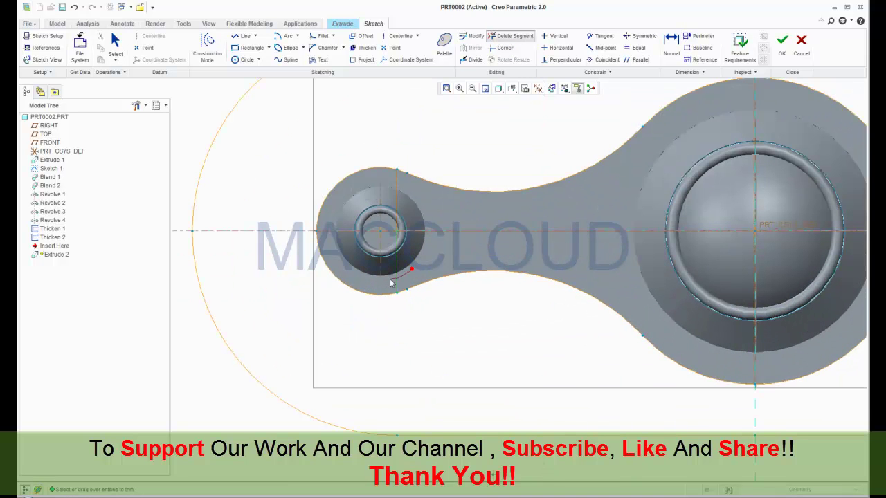
drag(394, 284, 491, 221)
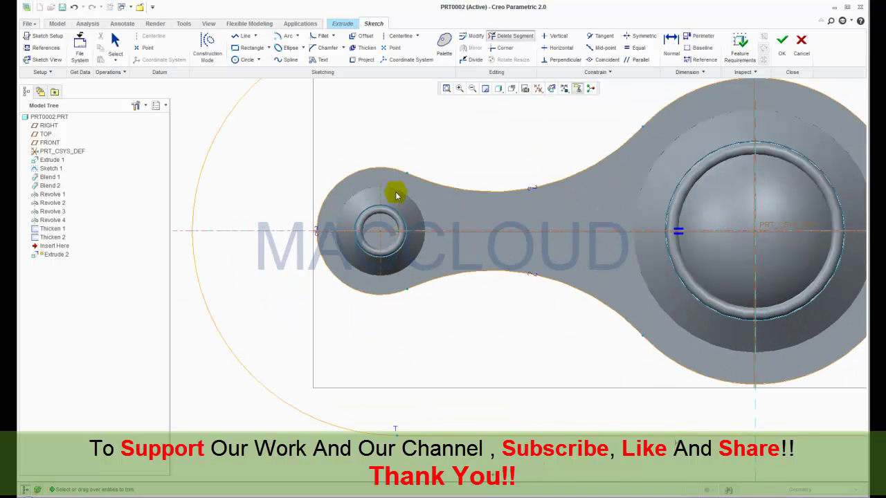
scroll(490, 221, up, 2)
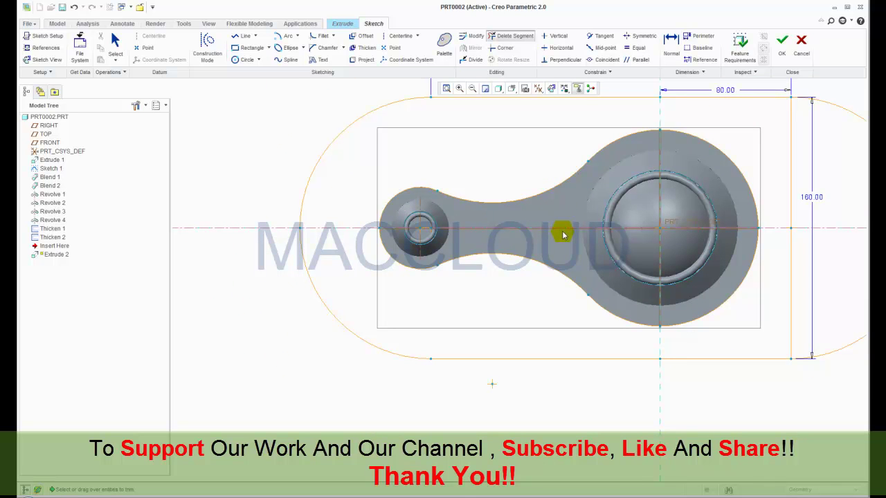
drag(773, 179, 803, 177)
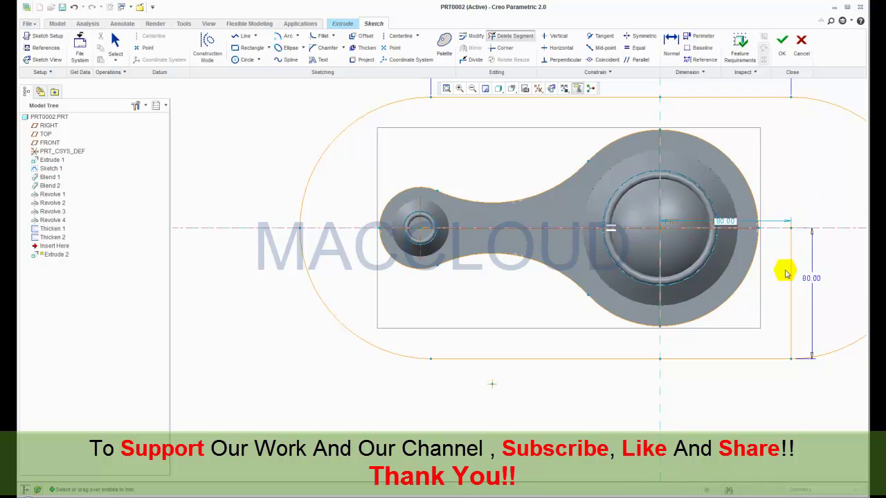
drag(793, 285, 774, 303)
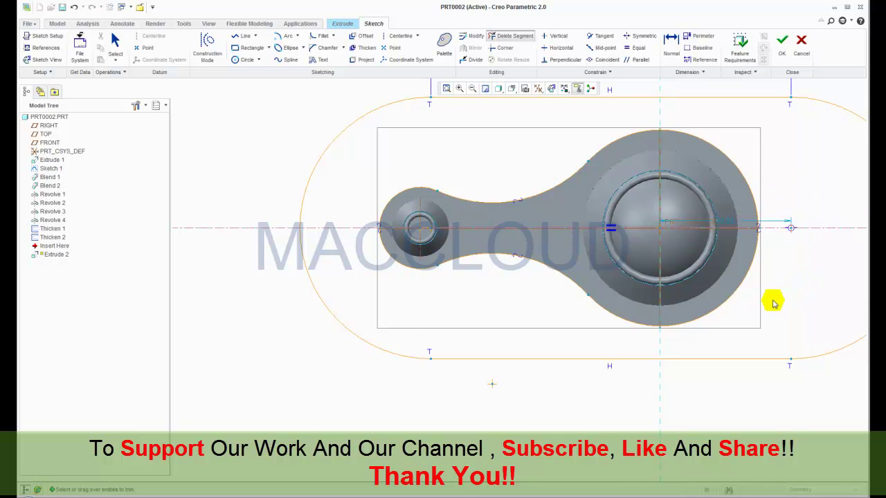
click(446, 89)
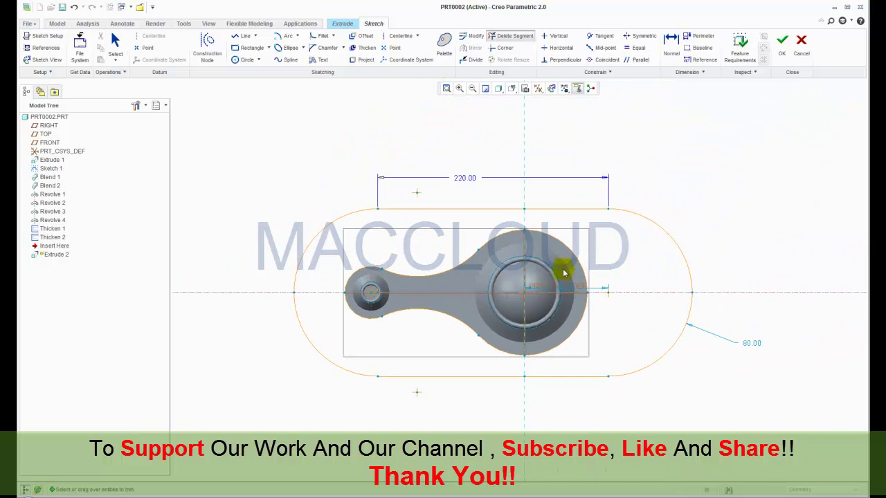
middle_click(666, 195)
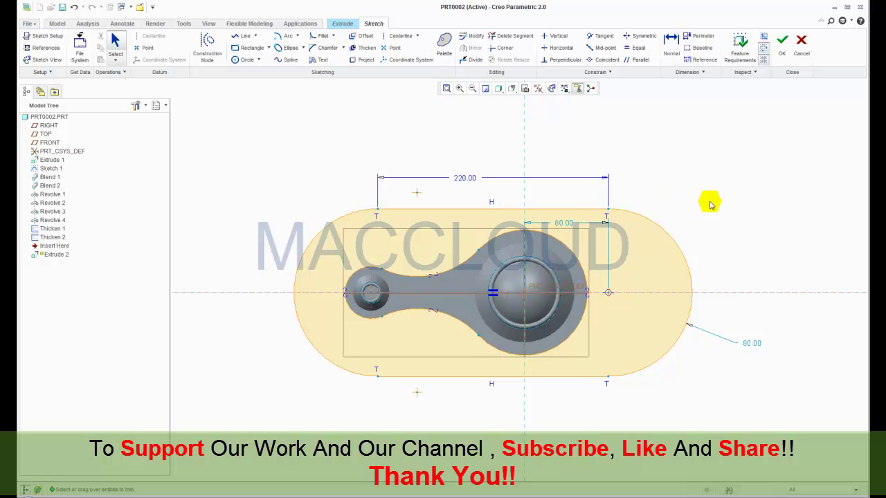
Step: Extrude the slot profile 15 mm deep in the standard 3D view and complete Extrude 2
click(782, 43)
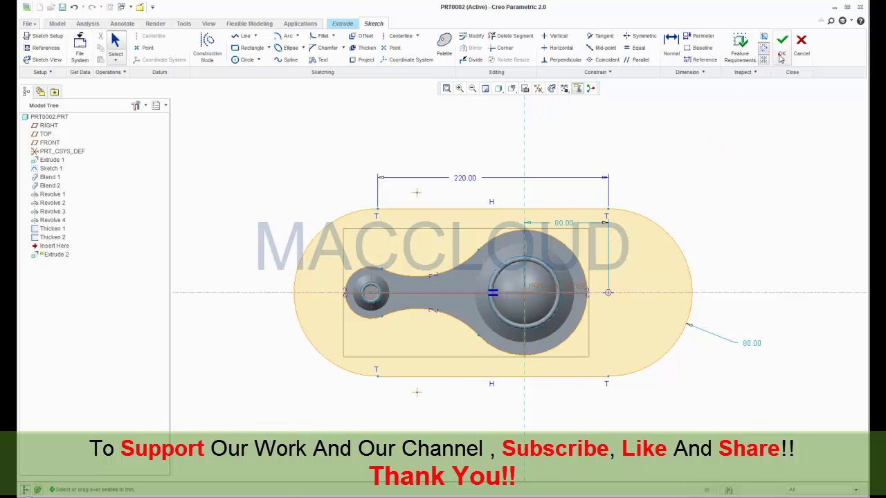
click(525, 88)
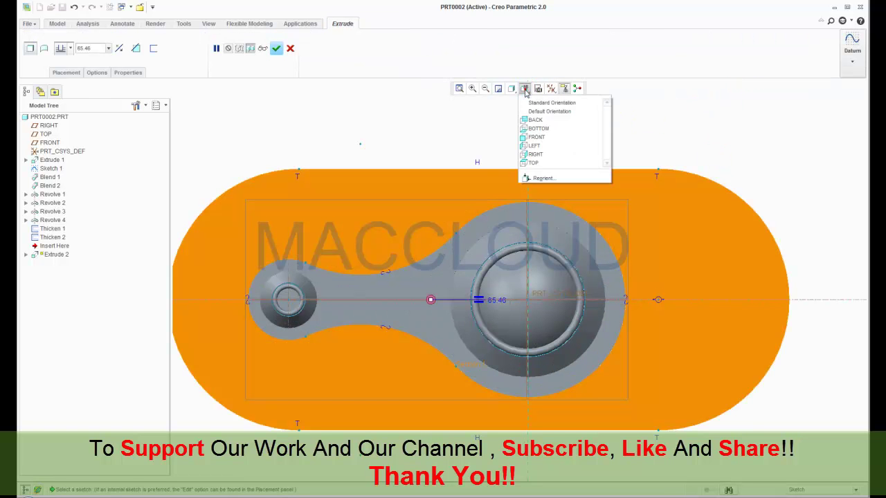
click(552, 103)
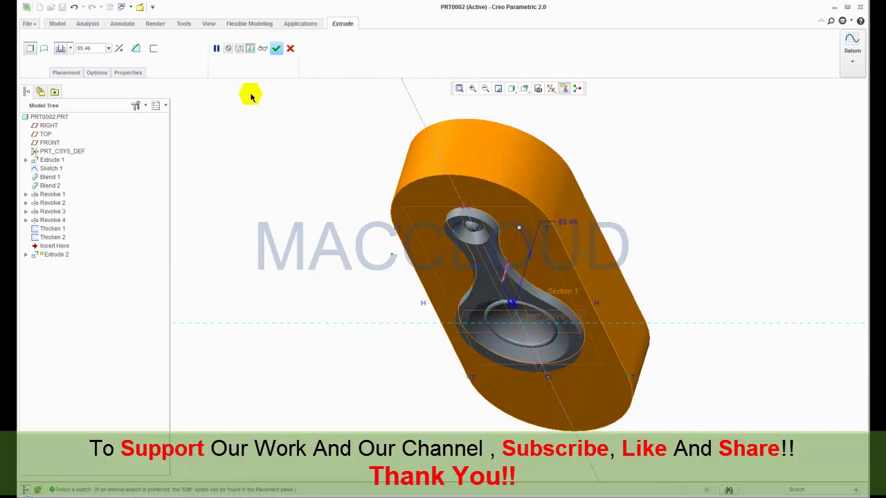
double_click(95, 51)
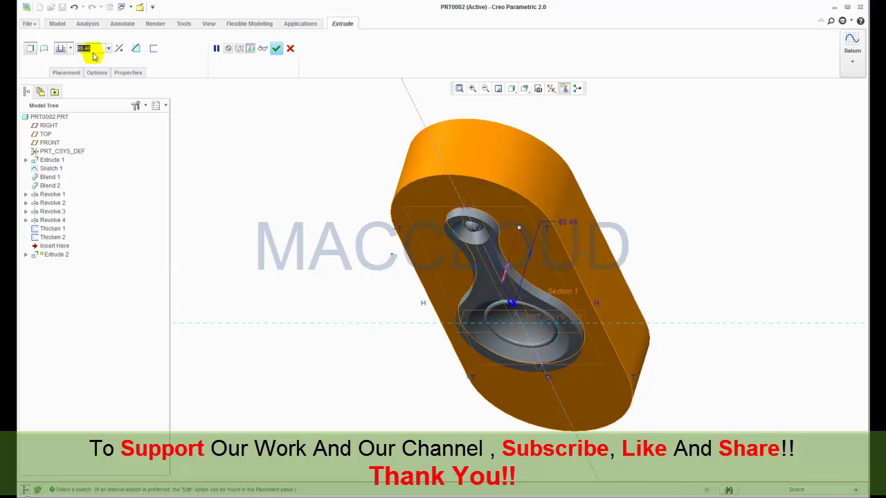
text(15)
key(Return)
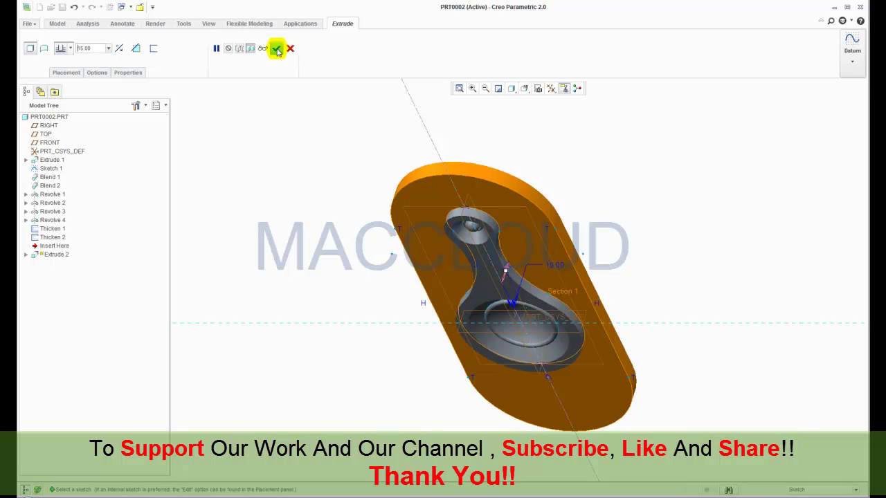
click(276, 48)
click(295, 164)
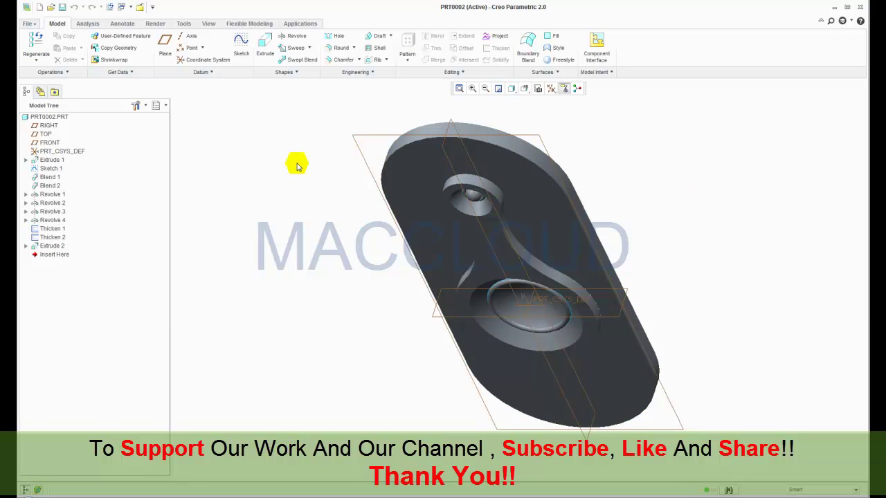
Step: Start Sketch 2 on the base plate's top face and view it flat-on
click(241, 45)
middle_drag(668, 198, 605, 220)
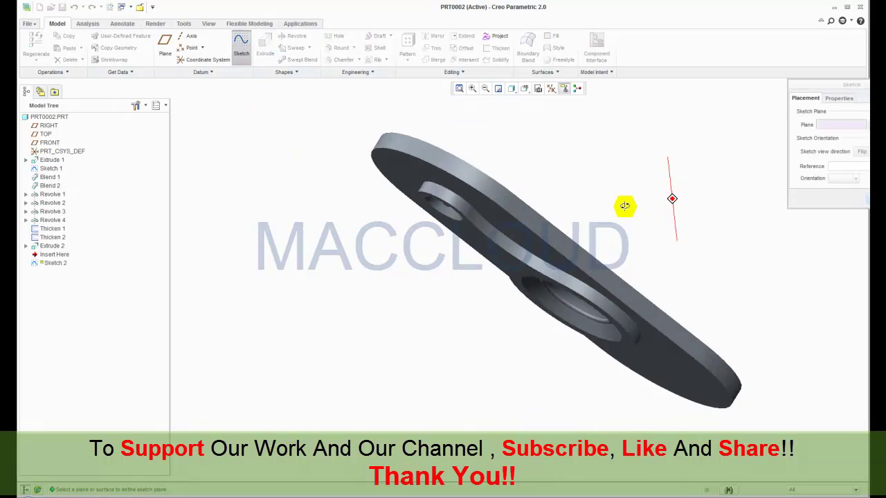
click(568, 199)
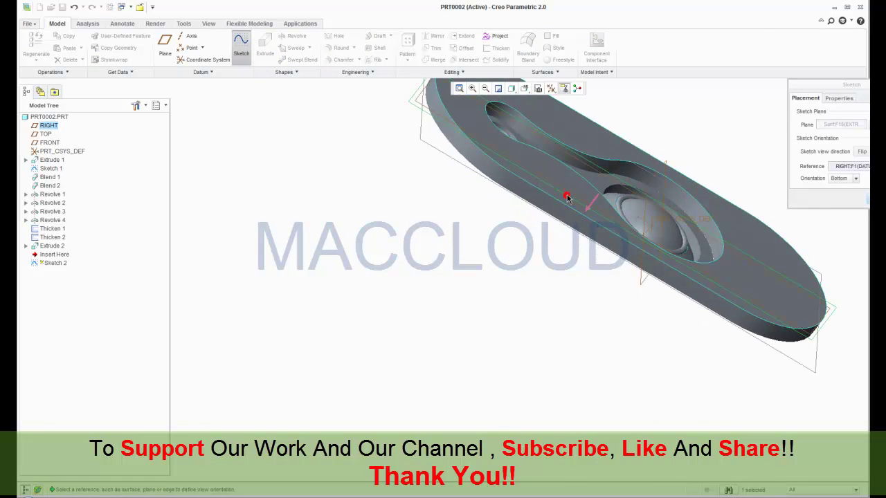
click(867, 199)
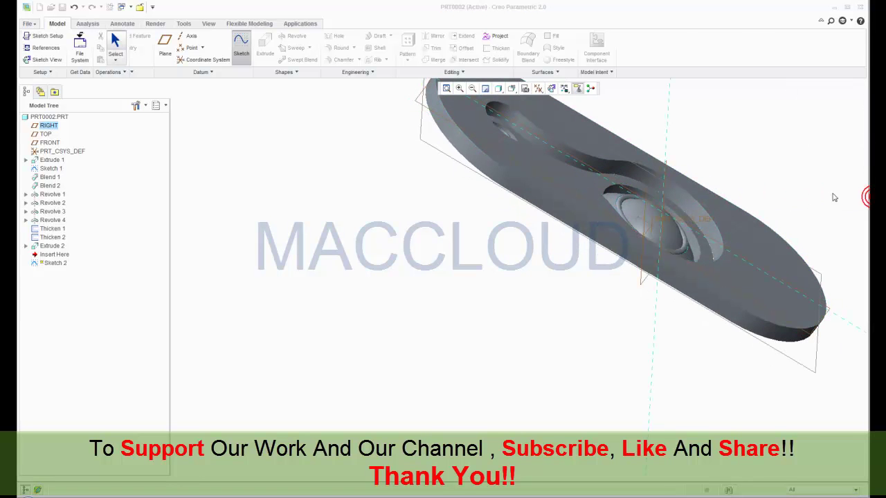
click(551, 88)
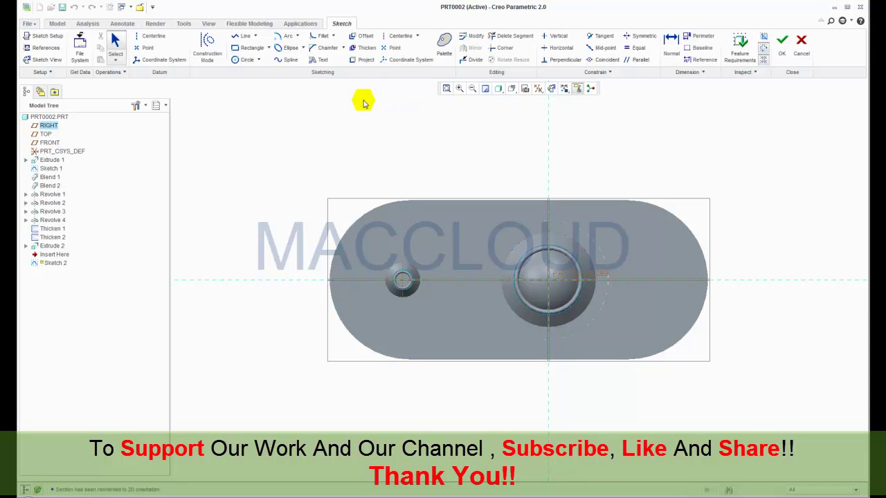
Step: Draw a corner rectangle over the plate, roughly 265.08 wide by 112.84 tall
middle_drag(366, 123, 368, 122)
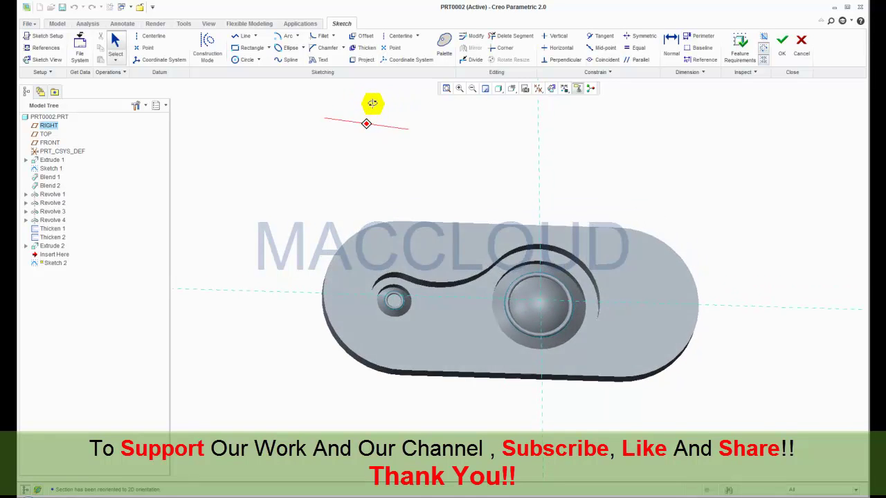
click(543, 90)
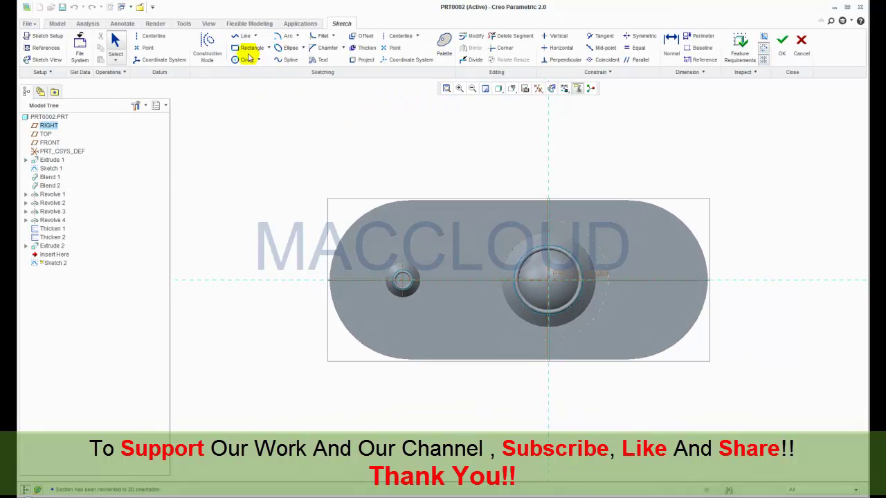
click(247, 48)
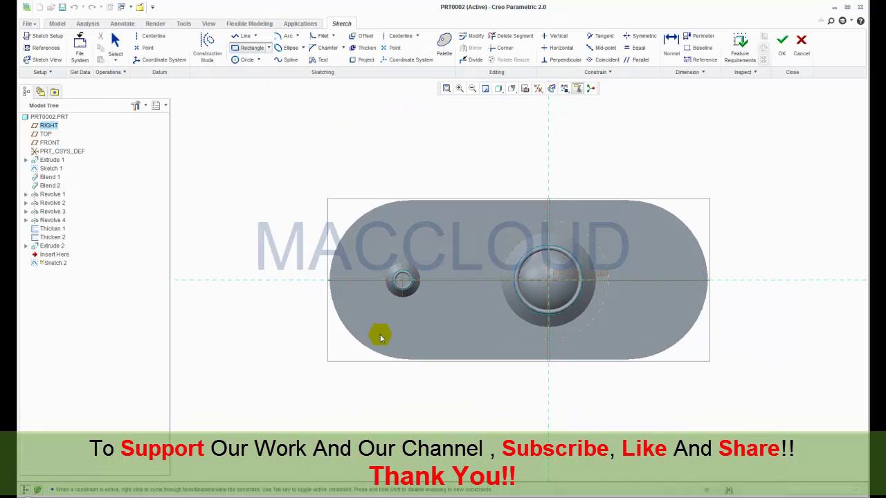
click(380, 336)
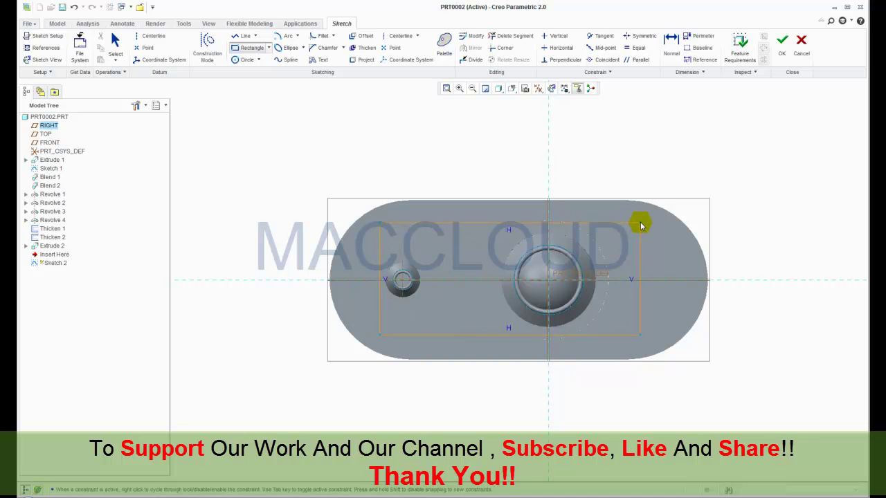
click(643, 224)
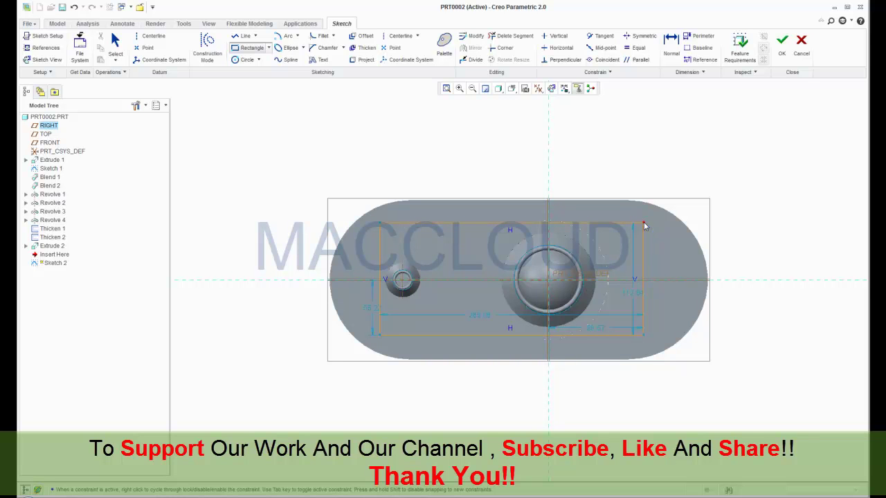
middle_click(762, 216)
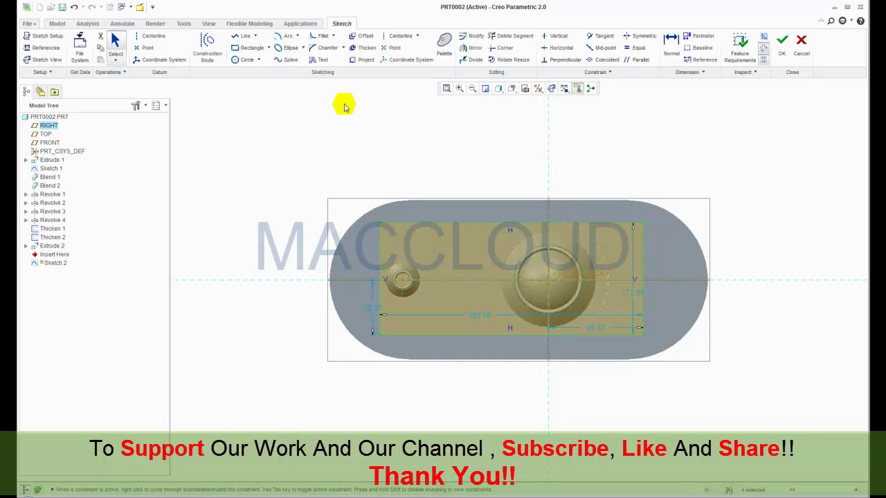
Step: Add a horizontal centerline and make the rectangle's left vertices symmetric about it
click(396, 35)
click(301, 281)
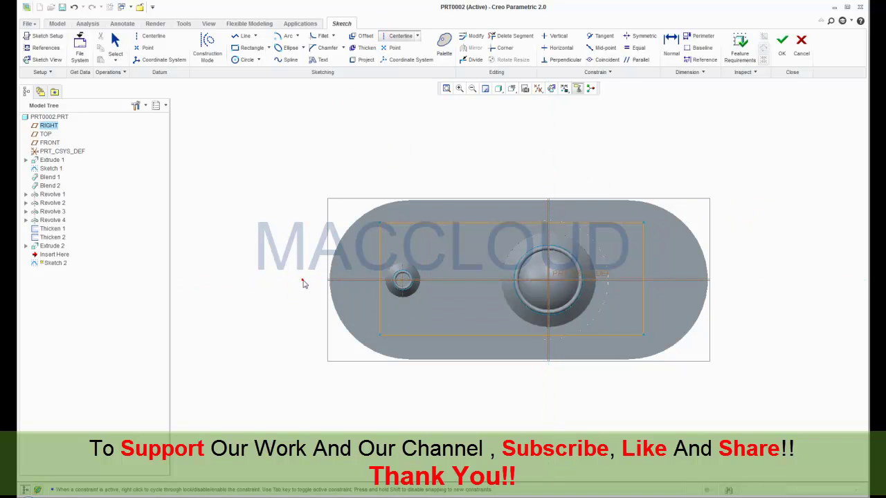
click(337, 281)
middle_click(298, 330)
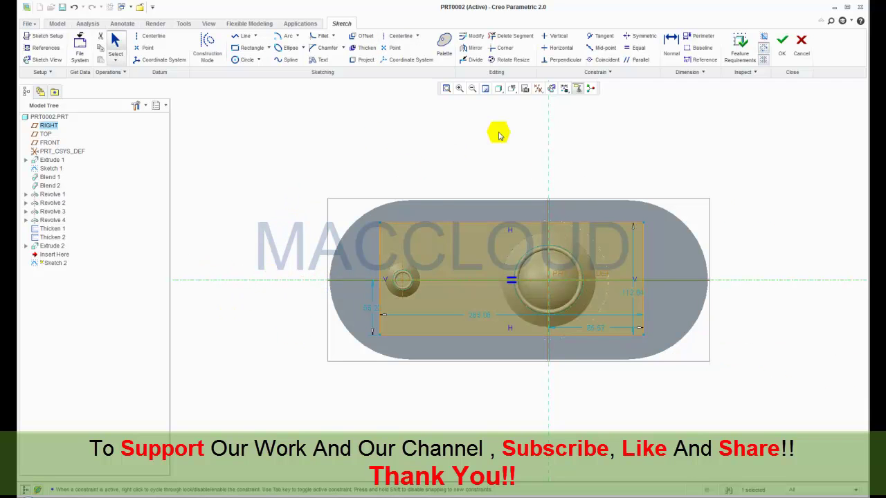
click(639, 36)
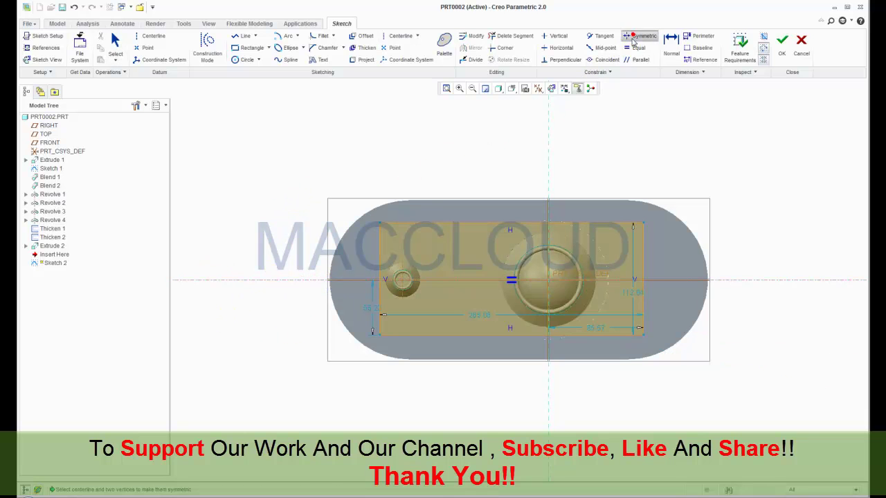
click(380, 225)
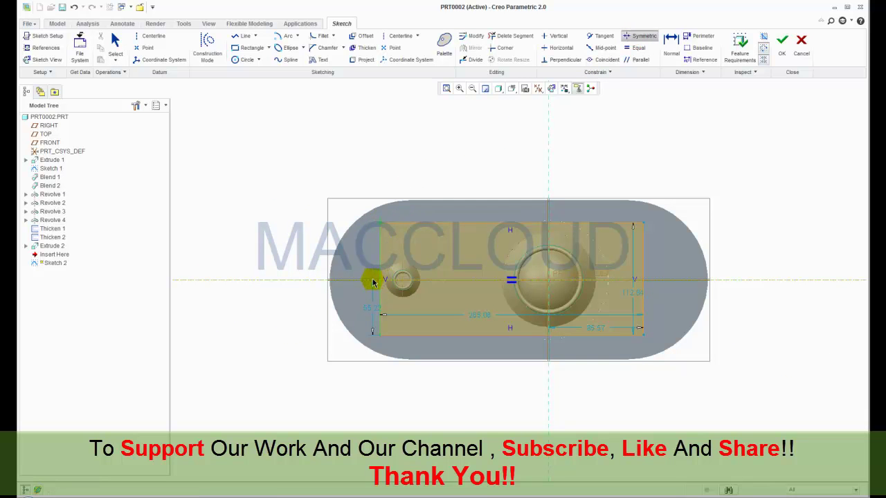
click(380, 335)
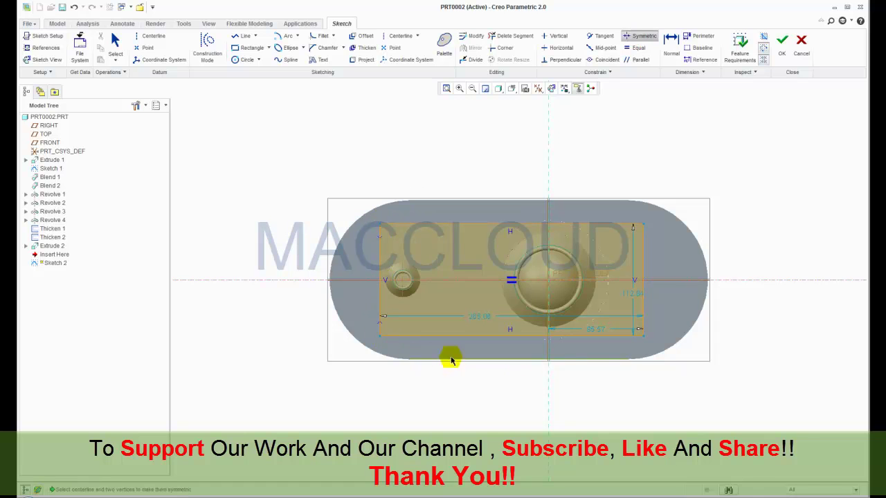
middle_click(626, 385)
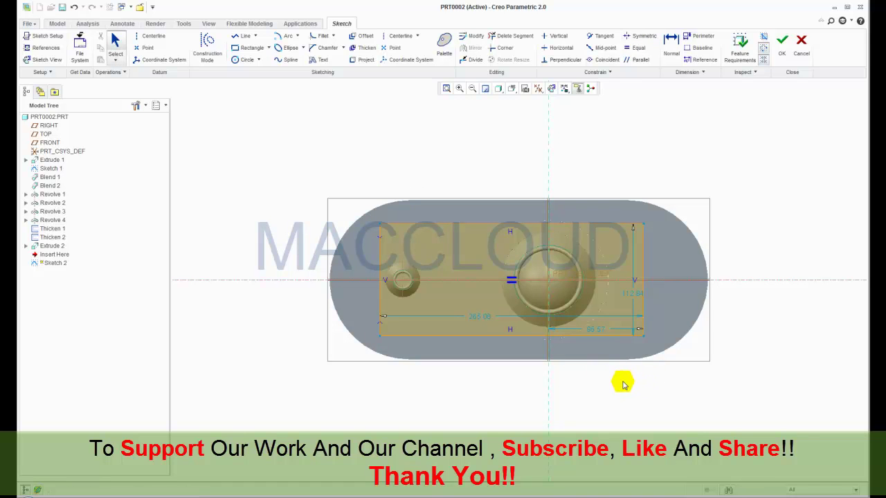
Step: Fillet all four corners of the rectangle
click(318, 37)
click(400, 229)
click(380, 248)
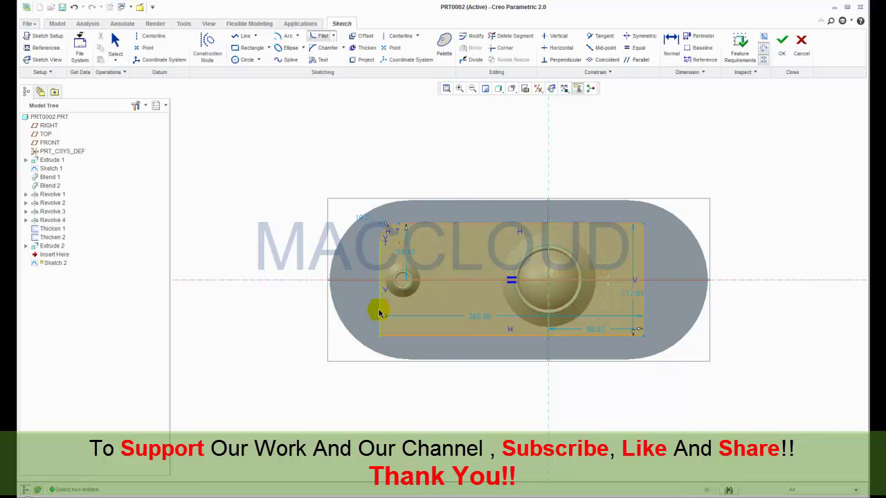
click(399, 336)
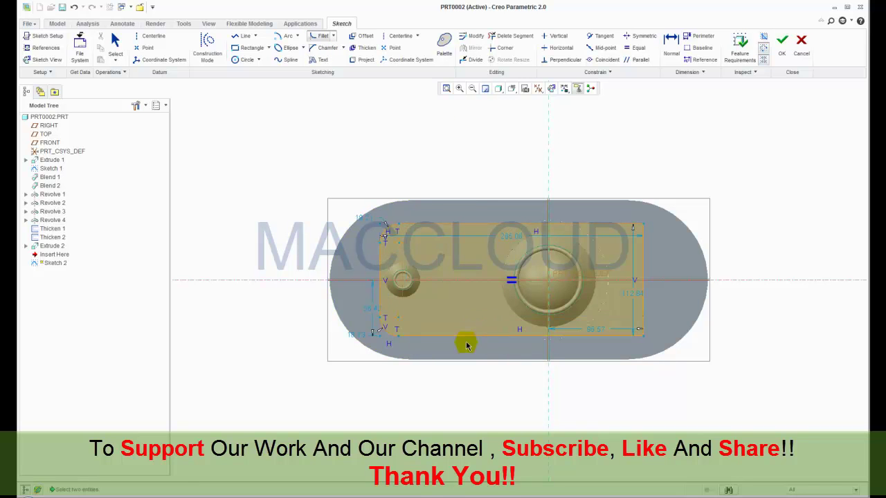
click(621, 339)
click(643, 254)
click(627, 226)
middle_click(669, 257)
scroll(669, 258, up, 1)
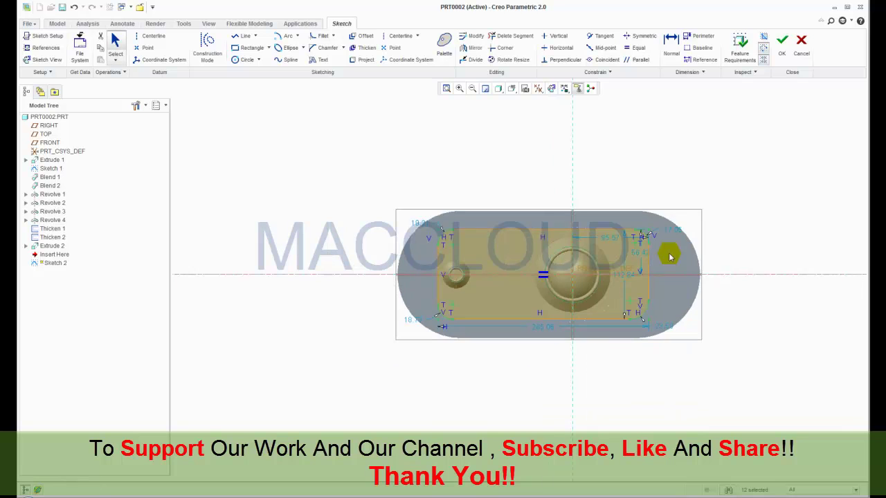
Step: Constrain the four corner fillets to be equal in radius
click(637, 47)
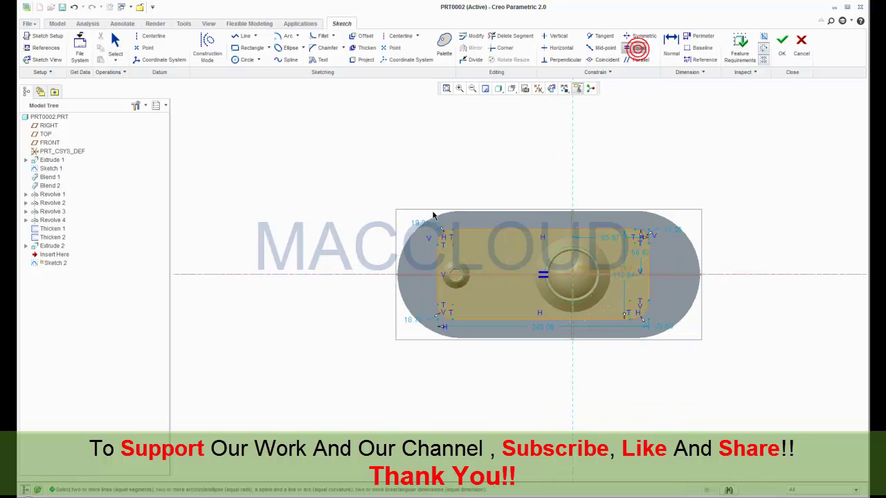
click(443, 314)
click(640, 317)
click(643, 238)
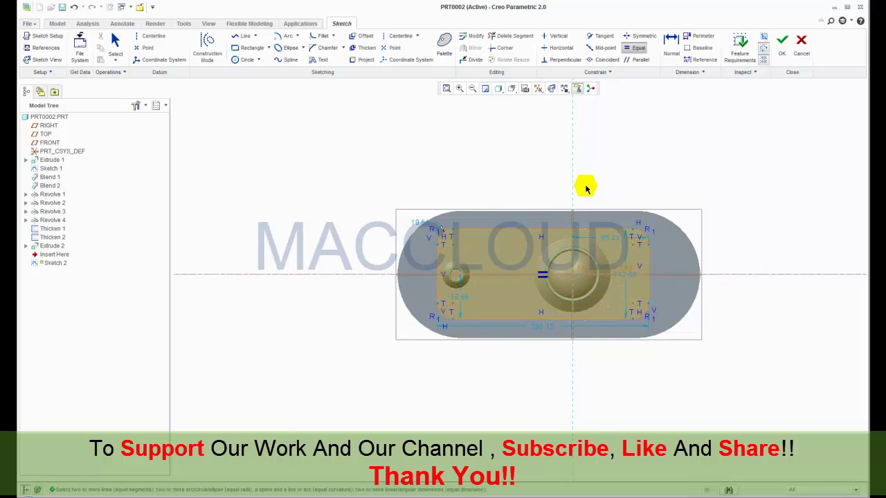
click(416, 223)
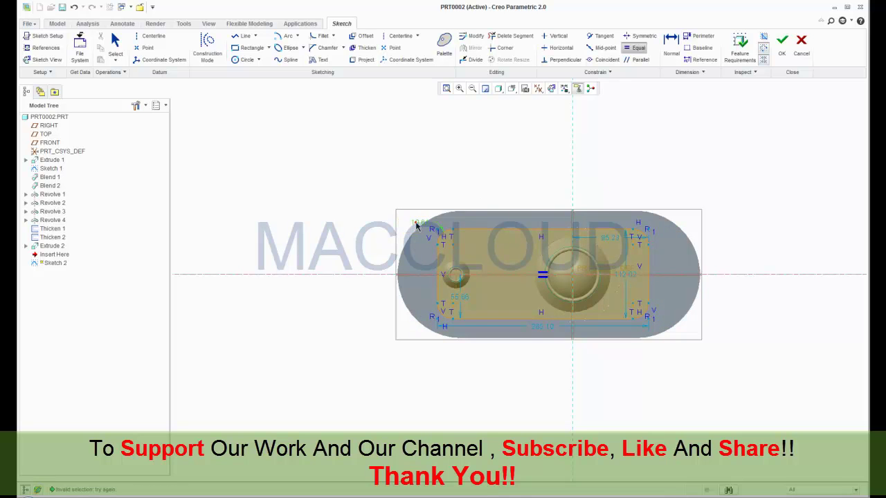
middle_click(415, 198)
Step: Set the fillet radius to 40
click(420, 225)
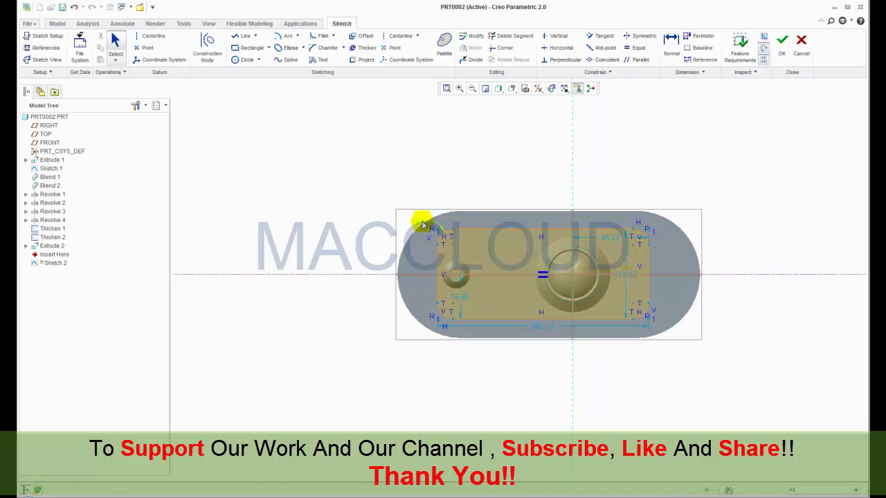
double_click(419, 223)
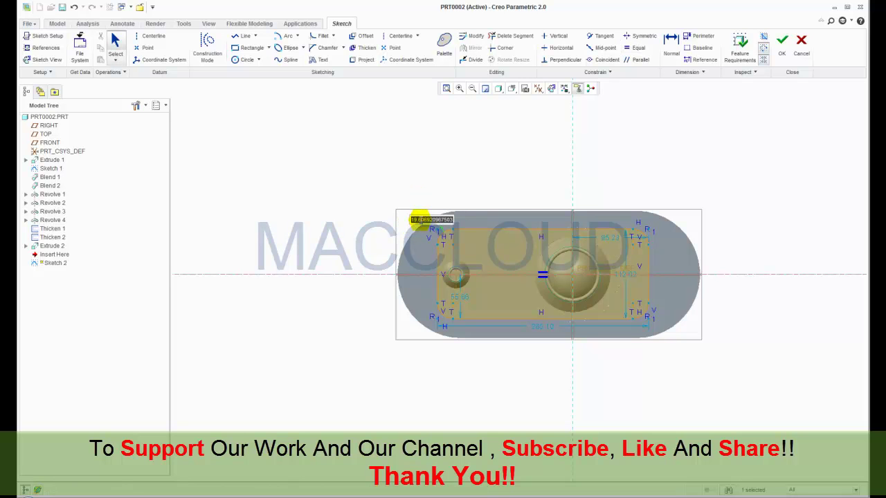
text(40)
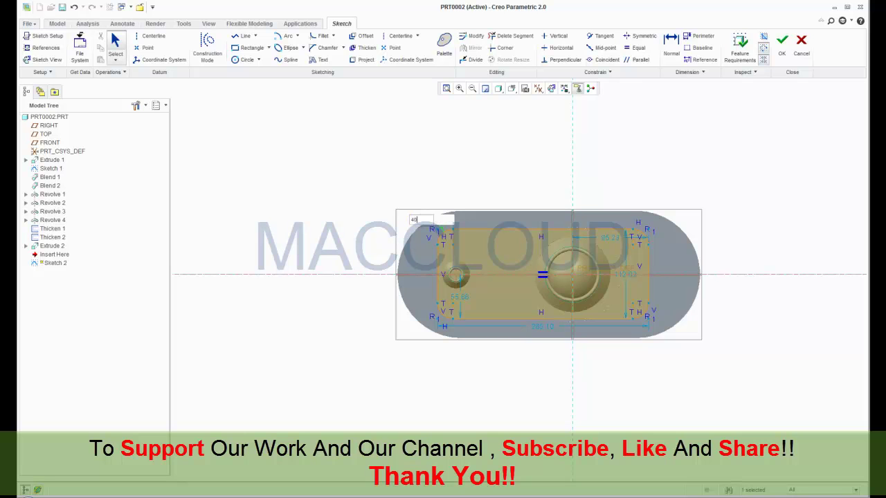
key(Return)
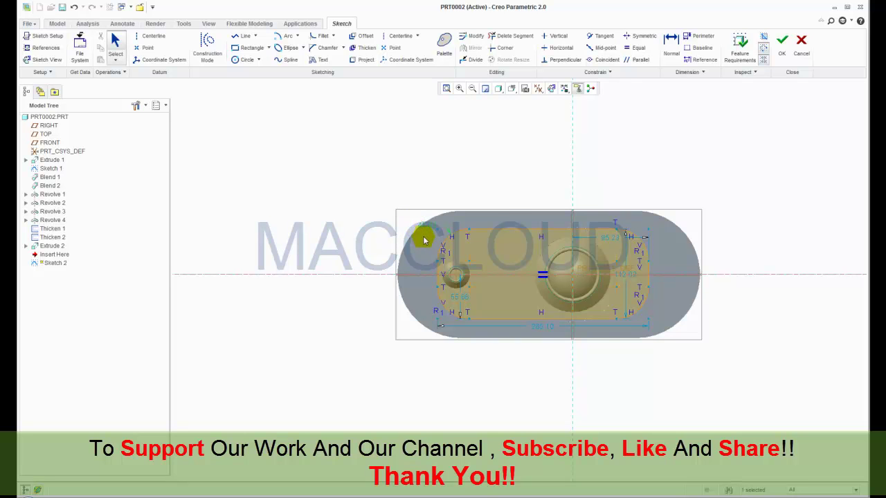
Step: Set the rounded rectangle's dimensions to 270 width, 130 height and 85 on top
double_click(546, 333)
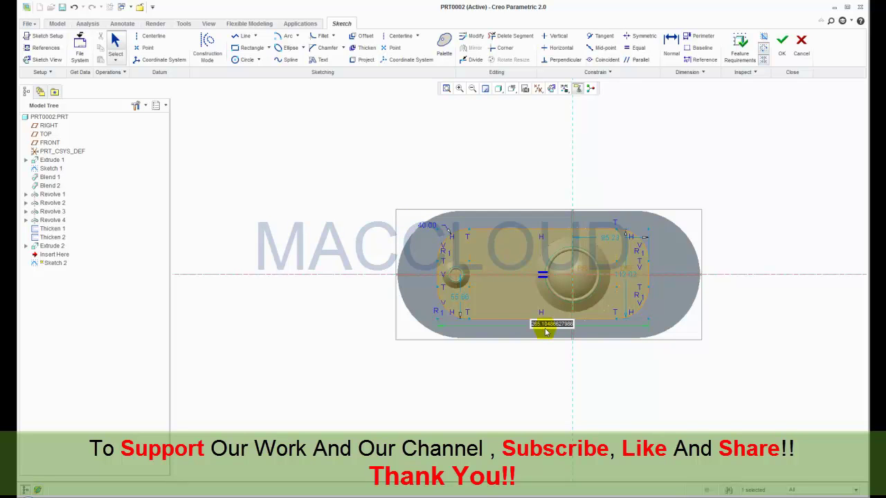
text(278)
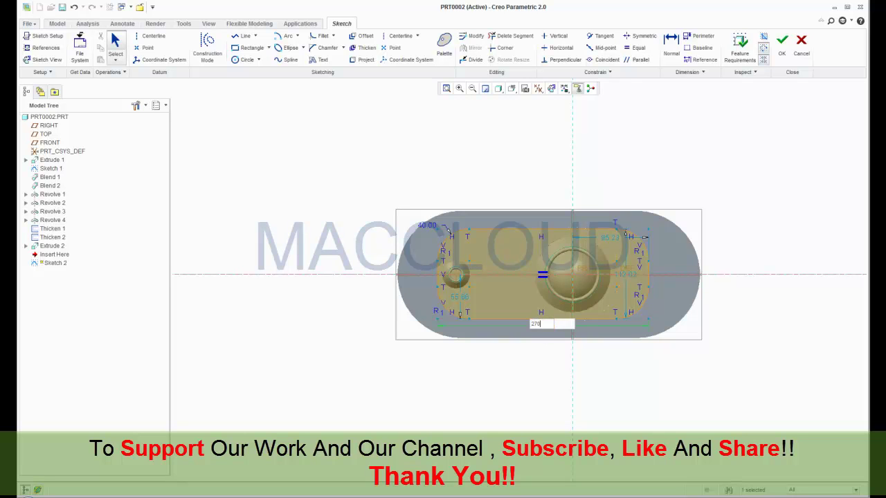
key(Return)
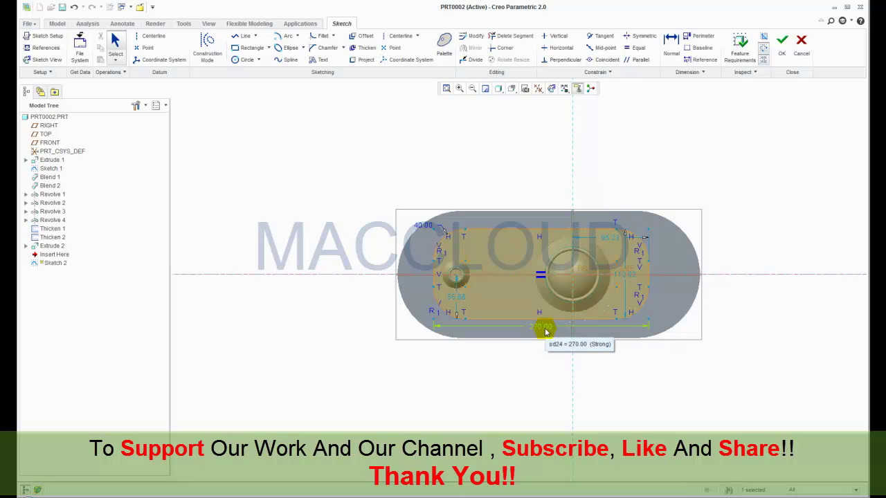
double_click(625, 278)
text(13)
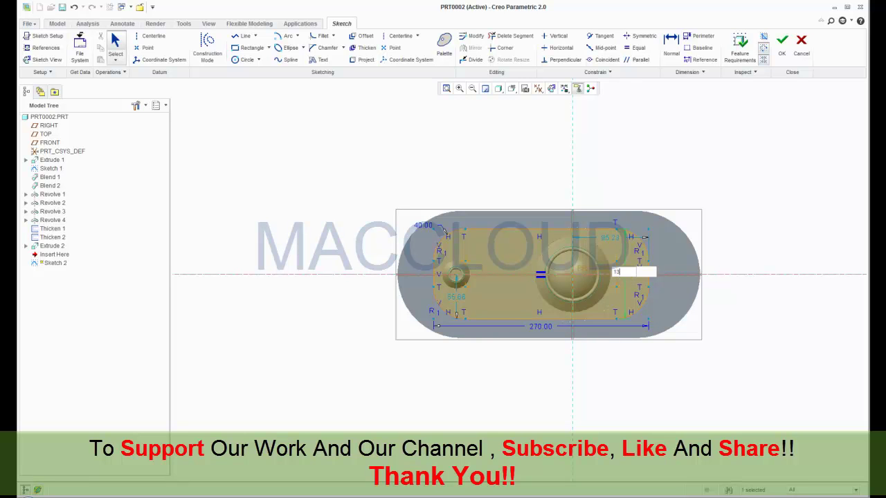
click(625, 278)
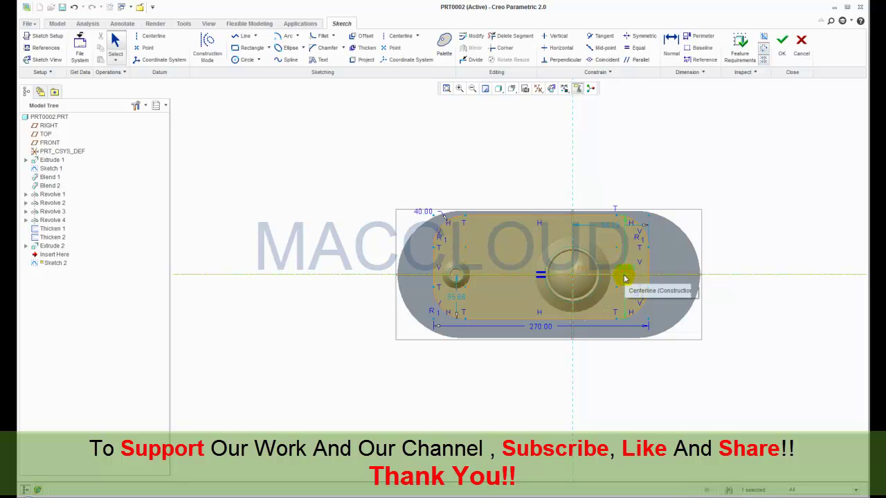
double_click(609, 229)
text(65)
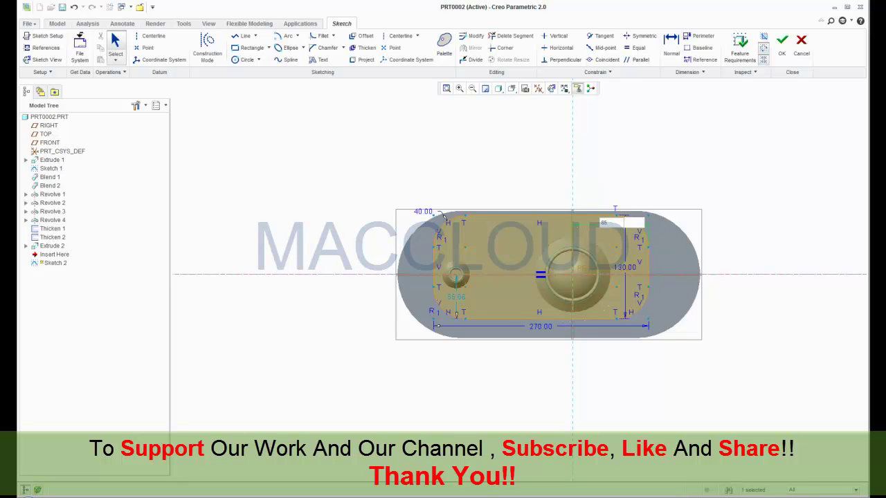
click(597, 246)
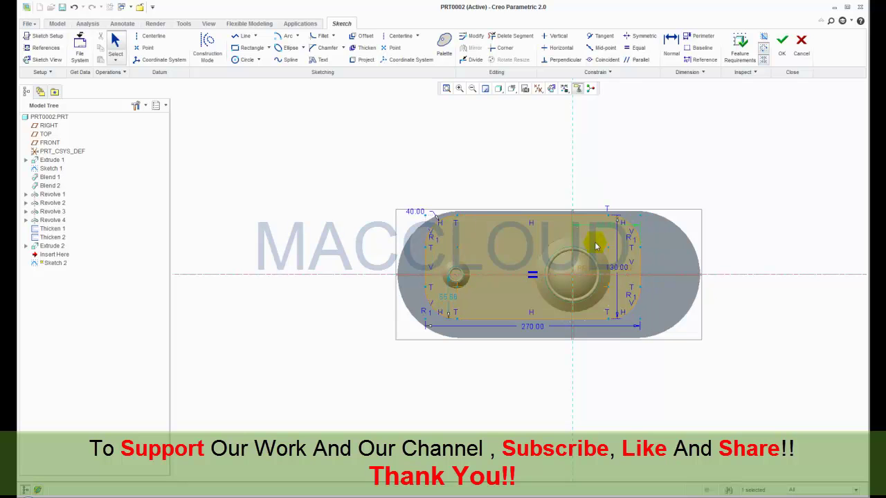
Step: Make the two left vertices symmetric about the vertical centerline
click(635, 41)
click(457, 218)
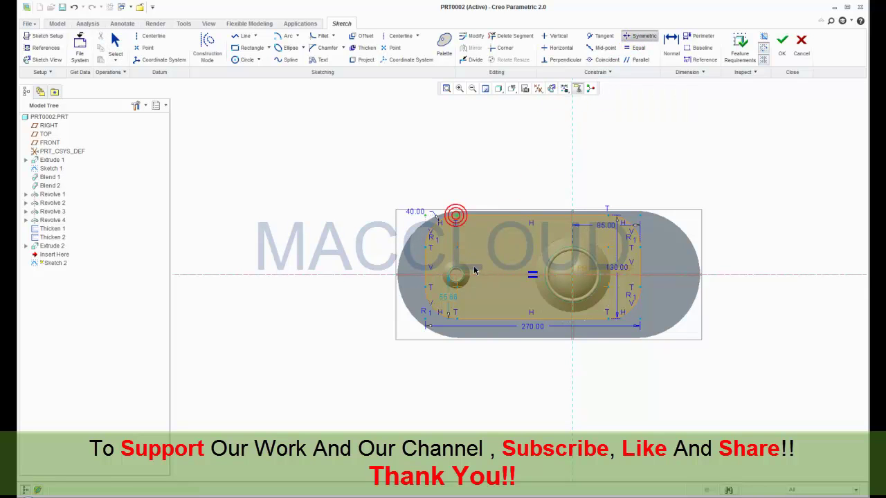
click(457, 321)
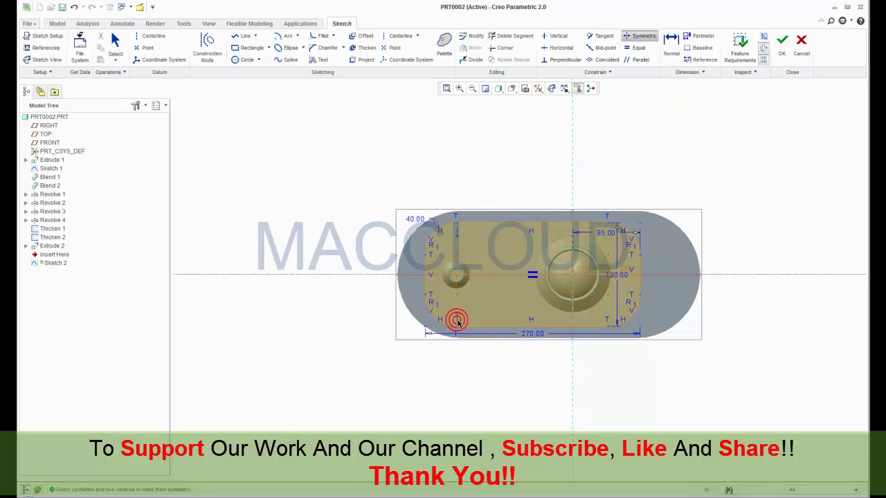
middle_click(527, 396)
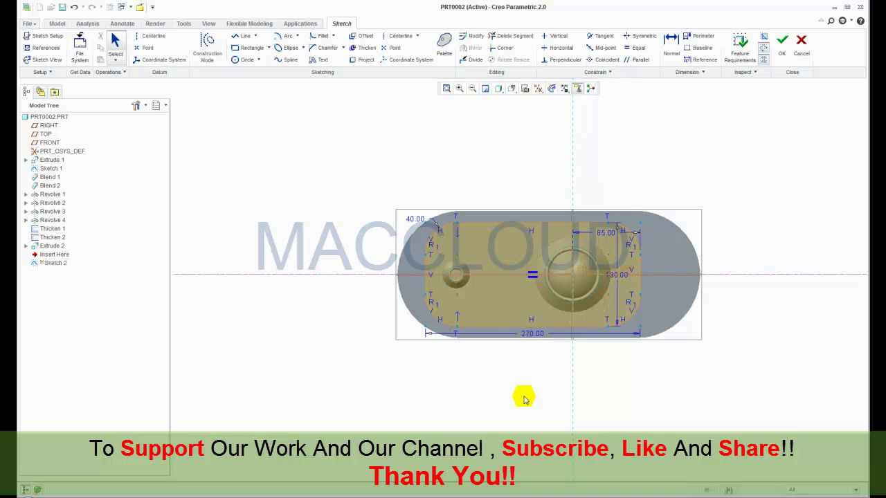
Step: Finish Sketch 2 and show the model in isometric view with datum planes displayed
click(780, 49)
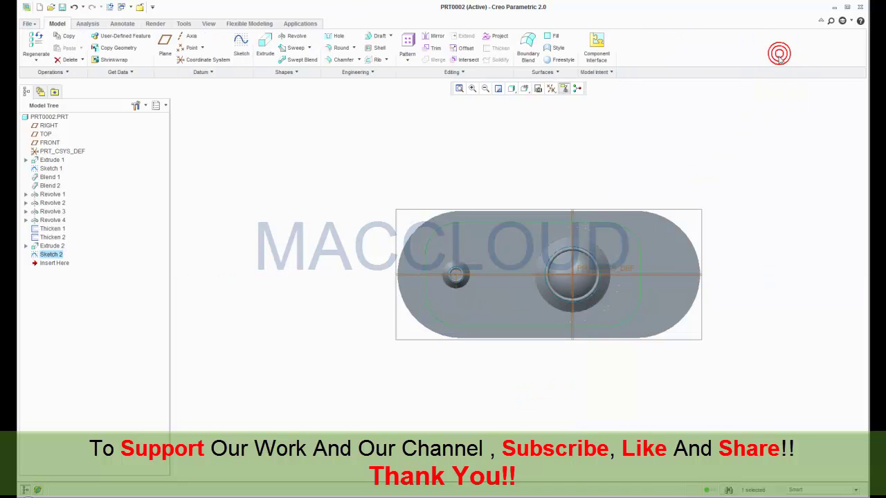
click(538, 90)
click(530, 101)
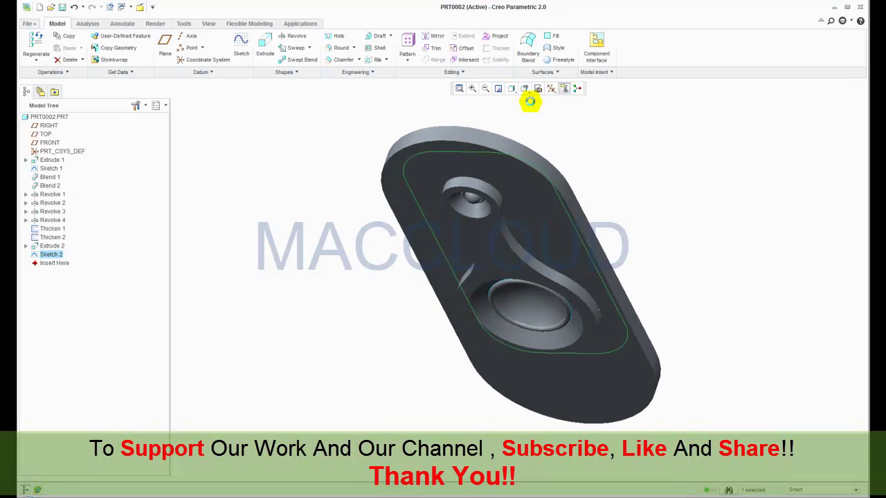
click(661, 168)
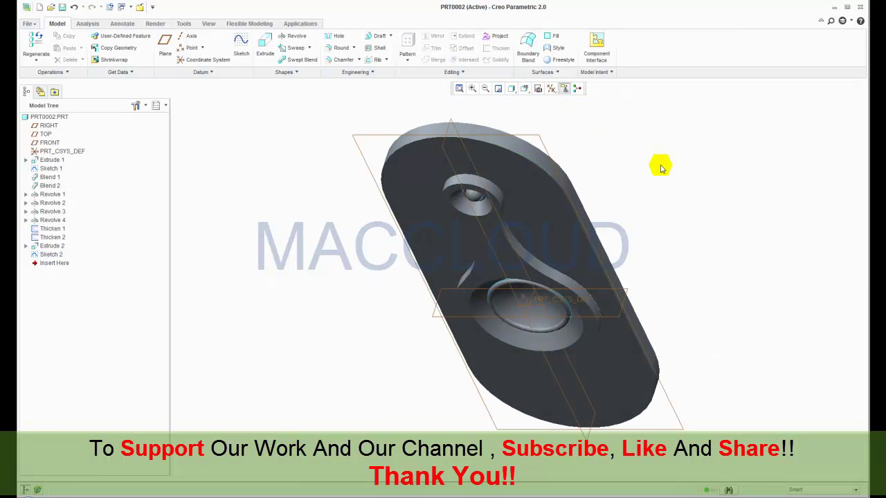
Step: Start a datum plane on FRONT with flipped direction and an 80 offset
click(168, 53)
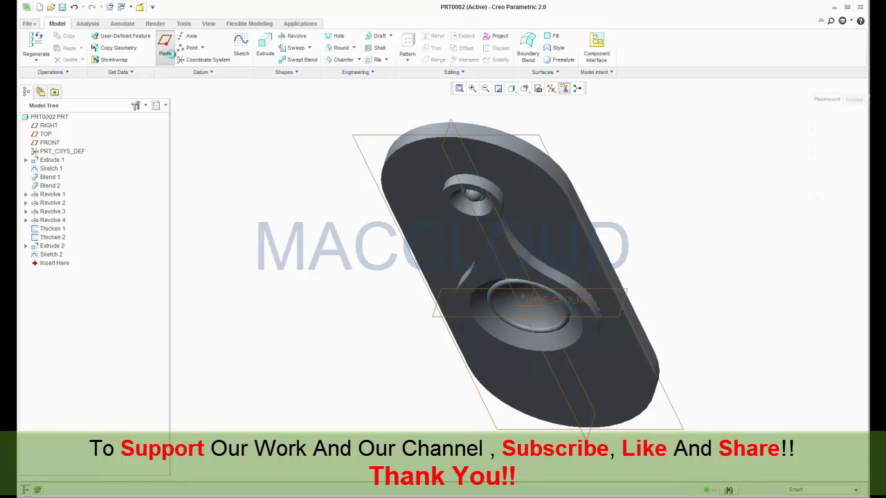
click(371, 133)
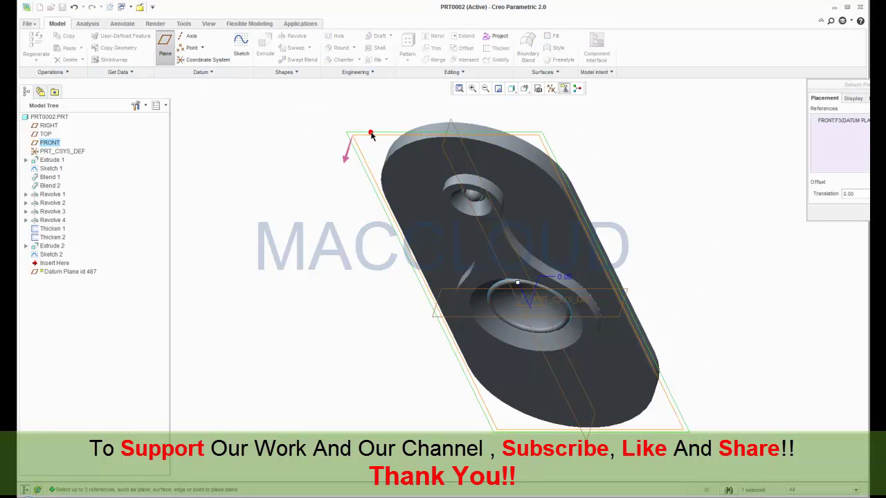
drag(812, 85, 753, 119)
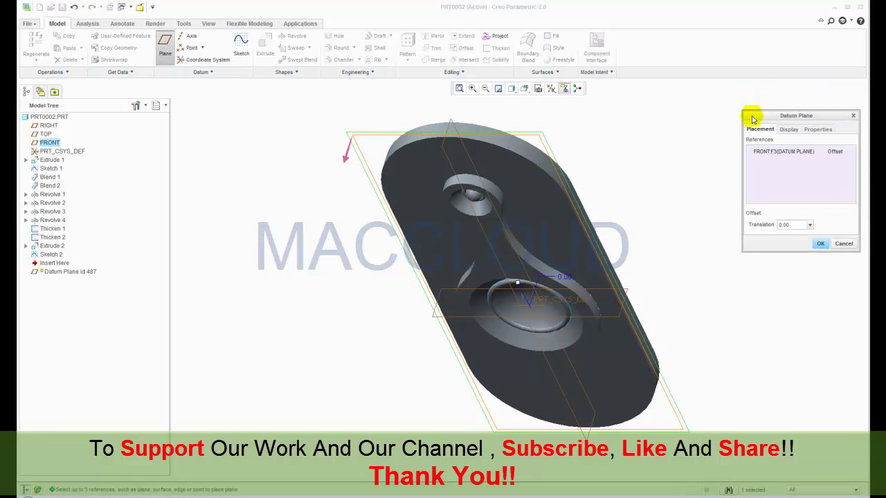
click(348, 149)
click(784, 225)
double_click(782, 225)
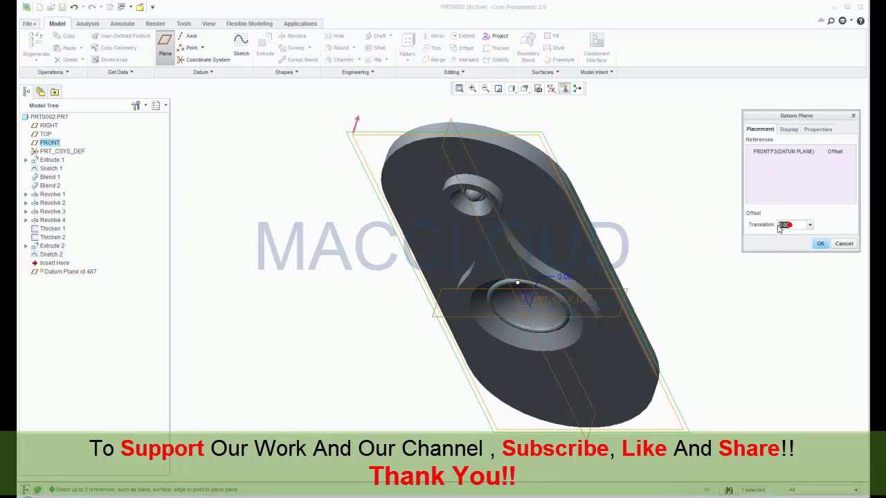
text(80)
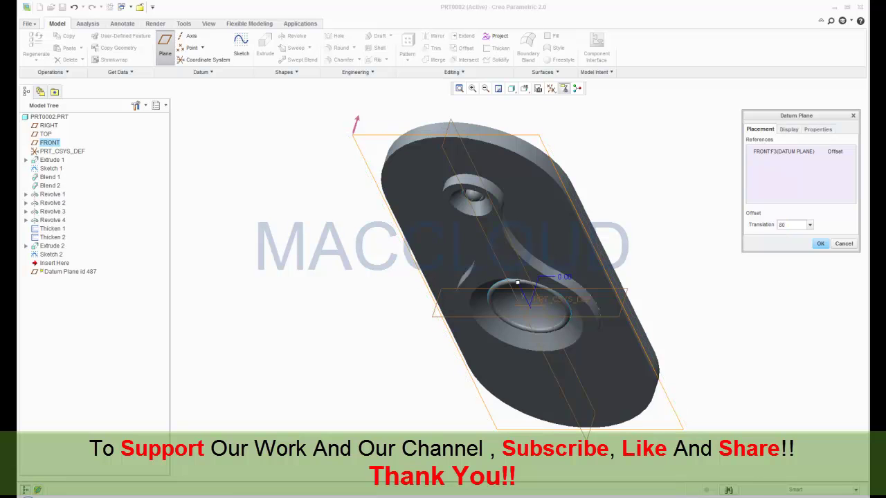
key(Return)
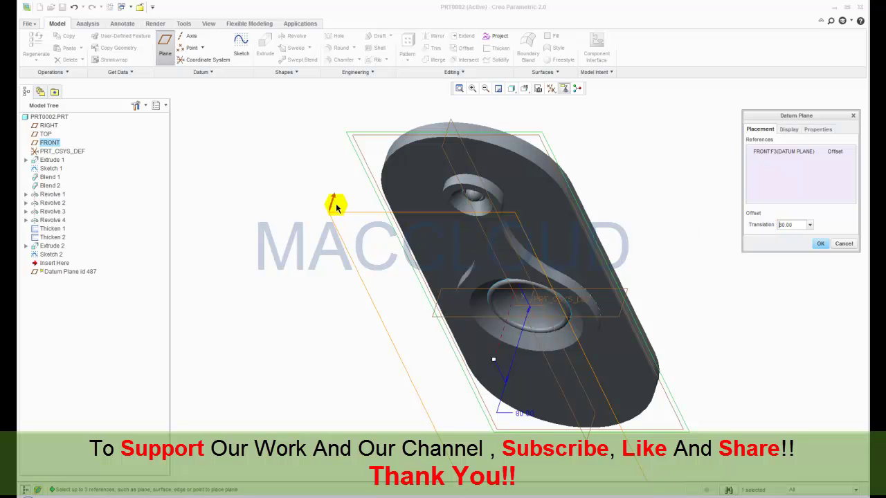
Step: Re-enter the 80 offset on the model and confirm DTM1
drag(496, 372, 607, 208)
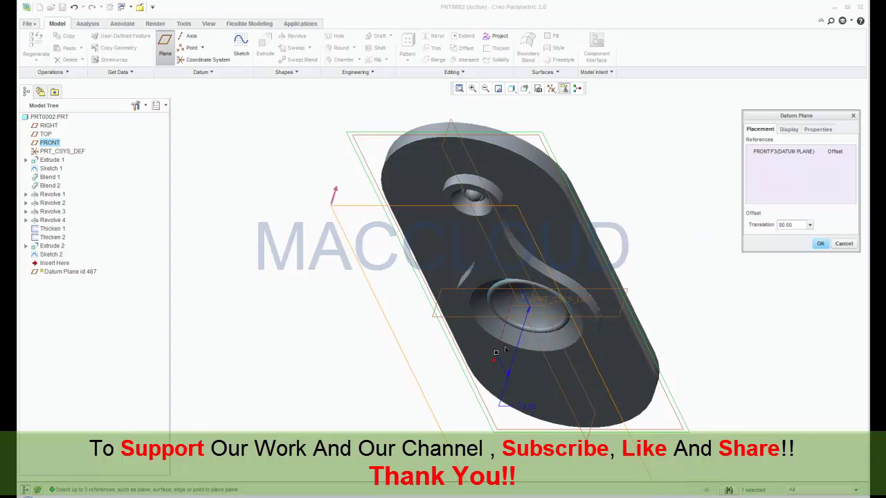
double_click(596, 180)
text(80)
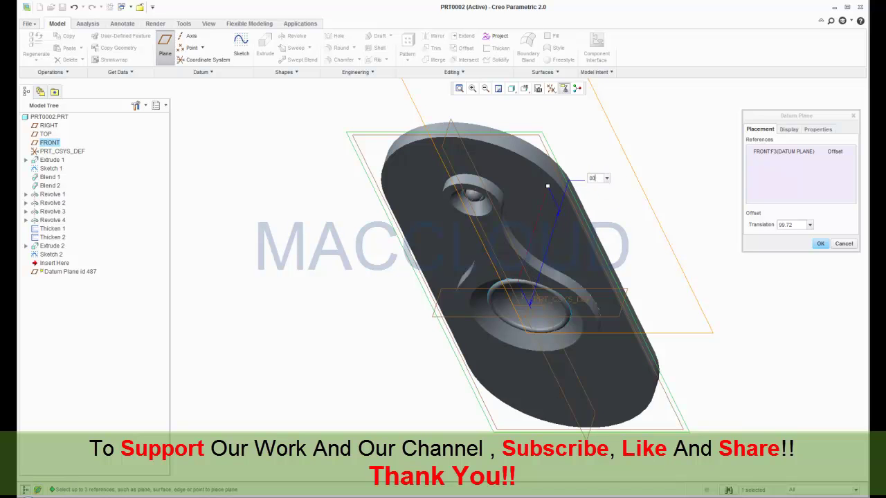
key(Return)
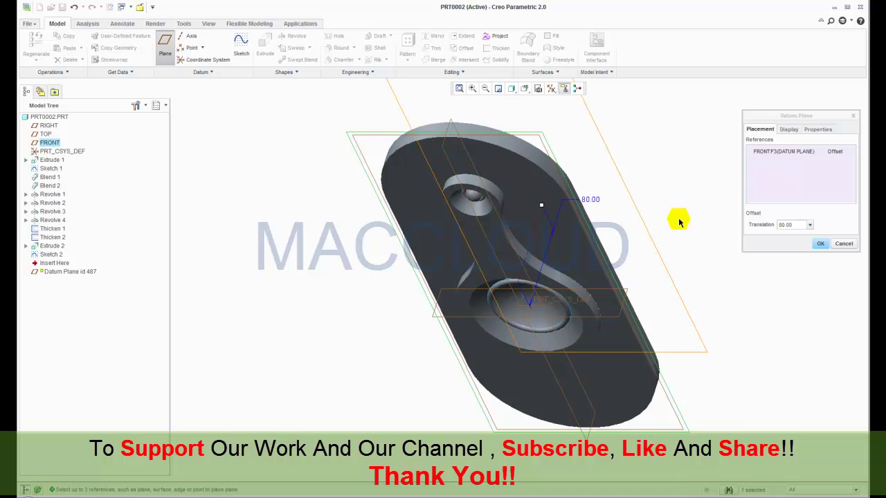
click(821, 245)
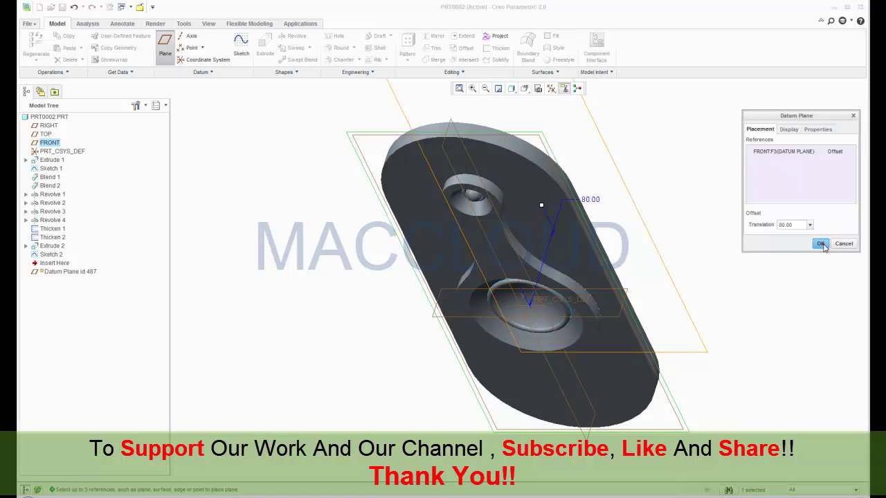
click(251, 204)
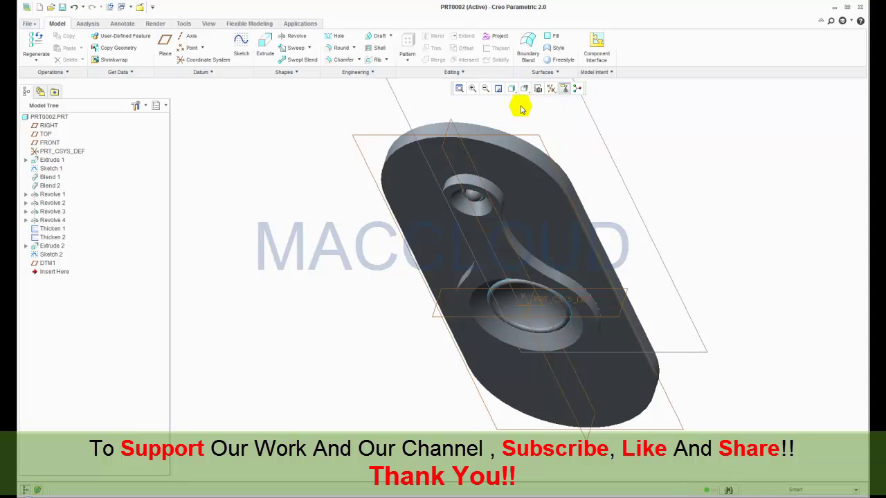
Step: Delete the existing DTM1 datum plane
click(47, 263)
right_click(47, 263)
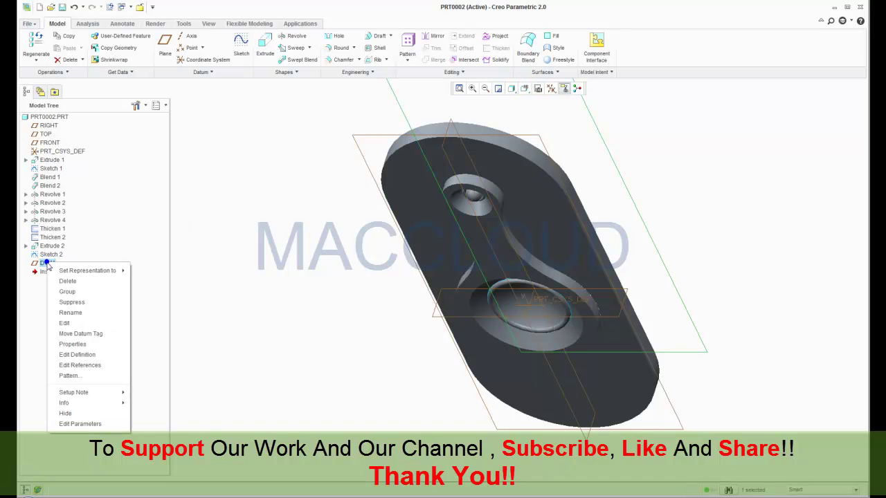
click(67, 283)
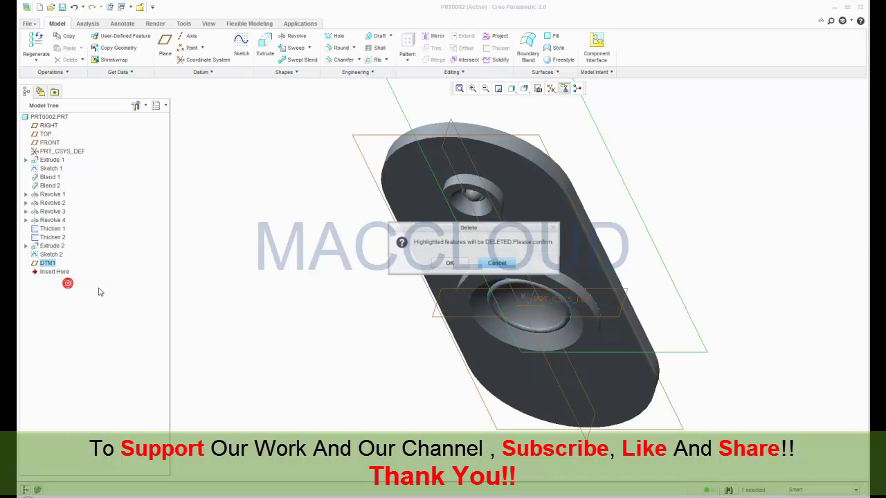
click(449, 265)
click(326, 293)
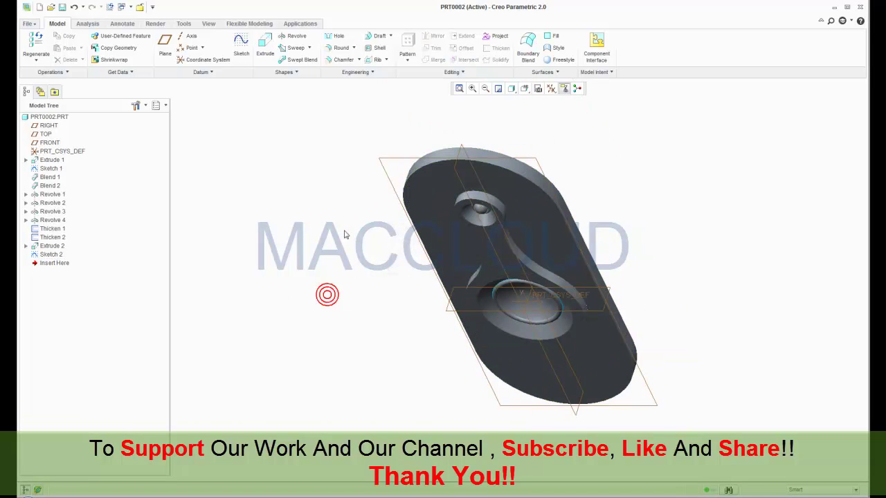
Step: Create a new DTM1 offset 80 from the body's flat top face, then restore the standard view
click(166, 46)
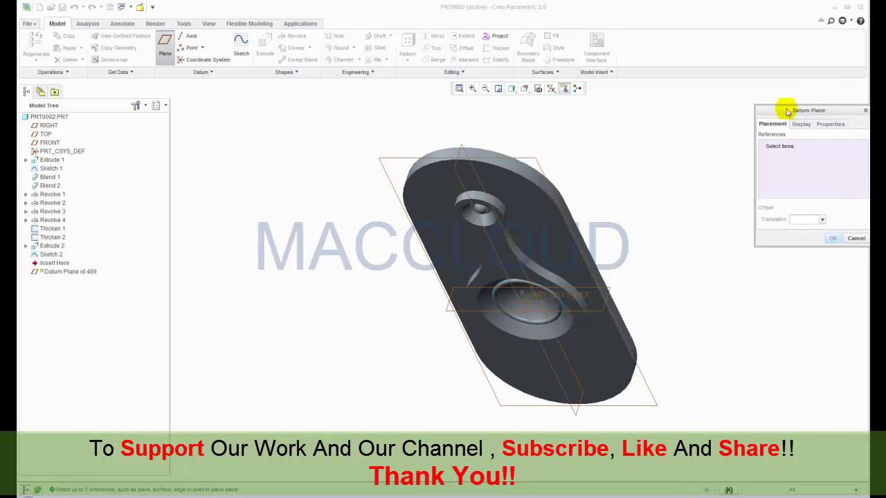
middle_drag(657, 194, 615, 222)
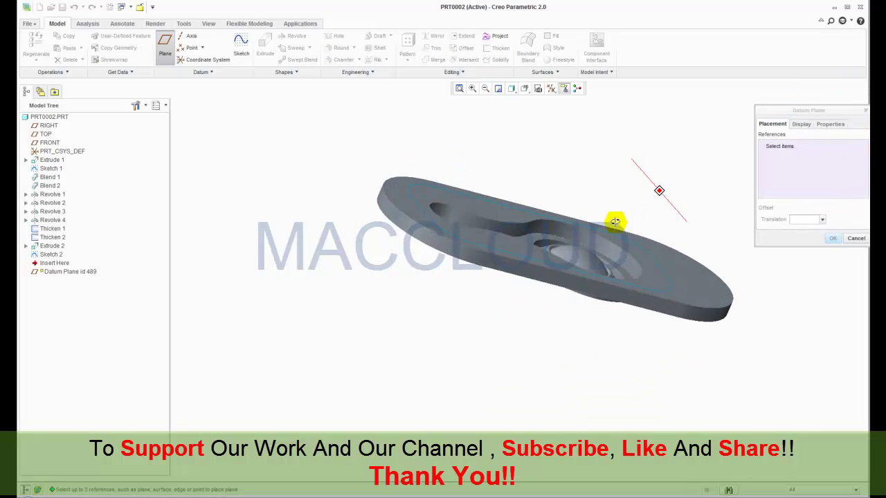
click(690, 292)
click(833, 238)
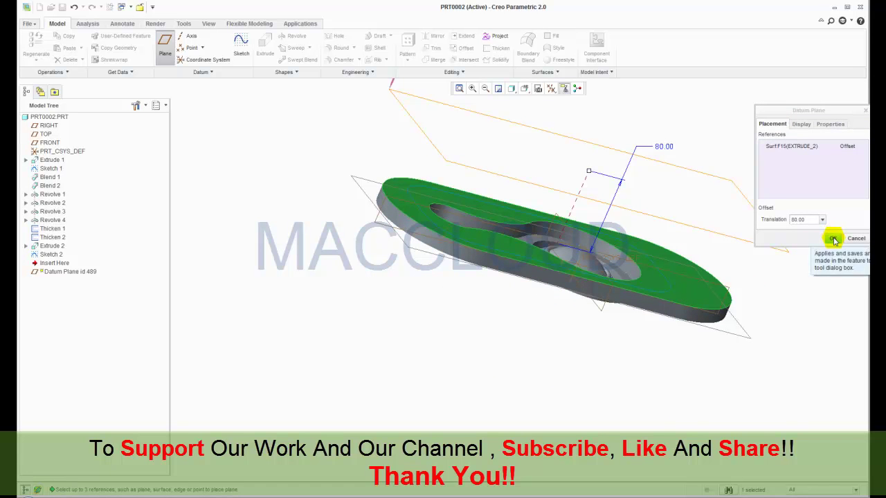
click(833, 238)
click(532, 88)
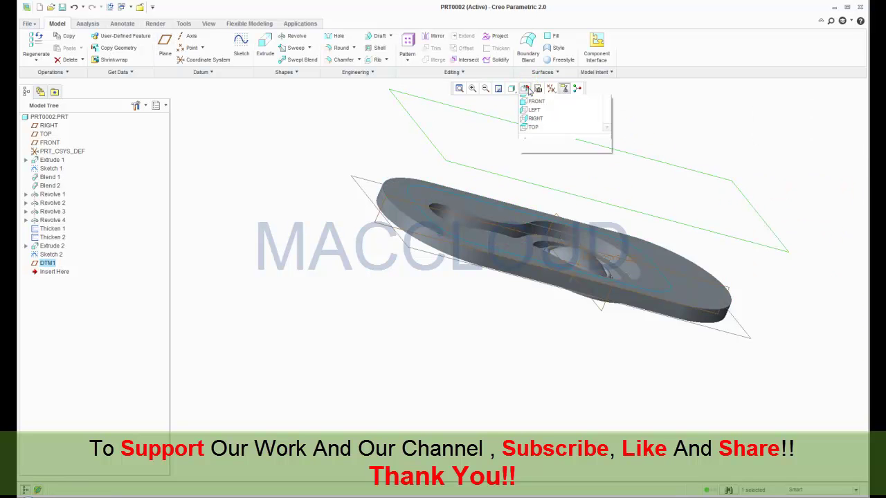
click(532, 101)
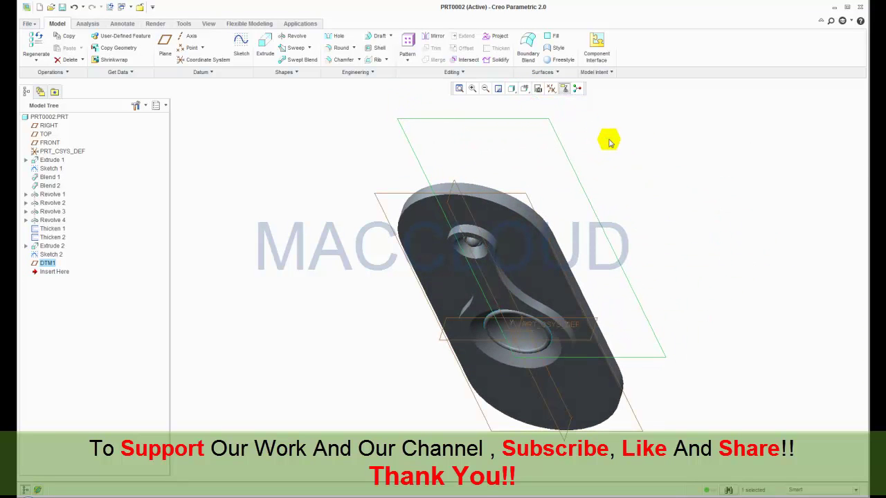
Step: Start a sketch on DTM1 and draw a rectangle spanning across the cone
click(240, 47)
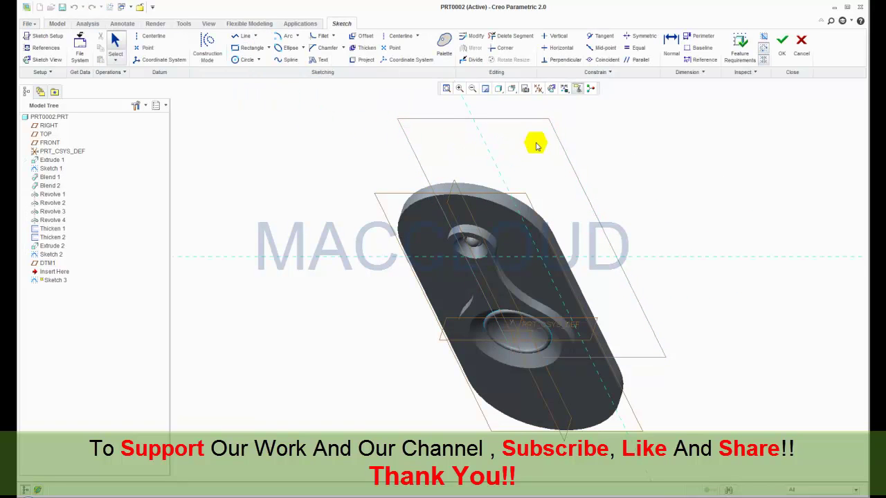
click(550, 89)
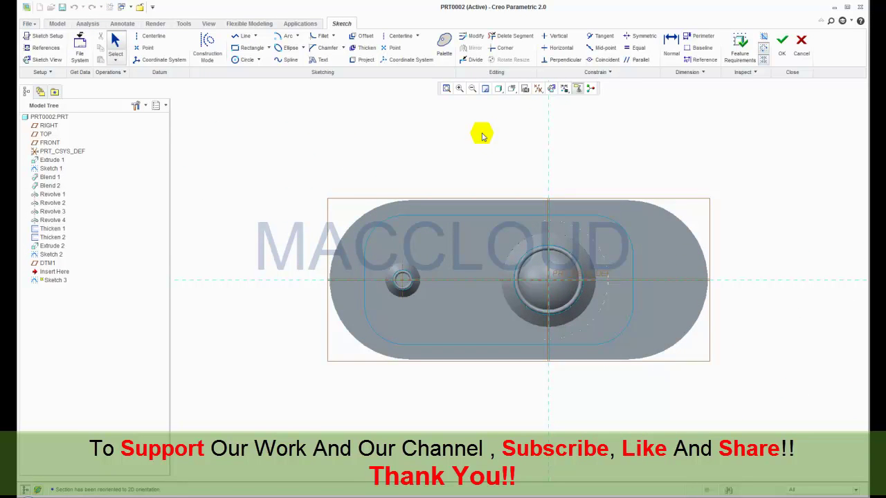
click(252, 47)
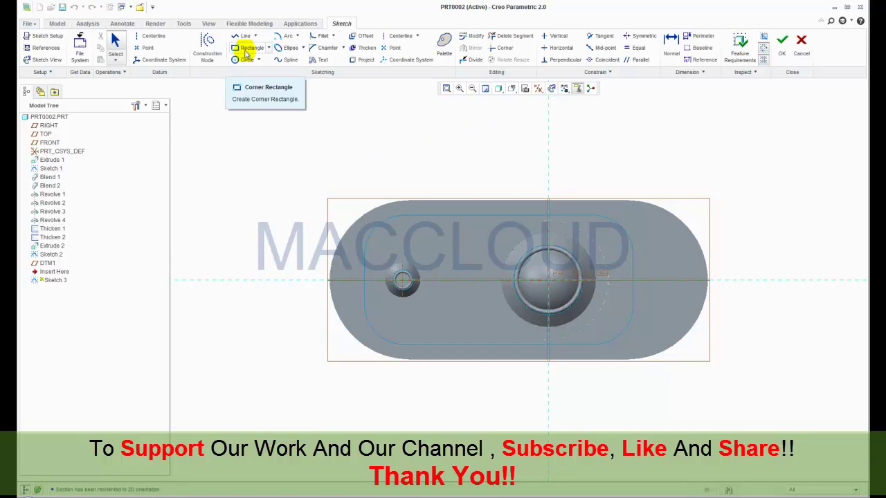
click(449, 306)
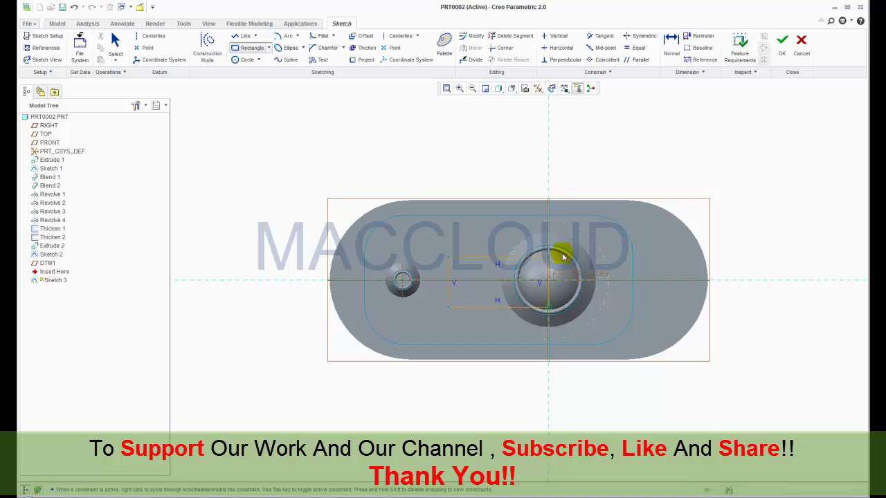
click(614, 246)
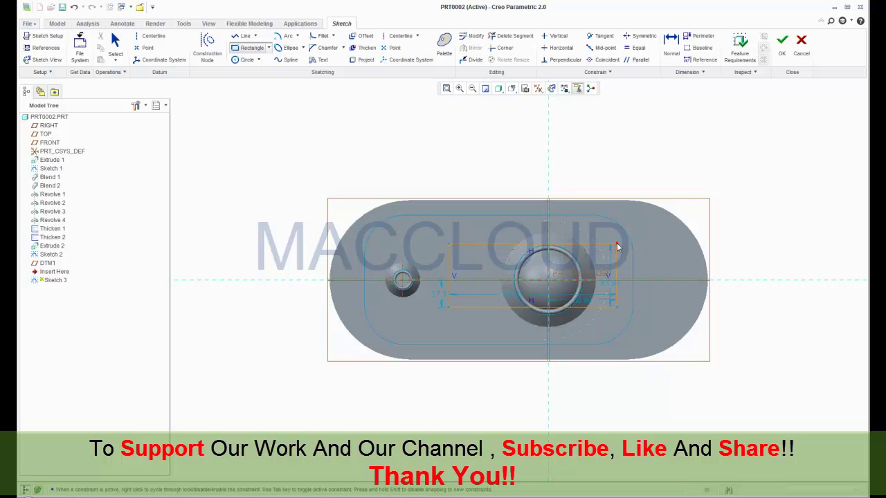
middle_click(670, 245)
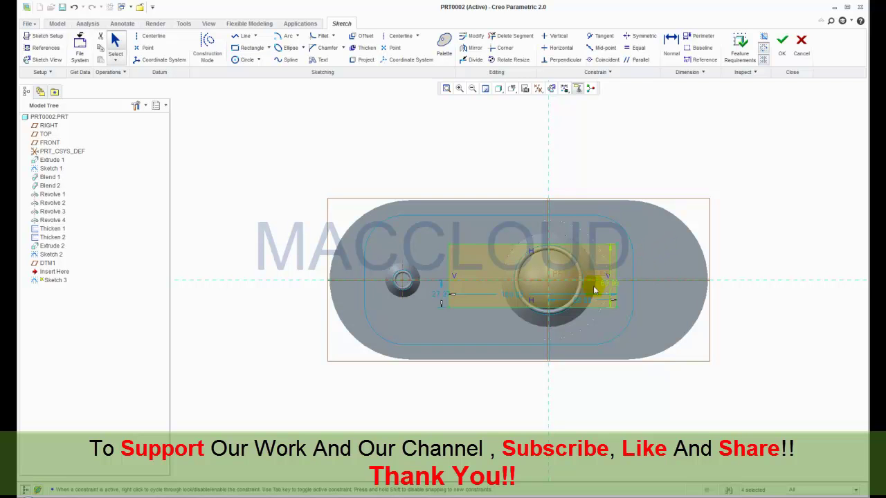
Step: Fillet all four rectangle corners and begin making the rounds equal
click(283, 36)
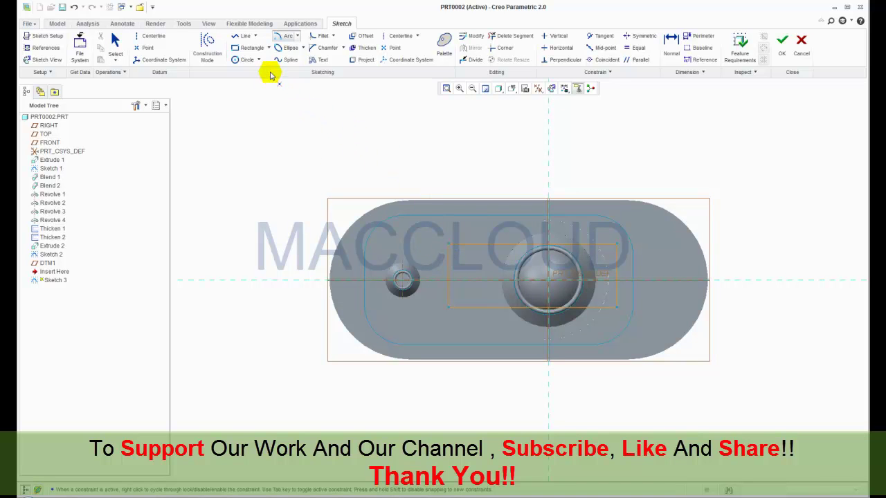
click(320, 36)
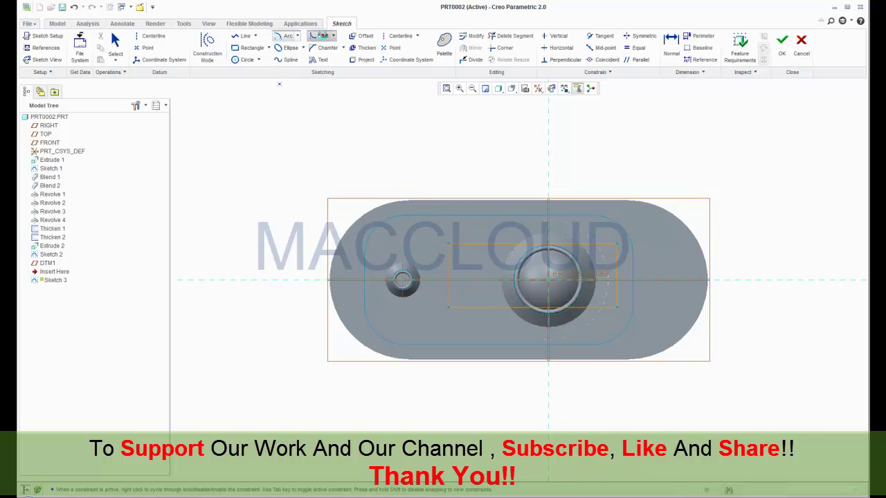
click(447, 258)
click(467, 249)
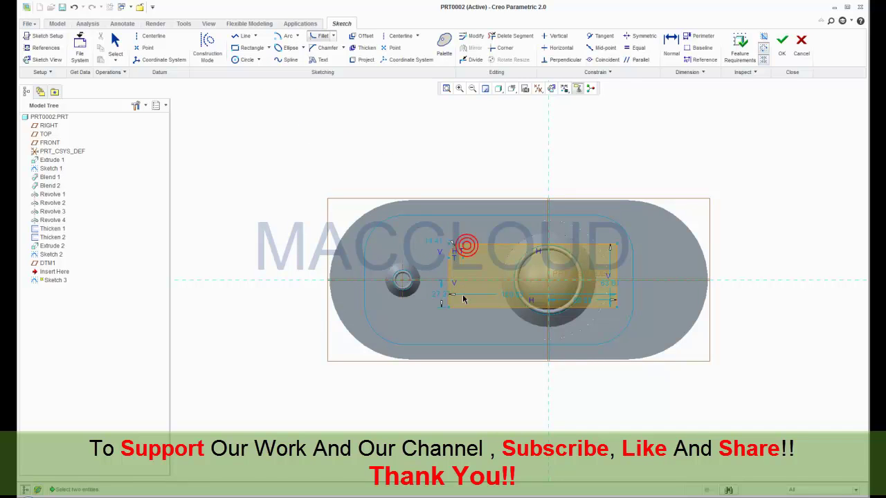
click(450, 299)
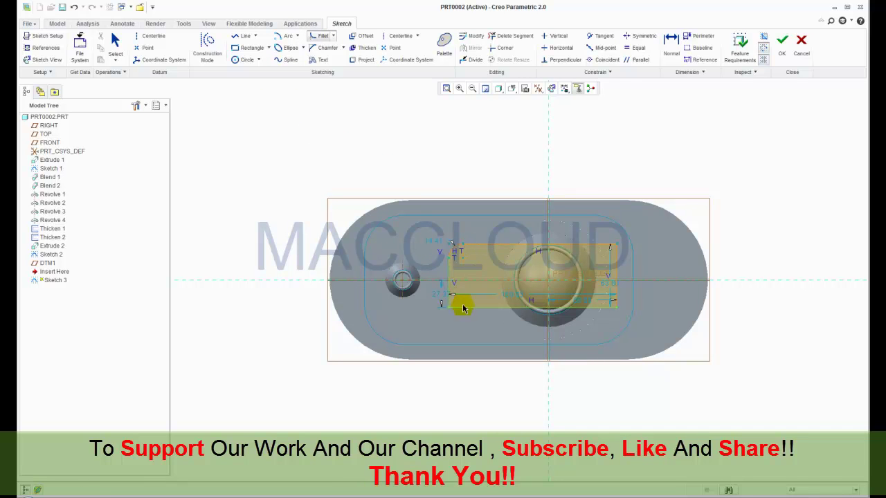
click(594, 256)
click(612, 254)
click(620, 298)
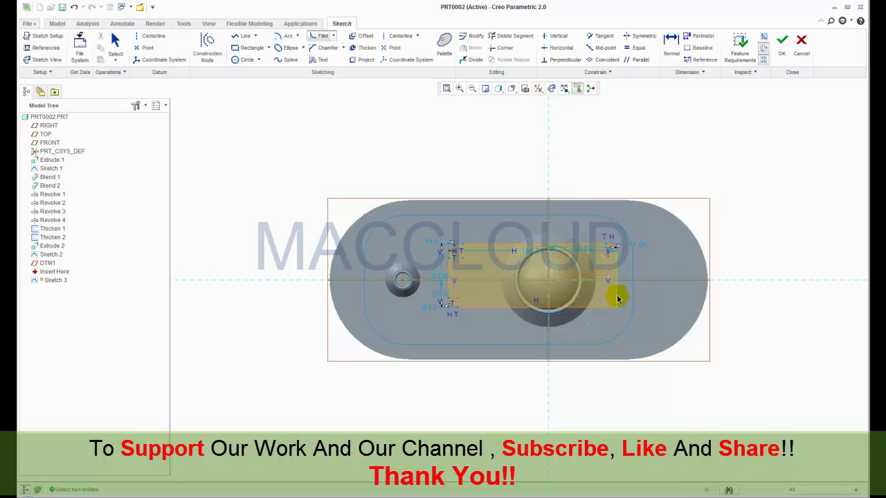
click(604, 309)
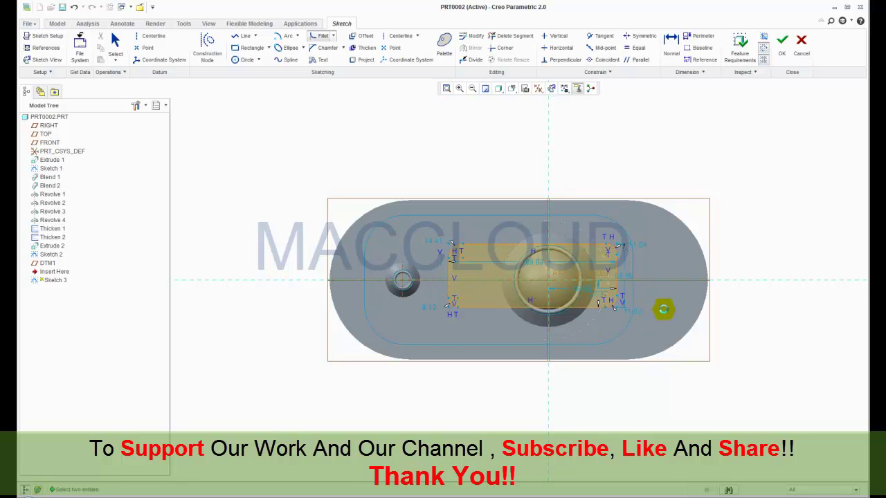
click(636, 48)
click(438, 230)
Step: Make all four corner rounds equal with a 20 radius
click(610, 250)
click(613, 306)
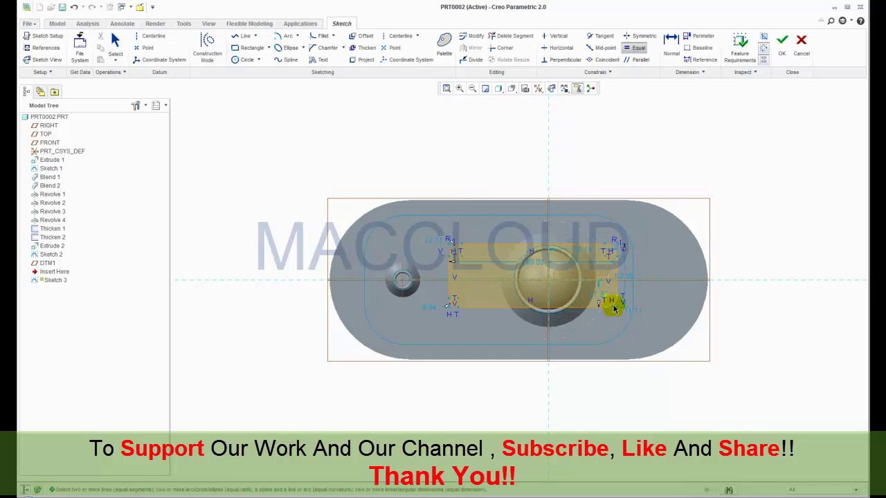
click(446, 305)
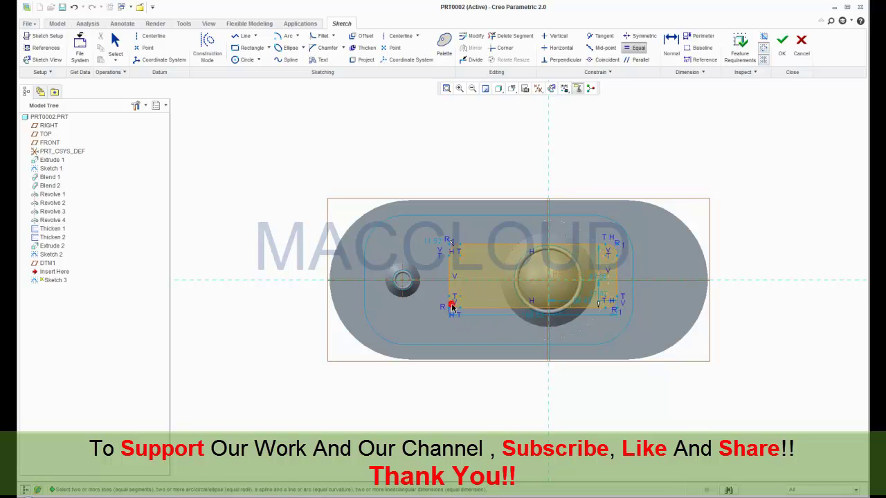
scroll(412, 242, up, 1)
middle_click(412, 242)
double_click(418, 240)
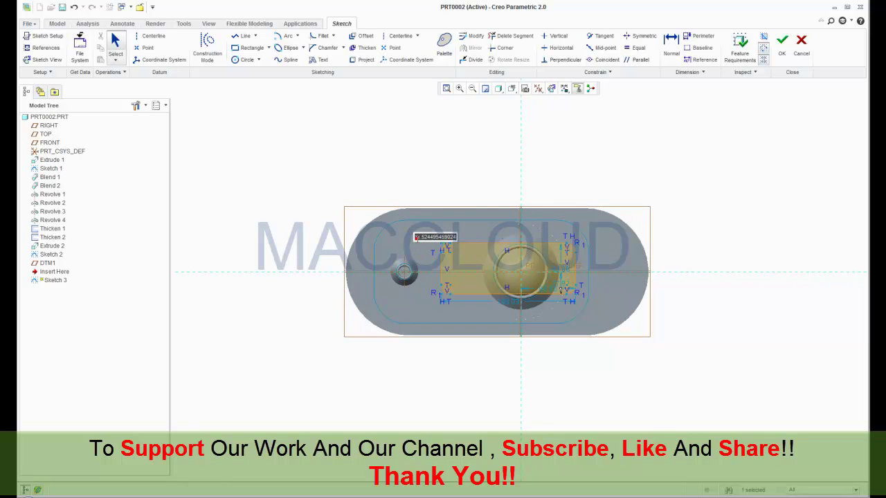
text(20)
key(Return)
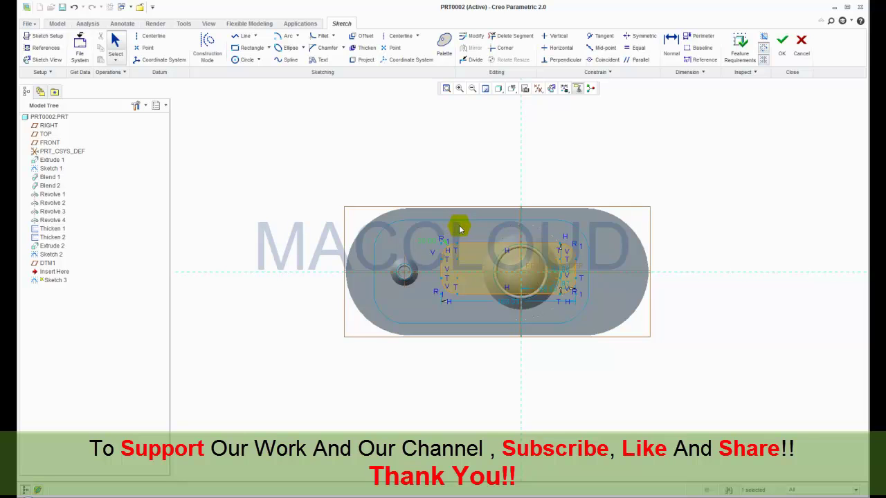
Step: Dimension the slot 200 long and 50 high, with a 70 offset near the cone
double_click(507, 305)
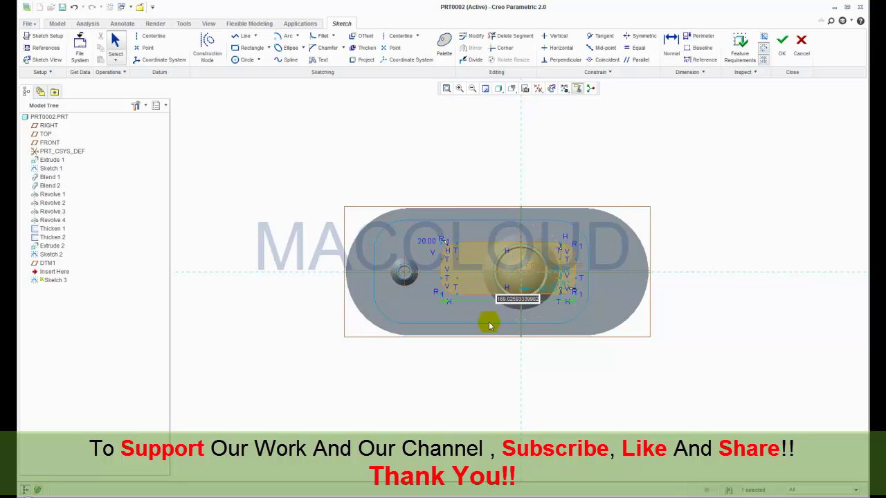
text(200)
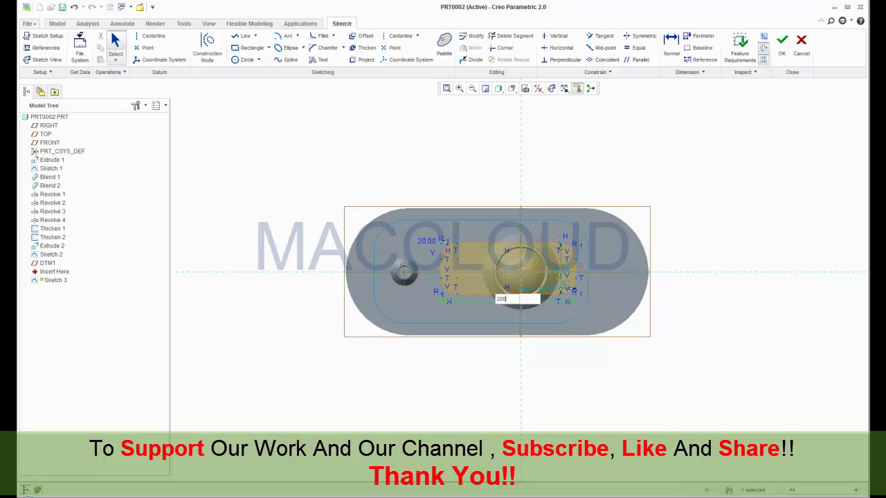
key(Return)
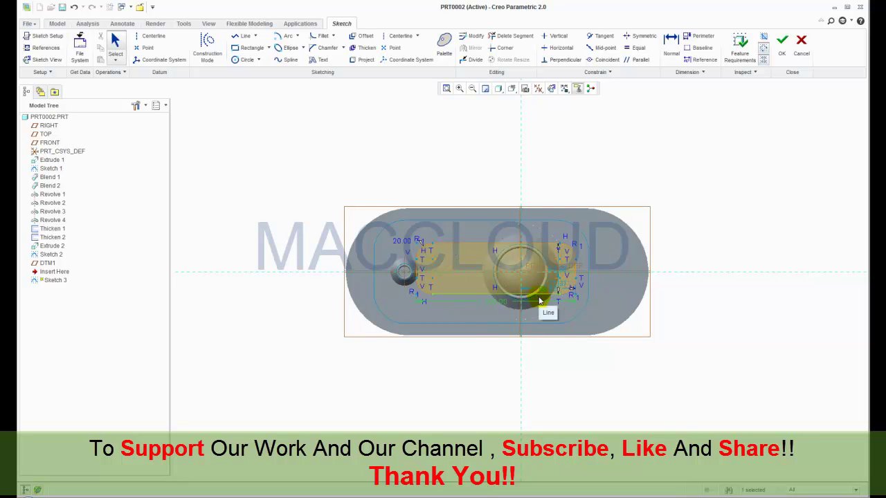
scroll(540, 300, down, 2)
click(547, 286)
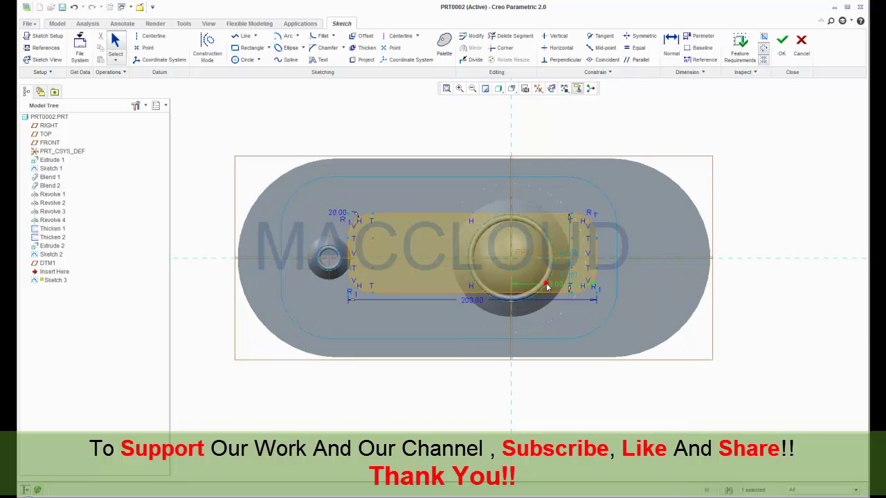
double_click(552, 287)
text(10)
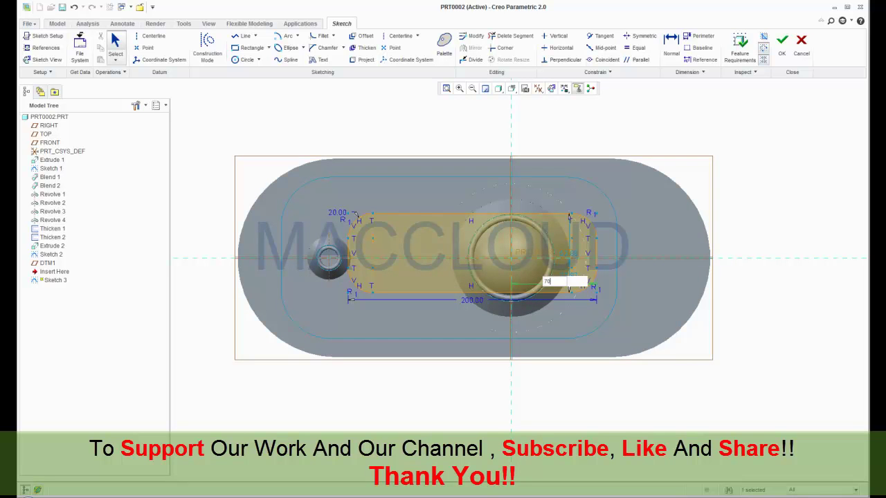
key(Return)
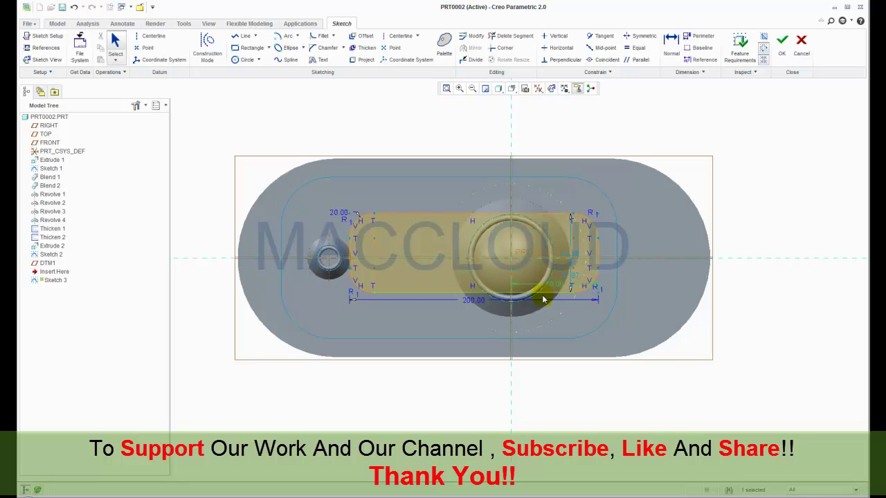
drag(569, 254, 628, 258)
double_click(629, 256)
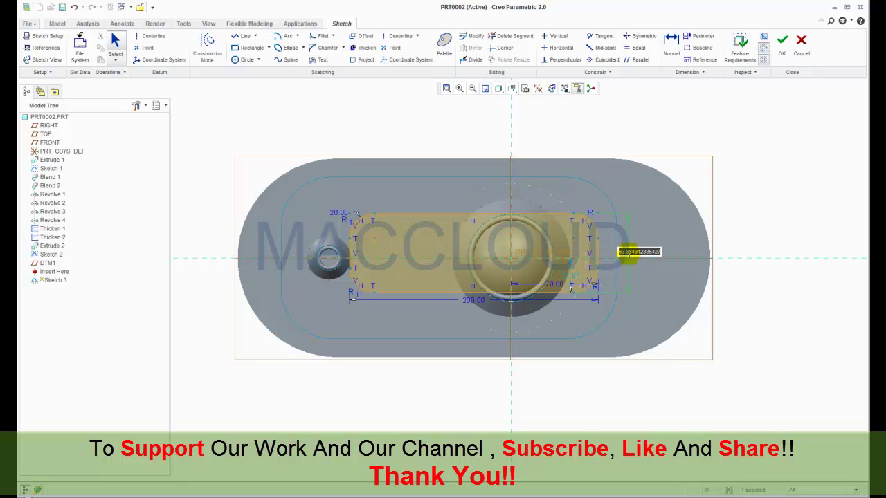
text(50)
key(Return)
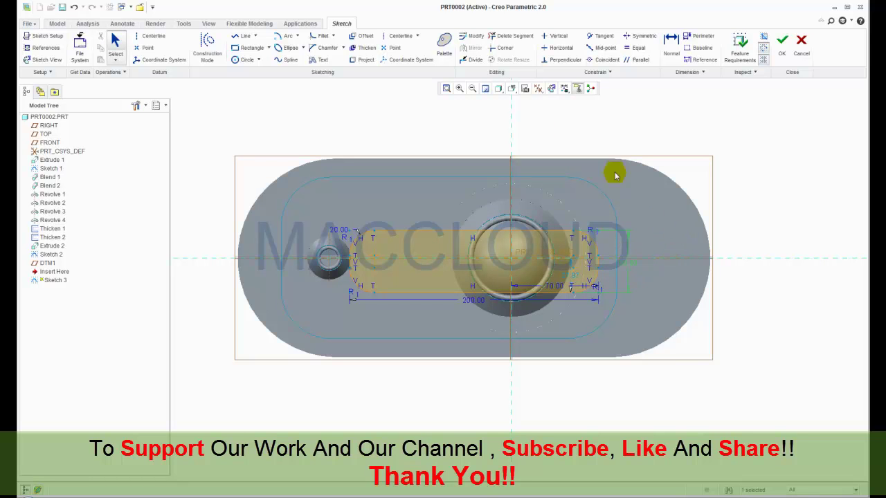
Step: Add a horizontal centerline, make the slot symmetric about it, and finish Sketch 3
click(403, 38)
click(394, 258)
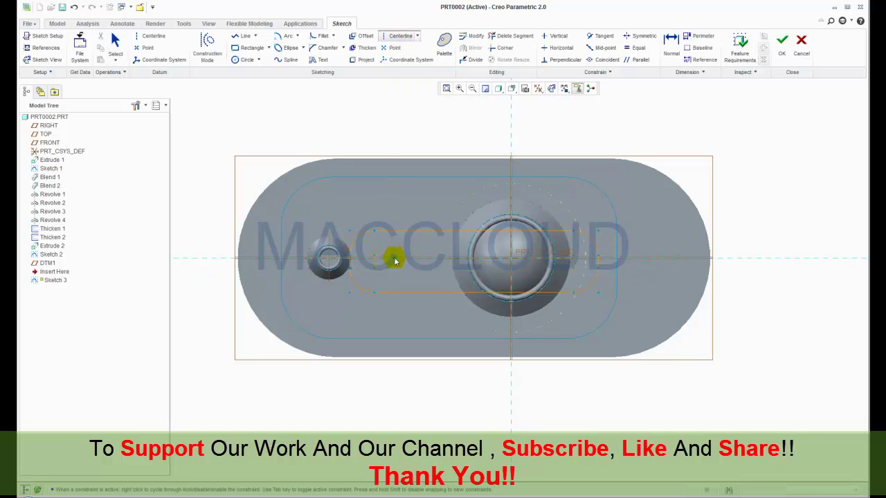
click(430, 257)
middle_click(421, 204)
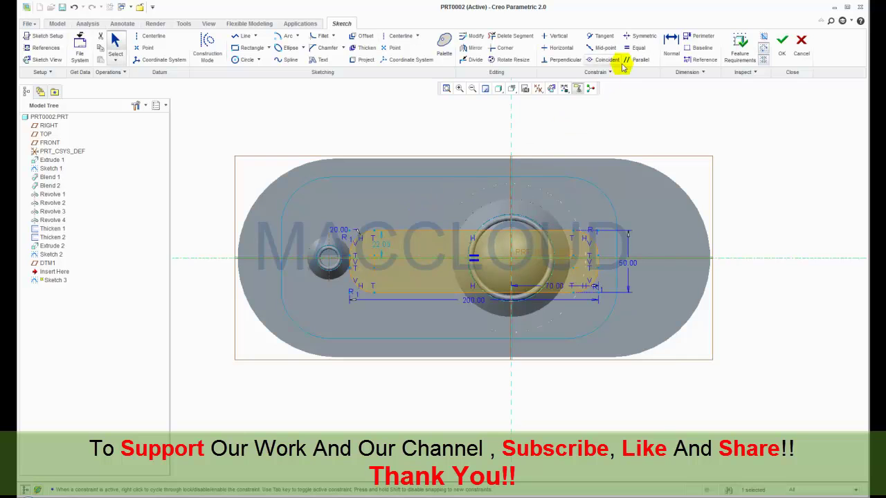
click(637, 36)
click(373, 232)
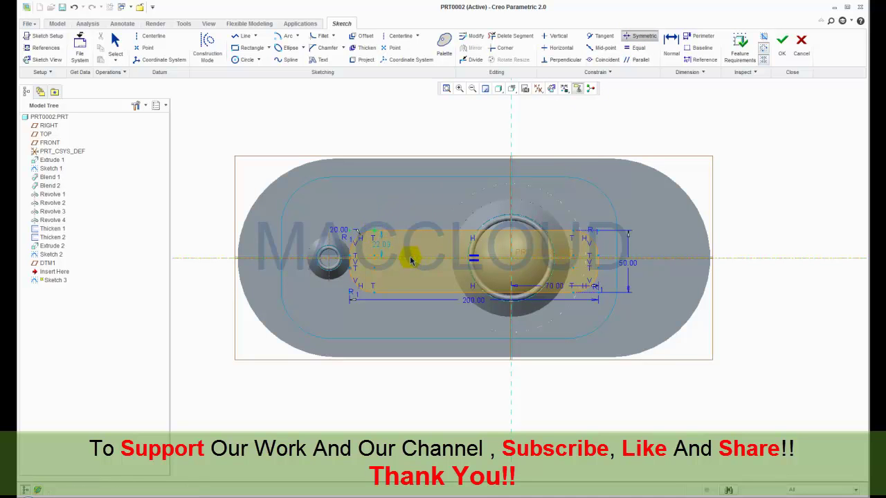
click(373, 290)
click(454, 335)
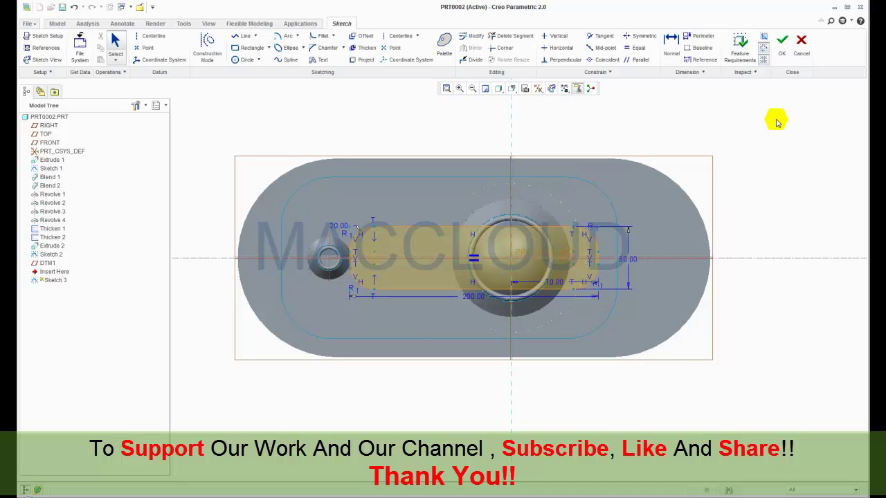
click(784, 52)
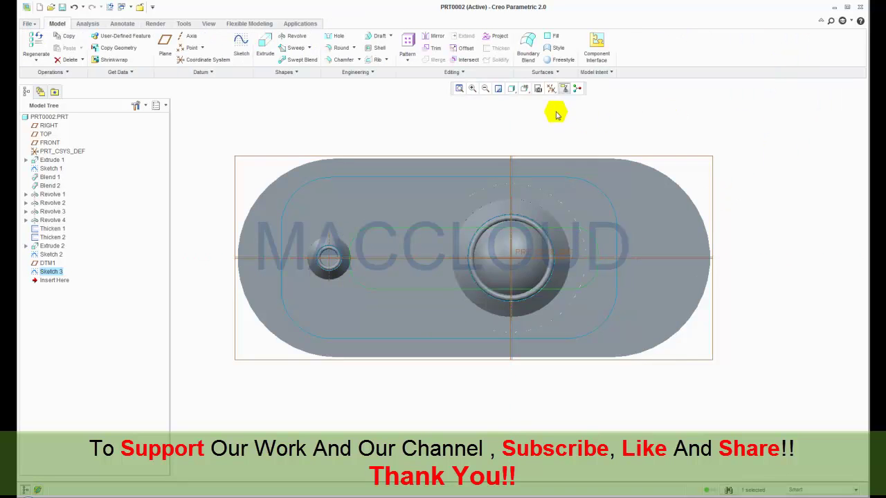
Step: Start a blend from selected sections, using the body's slot edge chain as Section 1
click(525, 90)
click(546, 103)
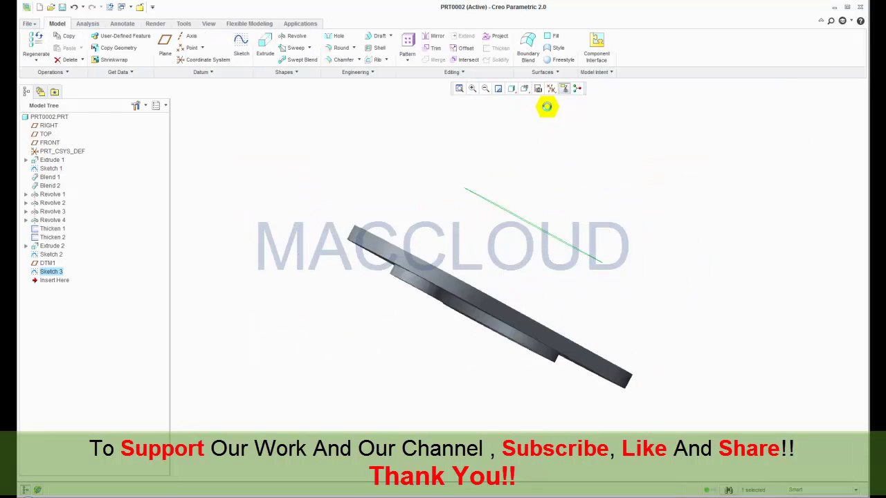
click(659, 172)
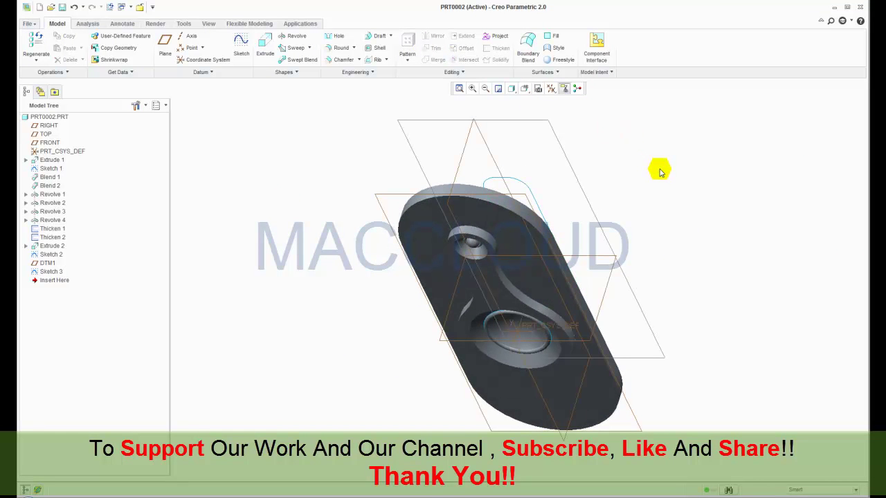
click(293, 73)
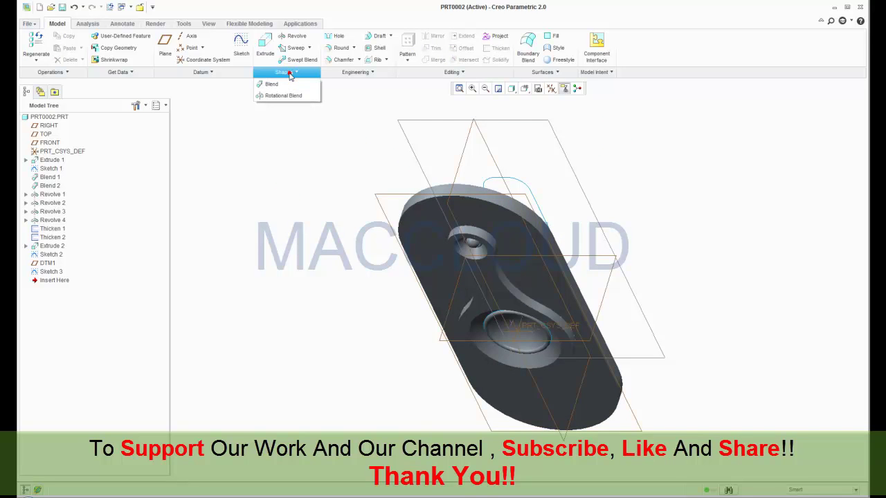
click(285, 83)
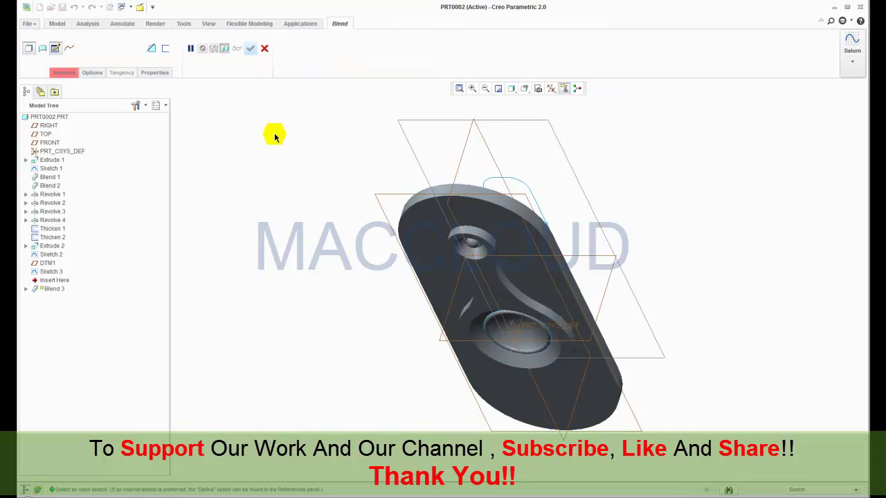
click(65, 73)
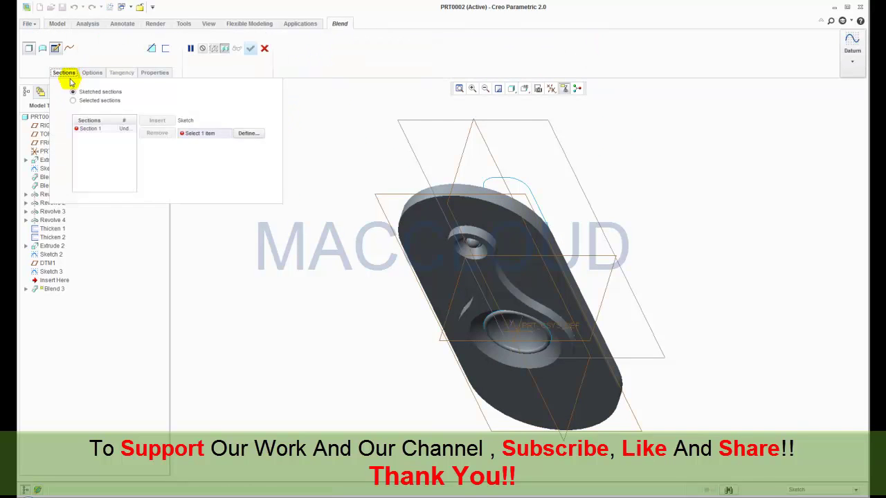
click(73, 101)
middle_drag(347, 289, 299, 327)
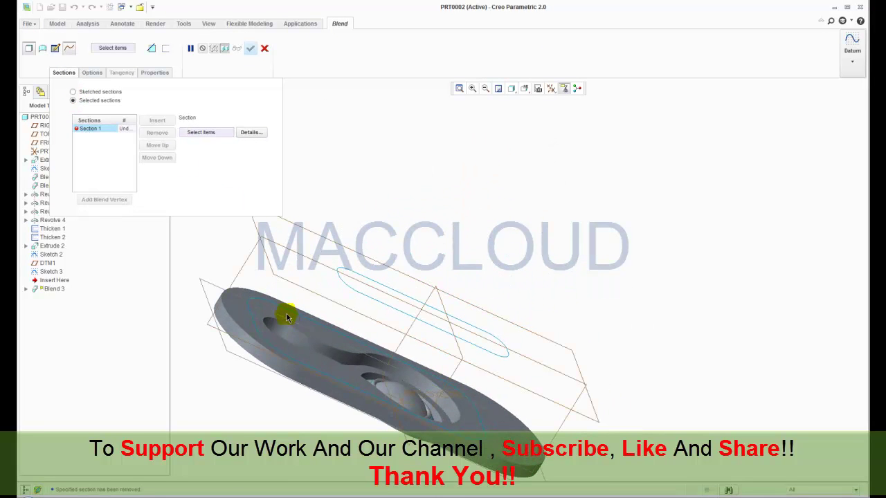
click(271, 349)
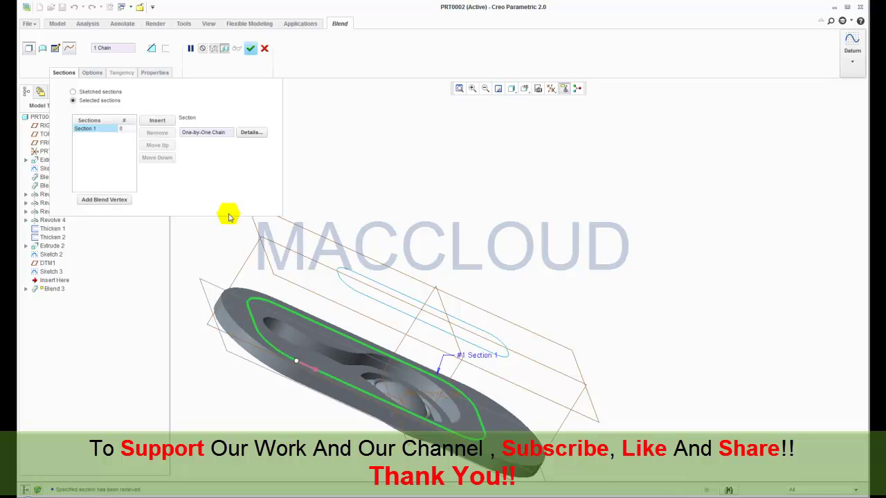
Step: Add Sketch 3 as Section 2, set start tangency to Normal, and complete Blend 3
click(158, 121)
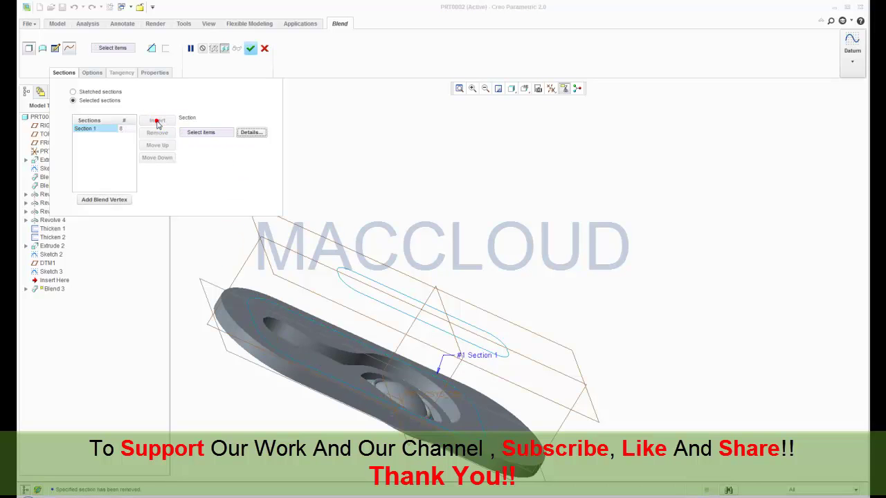
click(363, 296)
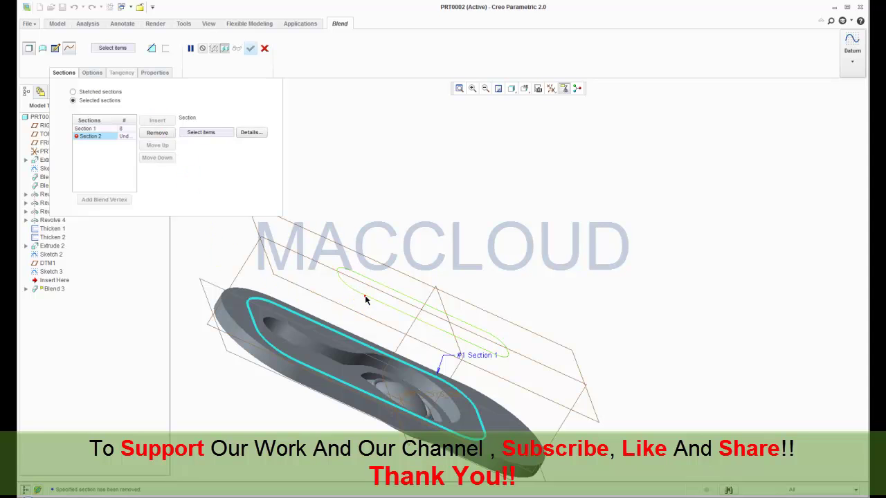
drag(366, 298, 392, 241)
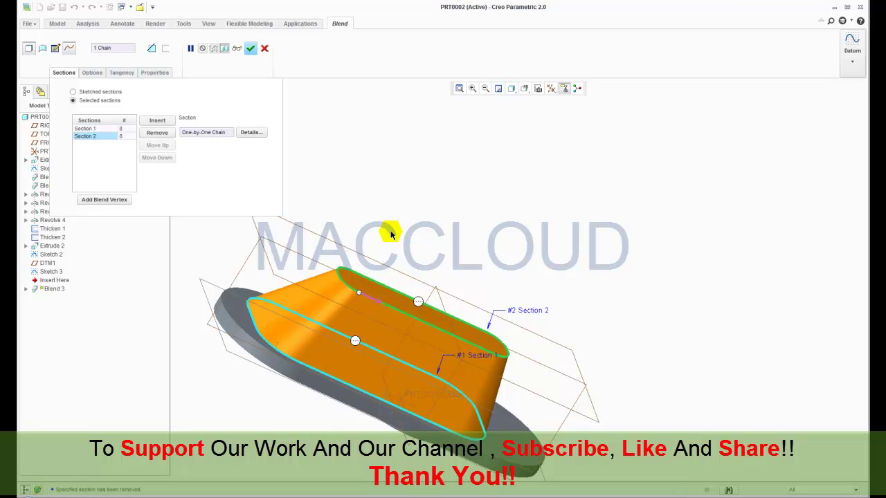
click(123, 72)
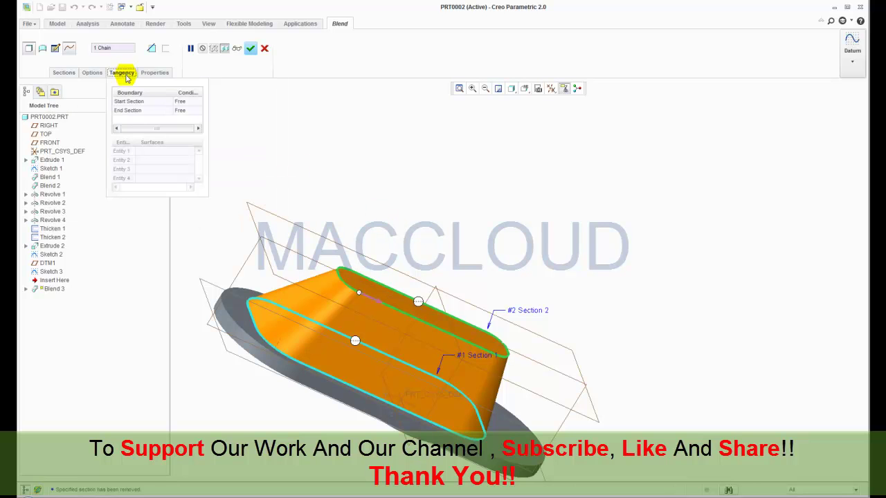
click(197, 102)
click(198, 103)
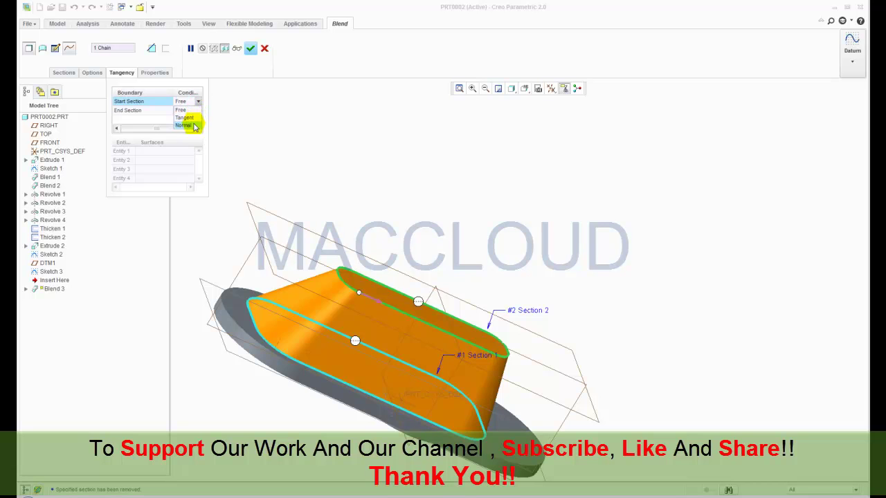
click(193, 125)
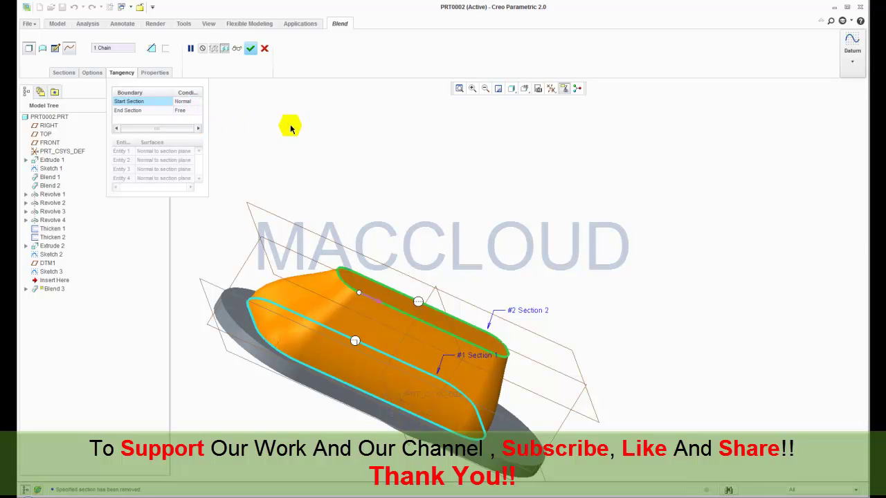
click(119, 73)
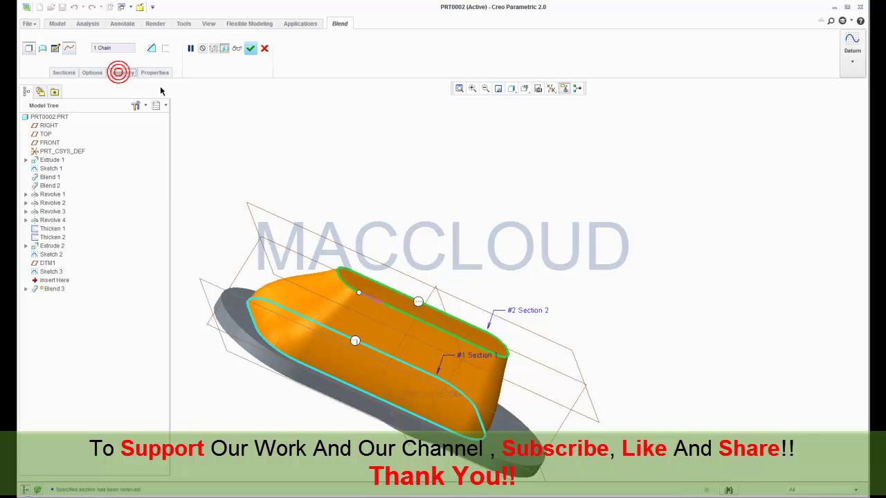
click(251, 48)
click(391, 172)
mouse_move(518, 211)
middle_down()
mouse_move(481, 258)
mouse_move(534, 221)
mouse_move(513, 241)
middle_up()
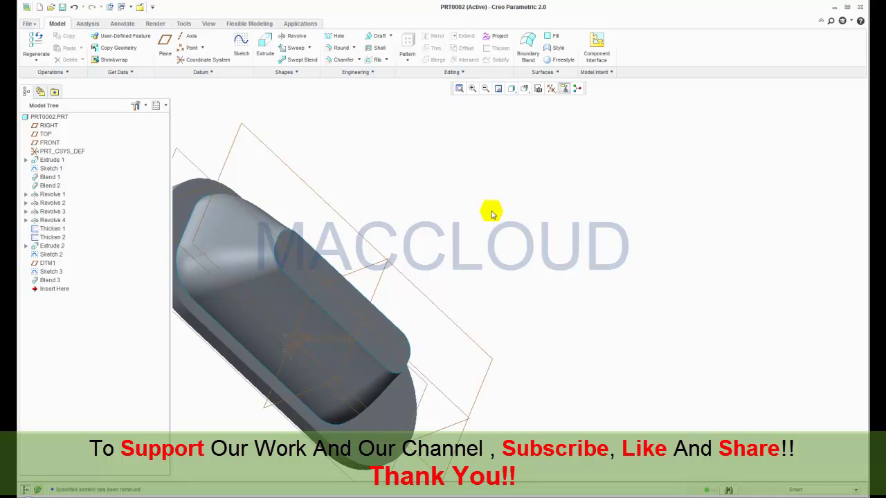
Step: Create a full round between Blend 3's two opposite side faces using a Blend 3 driving surface
click(335, 50)
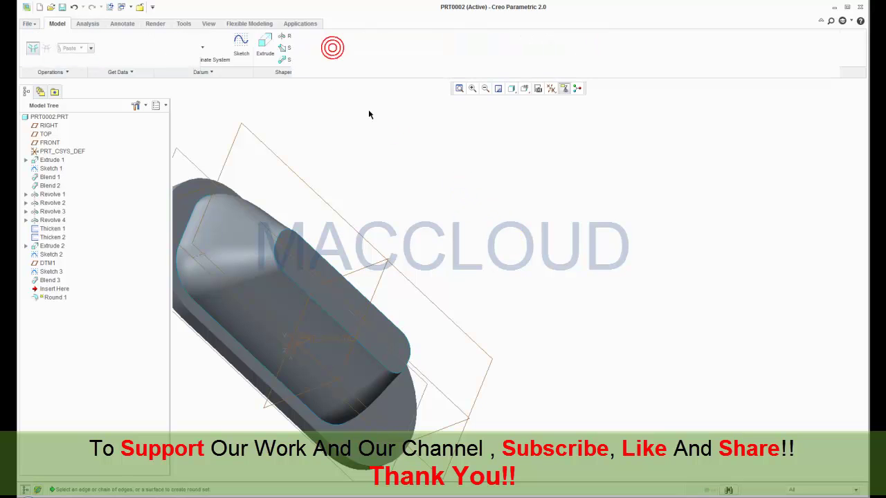
click(57, 75)
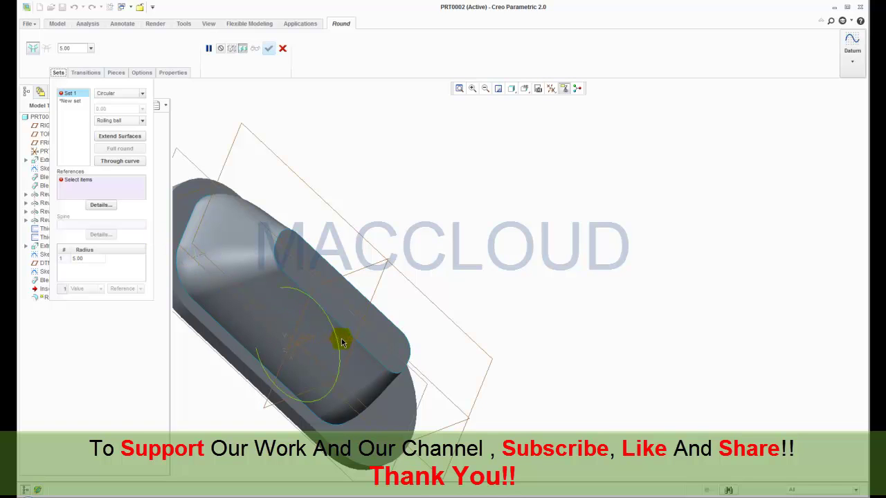
click(525, 89)
click(543, 154)
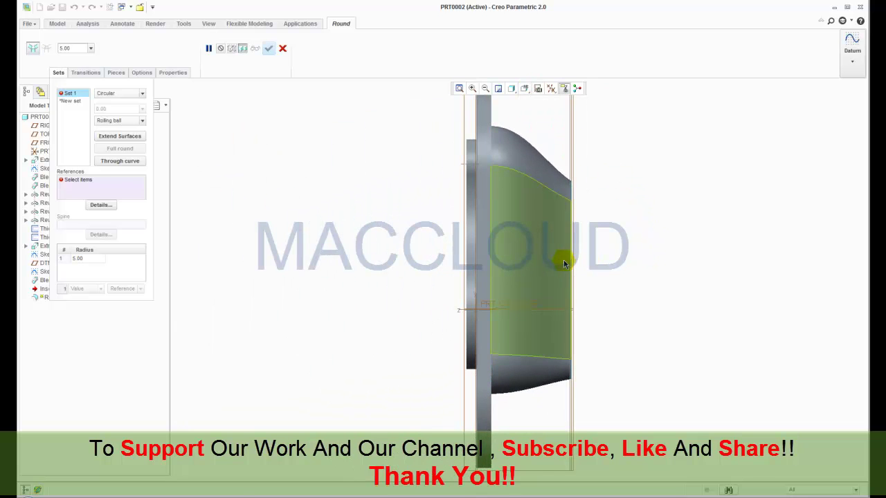
click(561, 263)
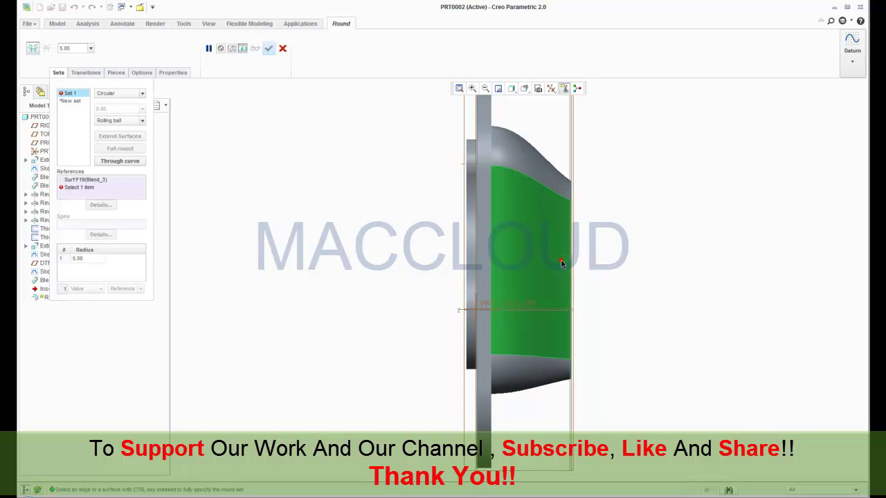
click(524, 88)
click(534, 145)
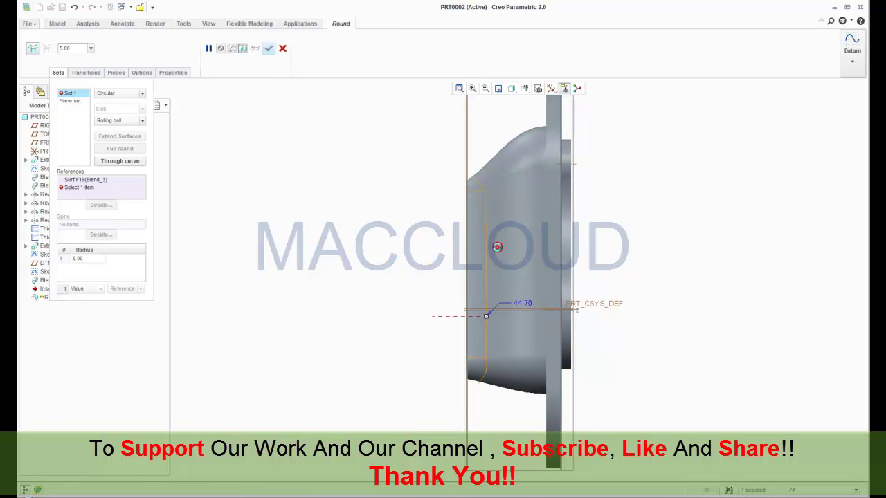
ctrl+click(499, 248)
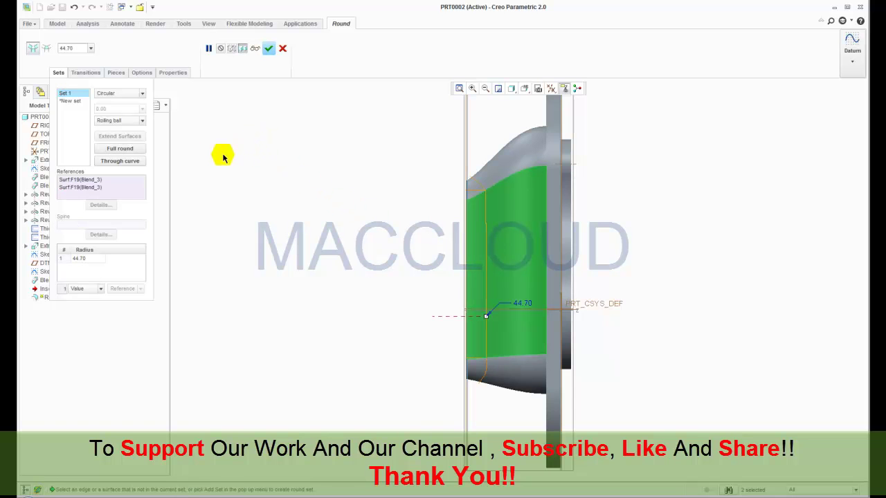
click(131, 148)
mouse_move(278, 202)
middle_down()
mouse_move(306, 203)
mouse_move(312, 215)
middle_up()
click(325, 238)
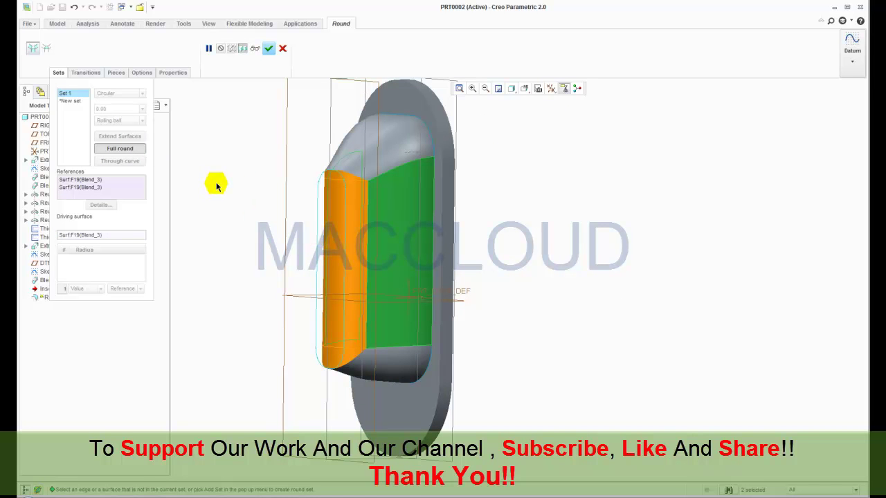
click(269, 49)
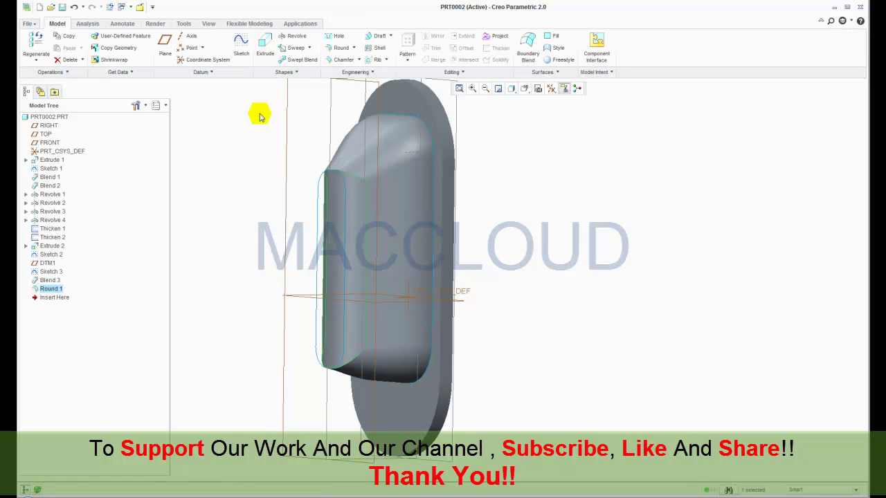
Step: Round both end edges of the raised blend with a 20.00 radius
click(540, 173)
click(524, 89)
click(535, 104)
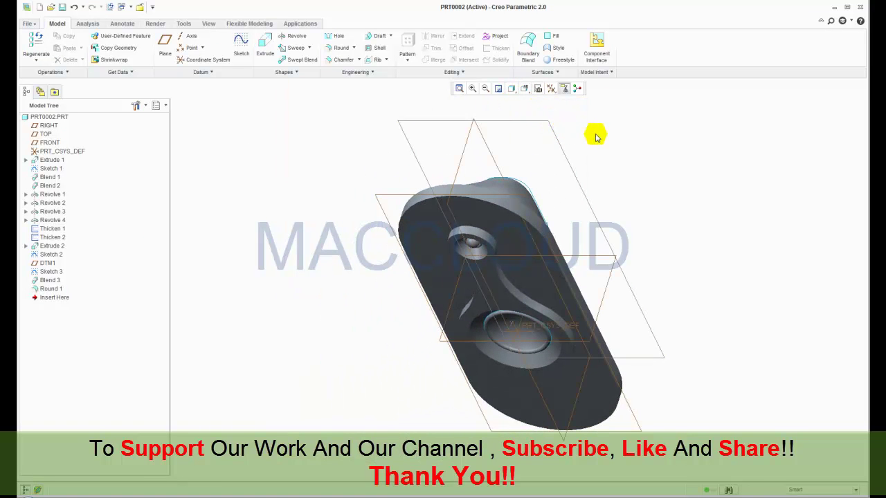
middle_drag(595, 136, 535, 196)
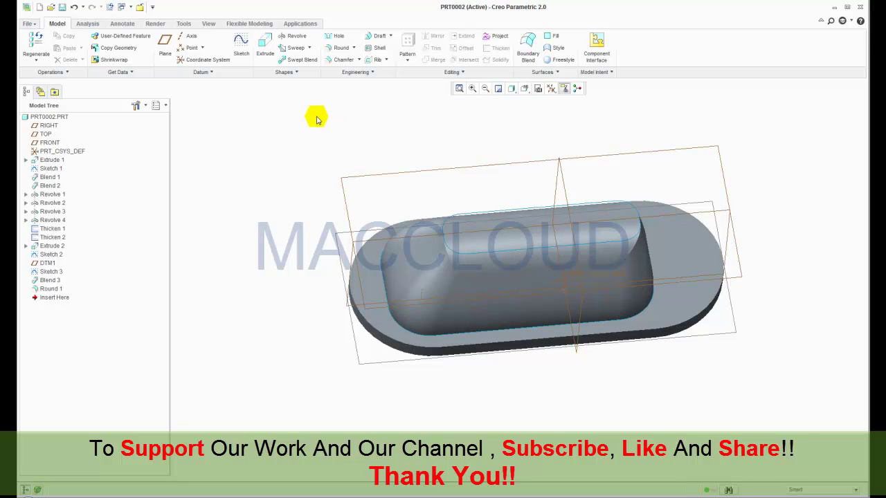
click(339, 49)
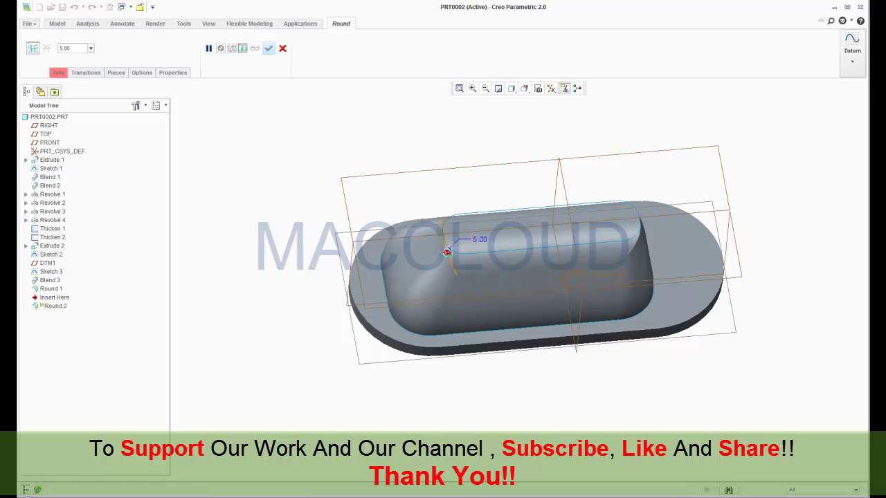
click(447, 256)
drag(463, 233, 485, 245)
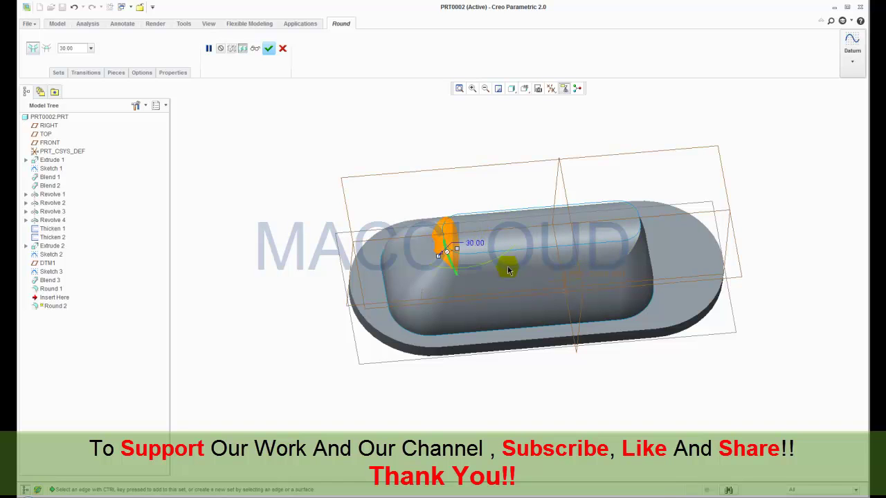
click(642, 244)
text(20)
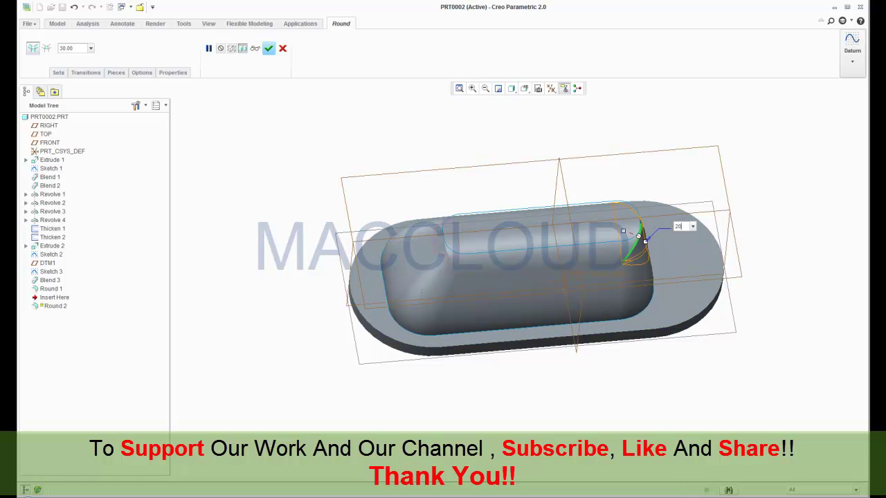
click(681, 227)
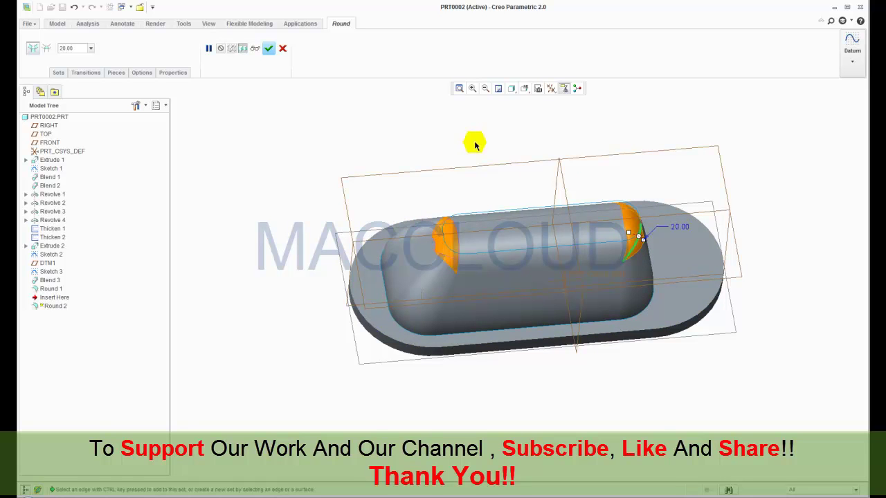
click(269, 48)
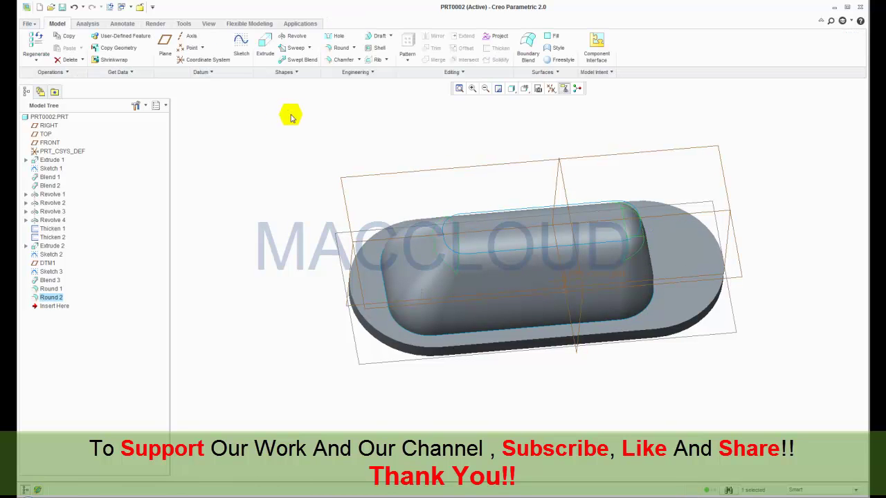
Step: Orbit the part and return to a standard saved orientation
middle_drag(276, 174, 303, 156)
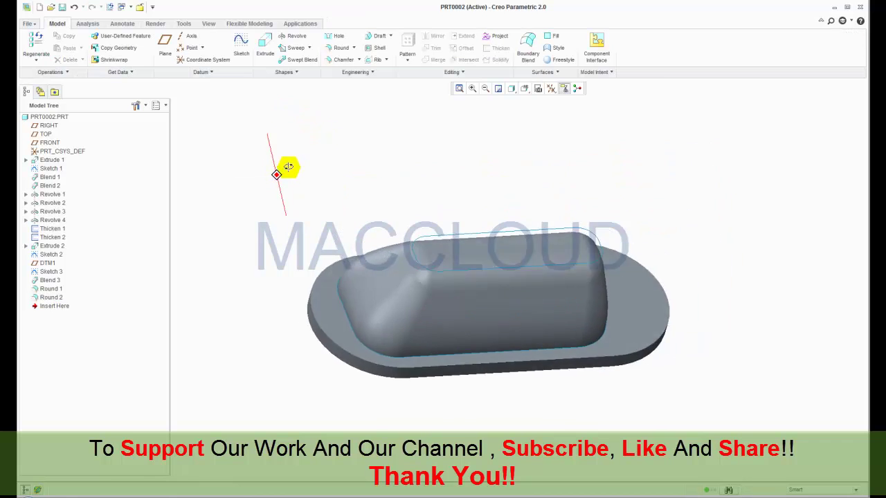
click(524, 89)
click(532, 104)
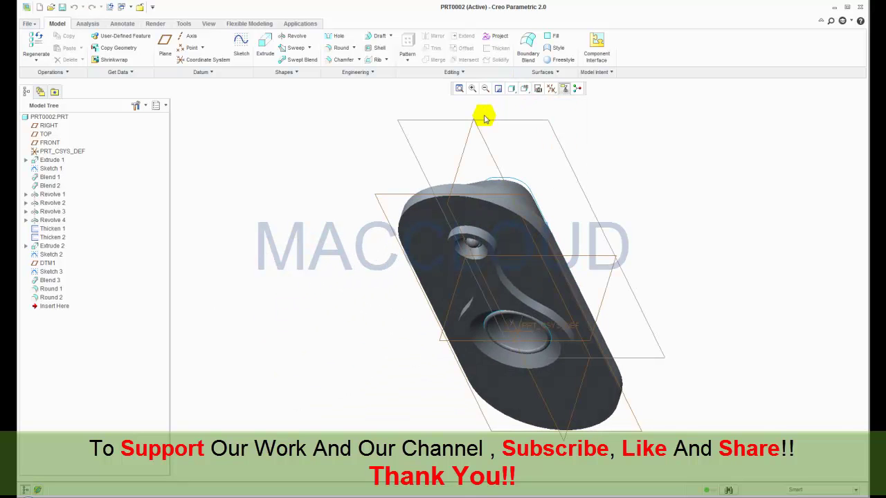
Step: Create datum plane DTM2 offset 230.00 from the TOP plane
click(164, 43)
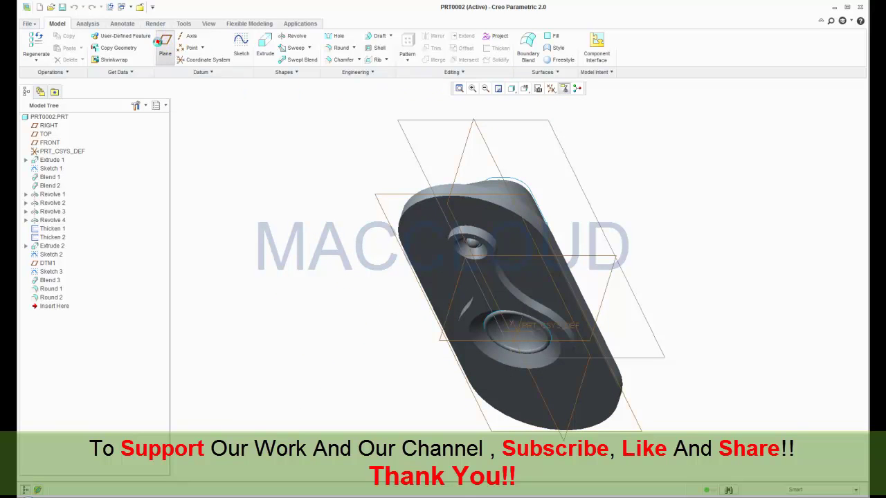
click(442, 343)
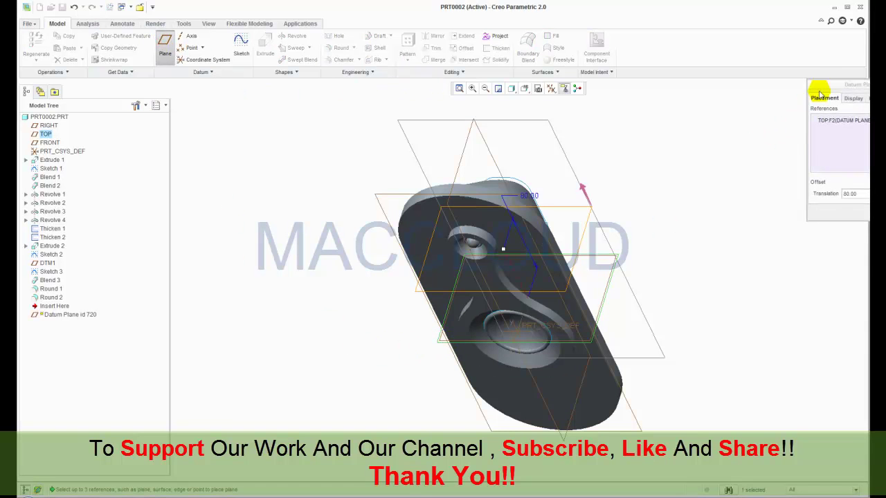
drag(824, 88, 748, 118)
drag(503, 249, 578, 401)
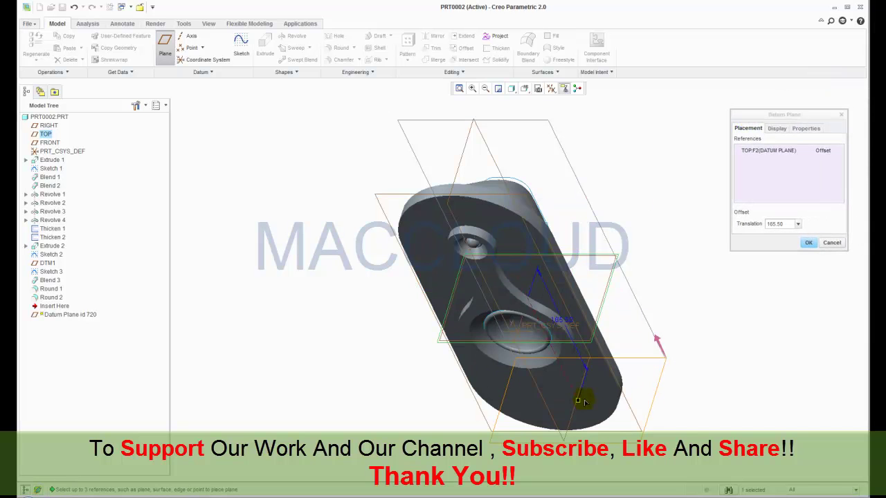
double_click(562, 318)
click(565, 324)
text(230)
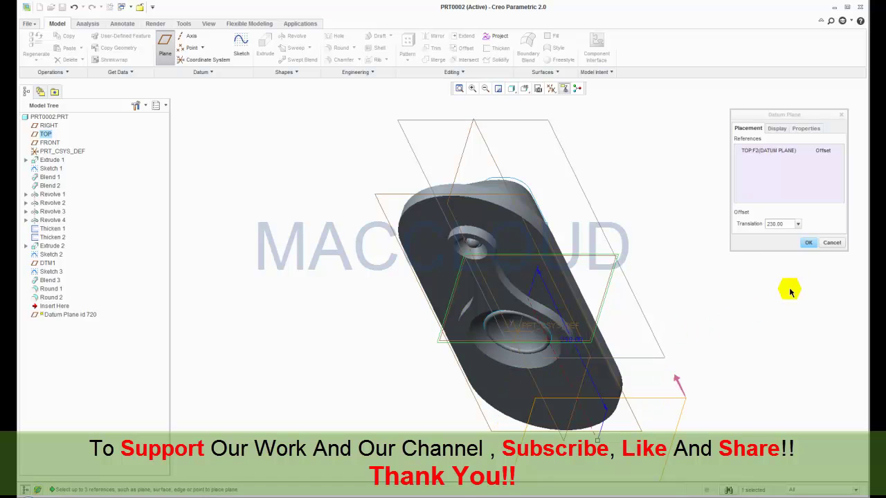
click(808, 245)
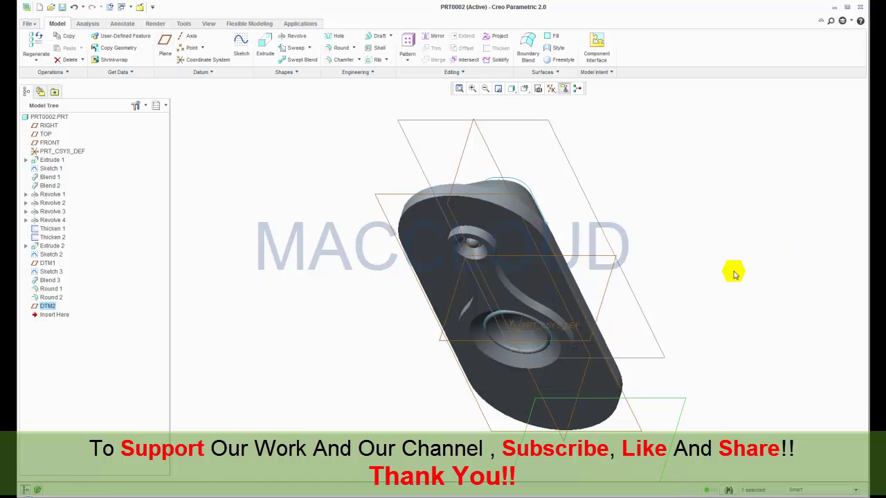
Step: Start an extrusion and sketch a circle on DTM2 below the body, dimensioned 80 and 42
click(459, 88)
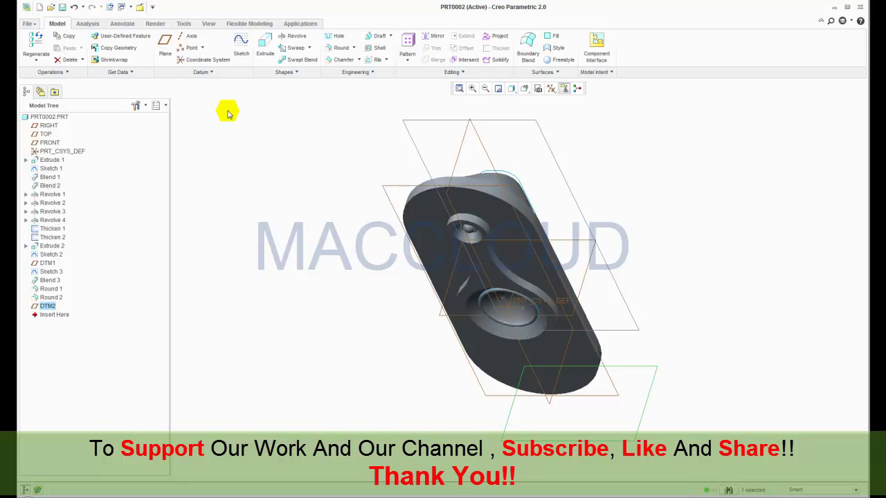
click(262, 53)
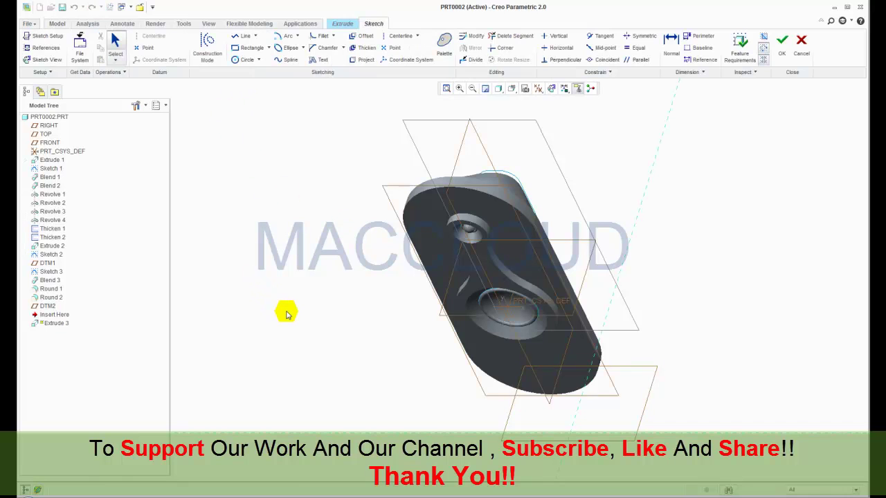
click(236, 60)
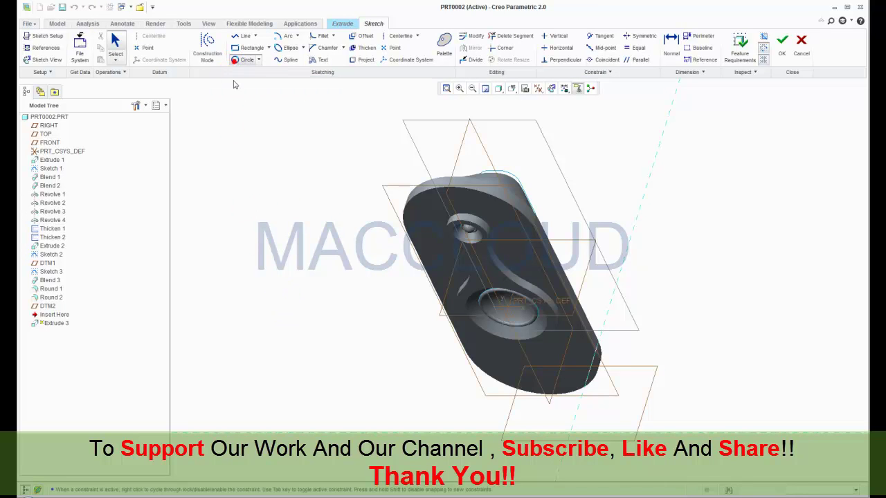
click(580, 400)
click(597, 410)
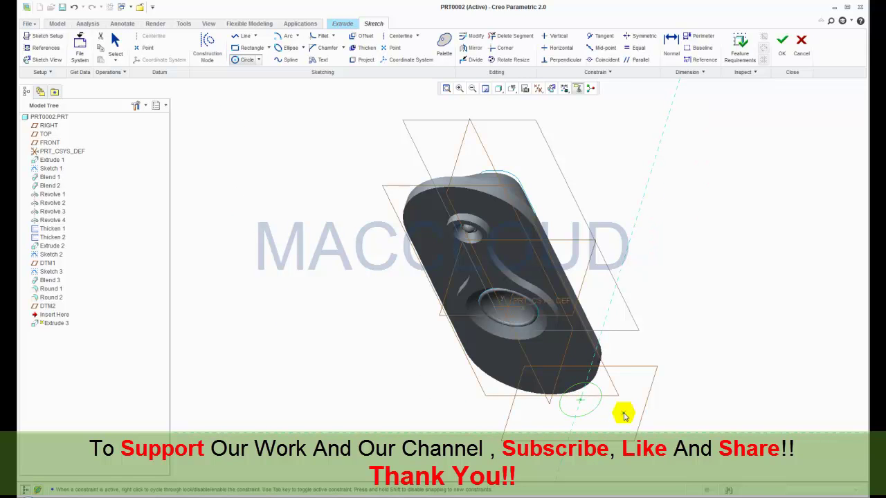
middle_click(623, 411)
double_click(548, 385)
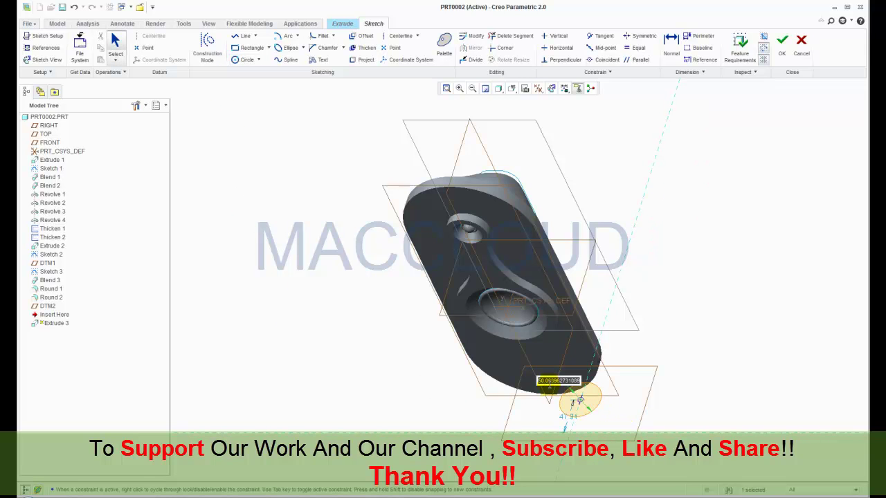
text(80)
key(Return)
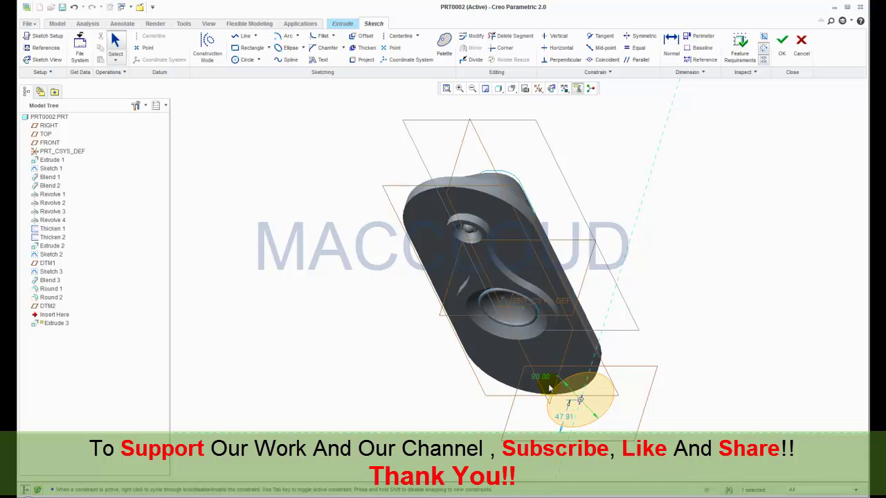
double_click(565, 417)
text(42)
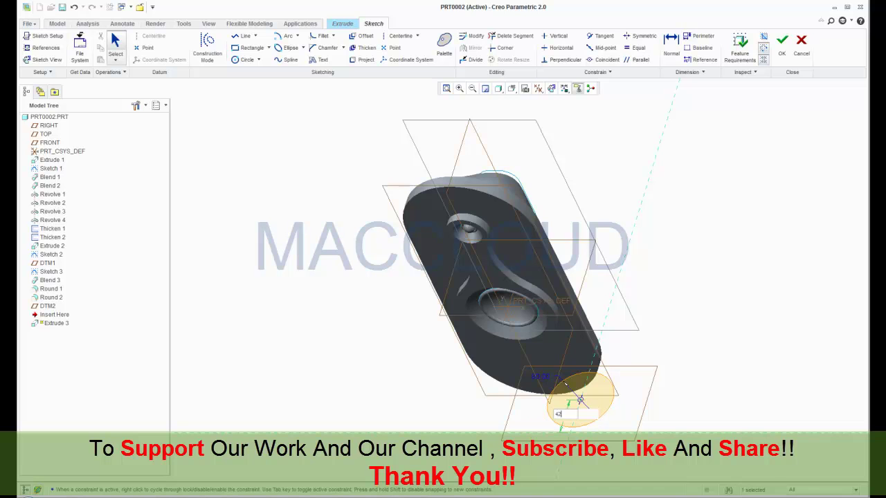
key(Return)
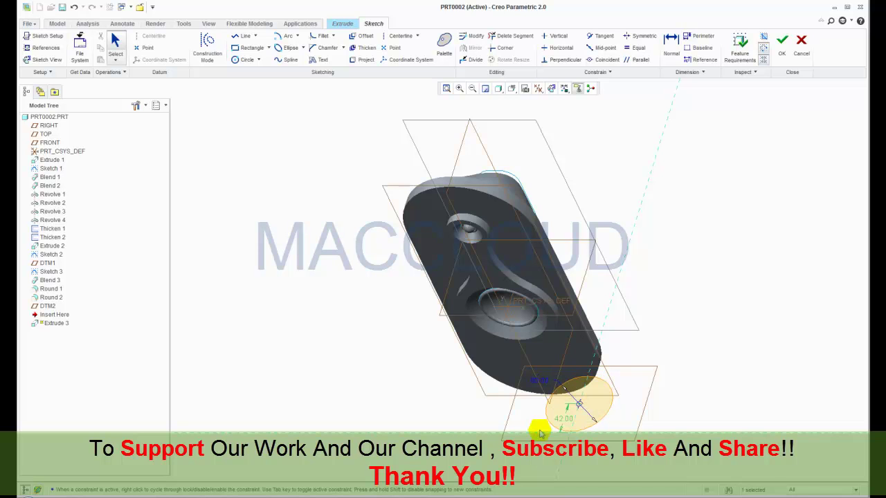
click(781, 43)
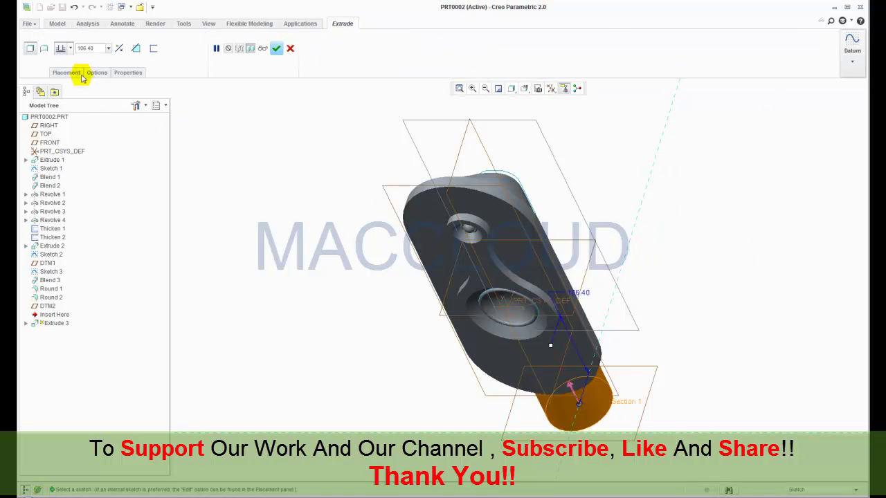
Step: Extrude the circle 20.00 deep to create Extrude 3
double_click(94, 49)
text(20)
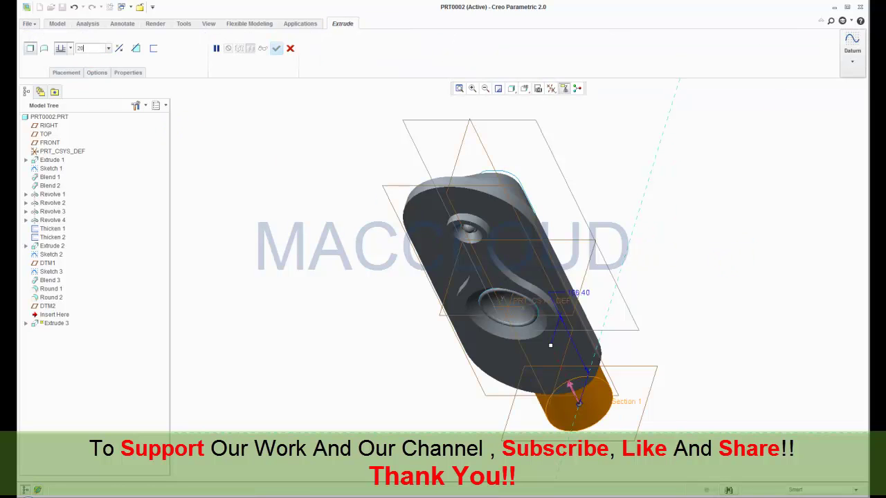
key(Return)
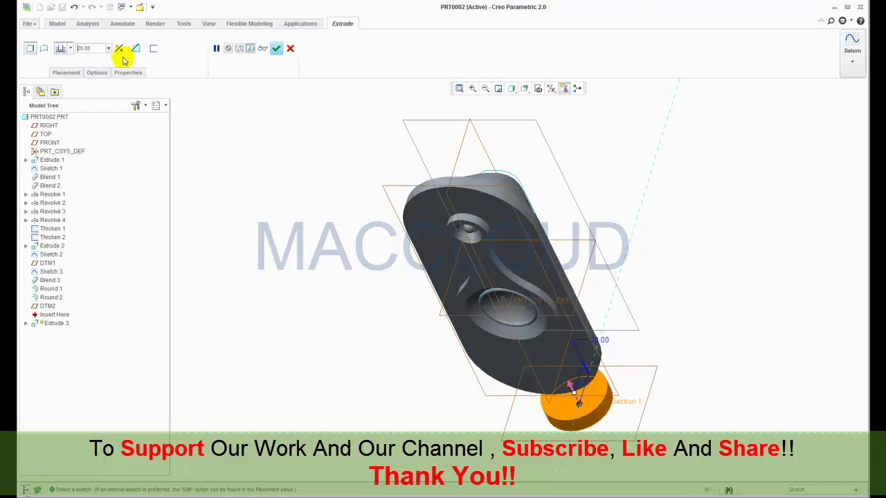
click(276, 49)
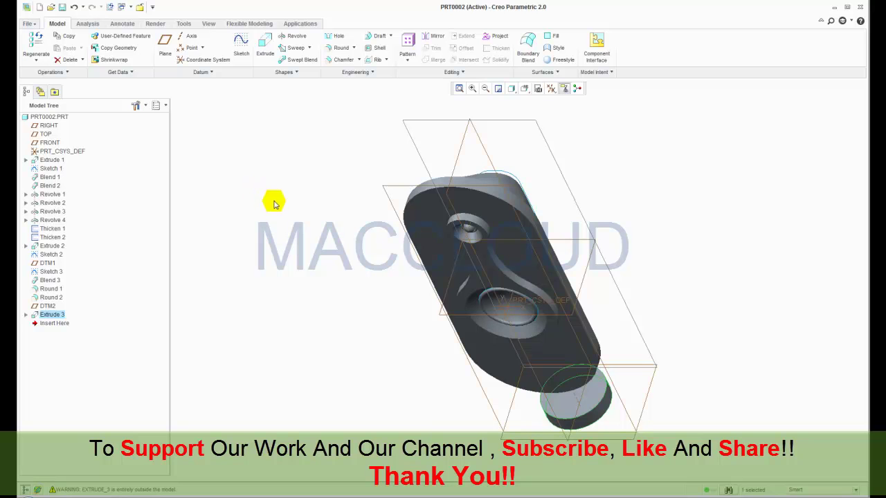
Step: Start a new extrusion sketched on the stem's end face, referencing its circular edge
click(357, 350)
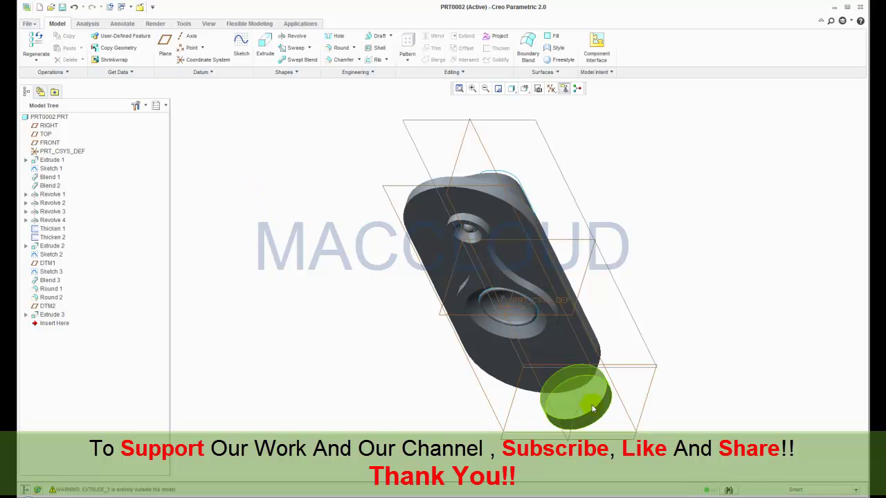
click(264, 52)
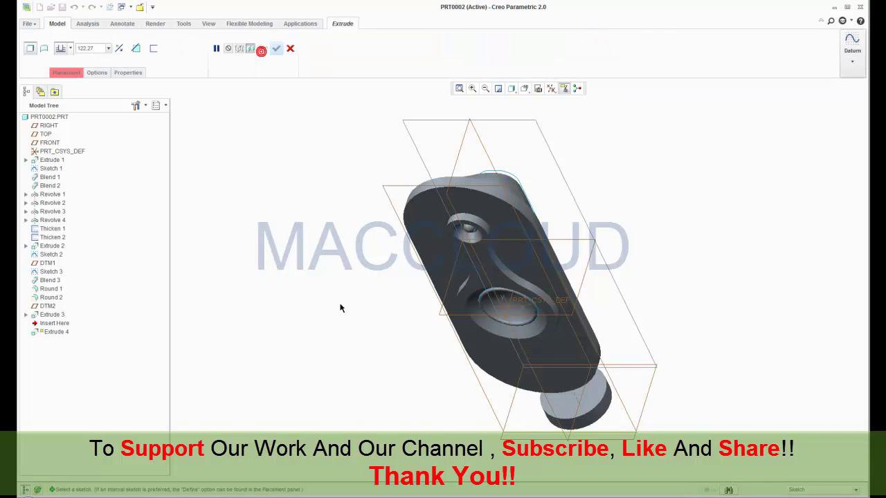
click(592, 407)
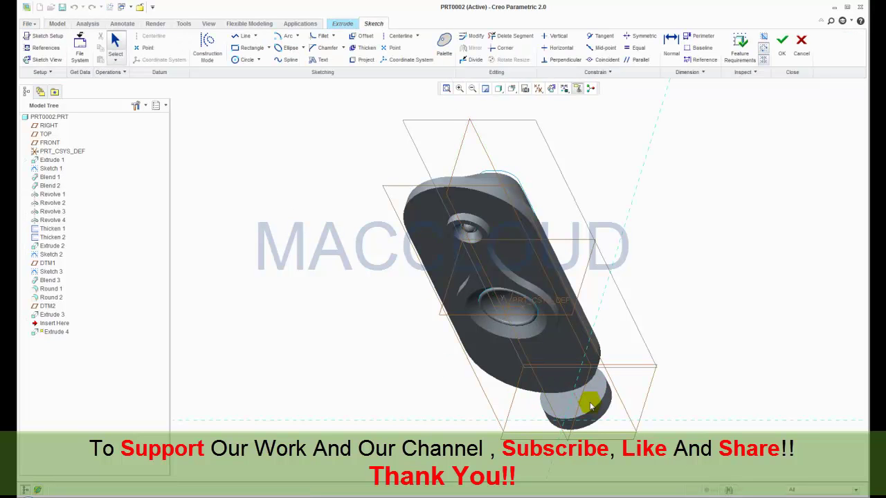
click(43, 47)
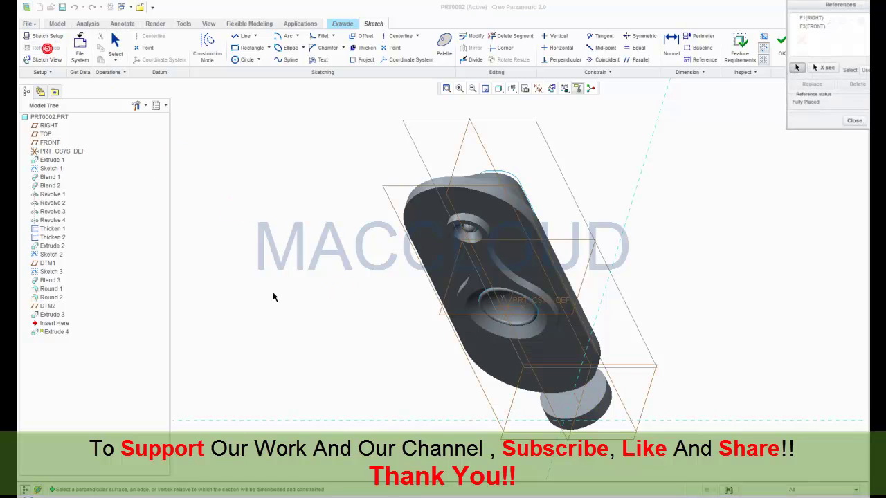
click(589, 414)
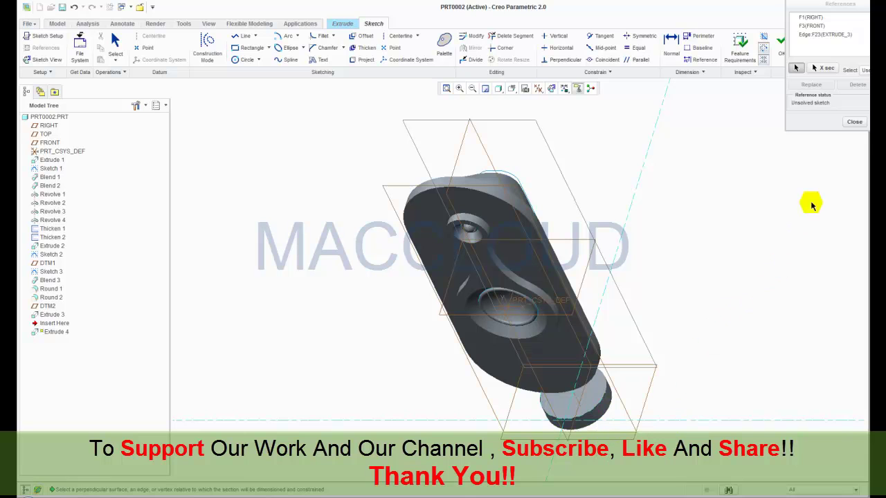
click(855, 123)
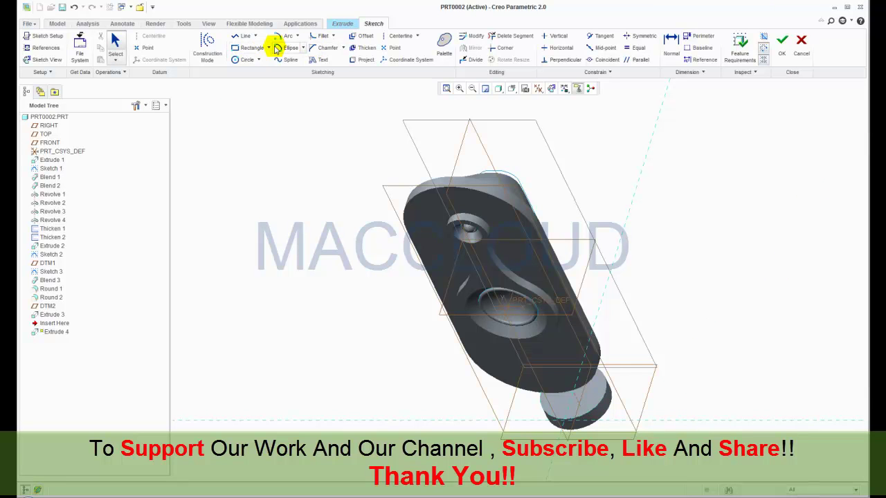
Step: Draw a circle on the stem's end face with a 30 diameter
click(236, 60)
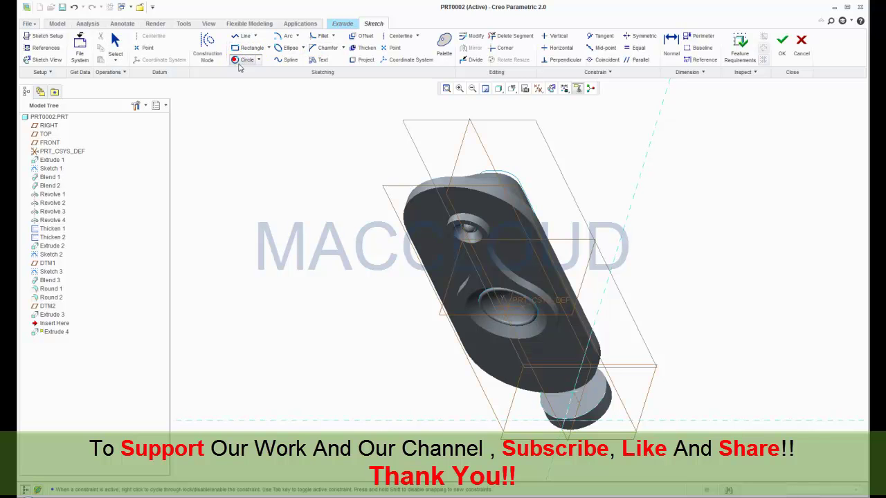
click(584, 402)
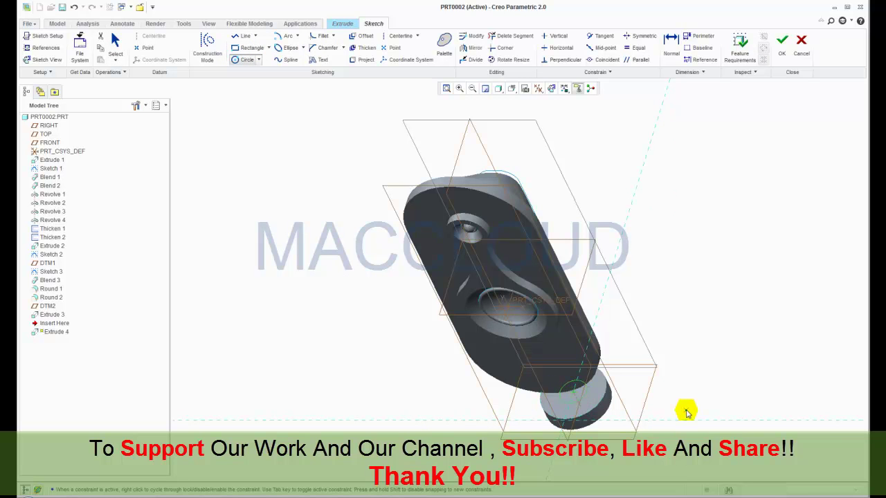
middle_click(658, 410)
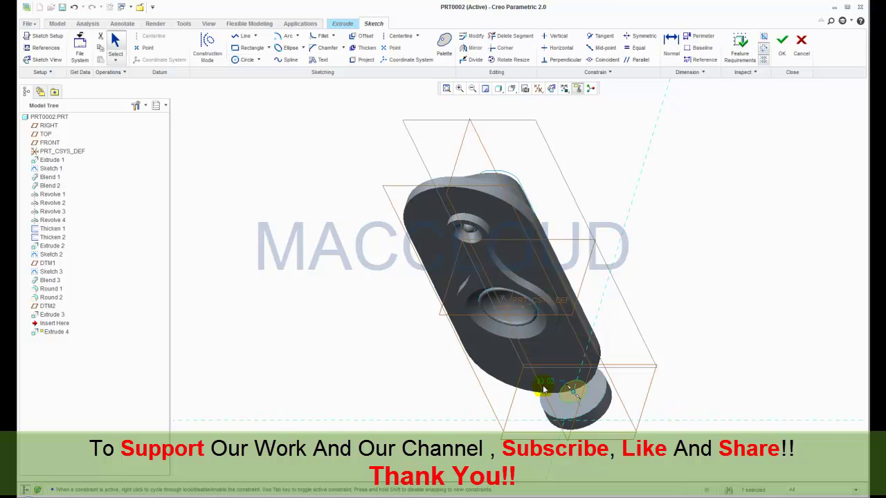
double_click(545, 382)
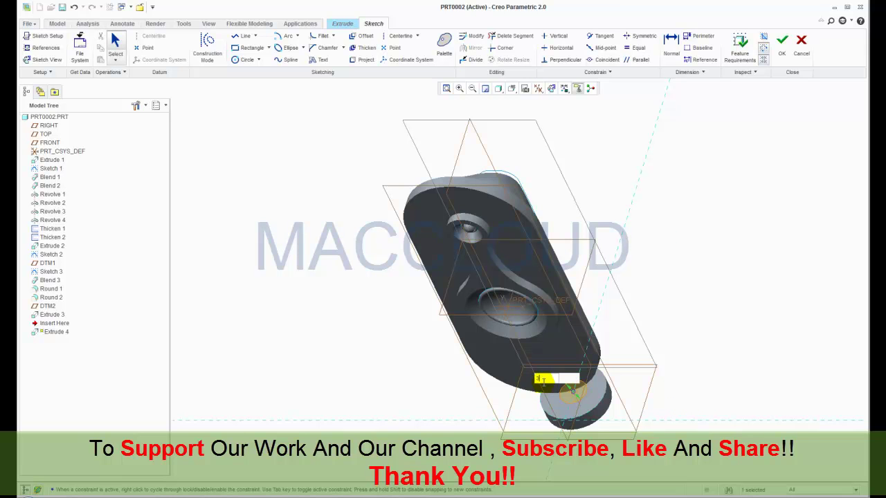
key(Return)
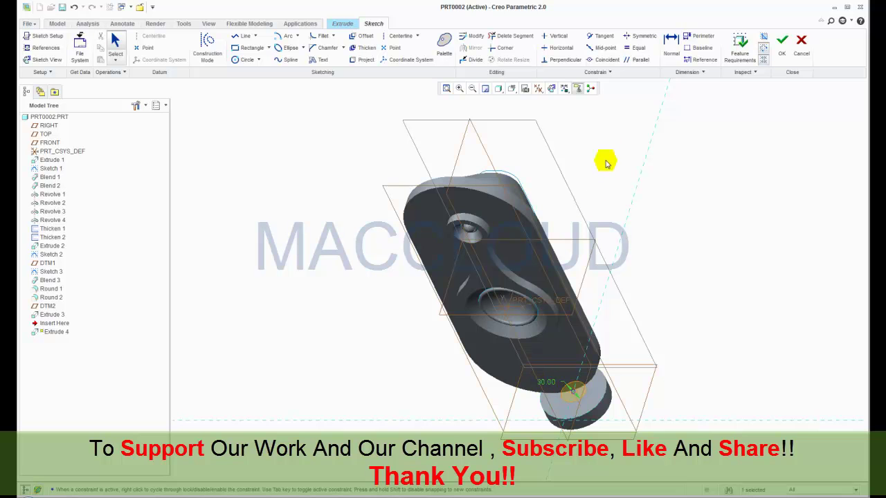
Step: In sketch view, draw a horizontal line across the circle and set its length to 28
click(551, 90)
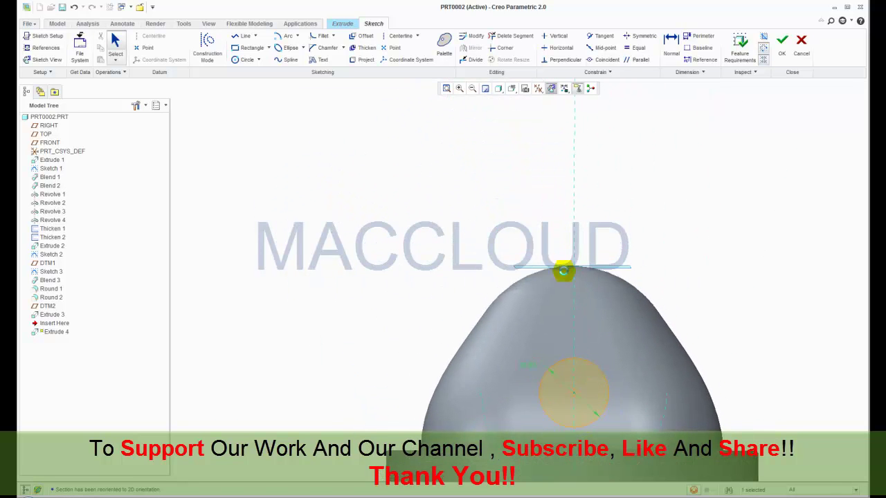
scroll(560, 403, down, 1)
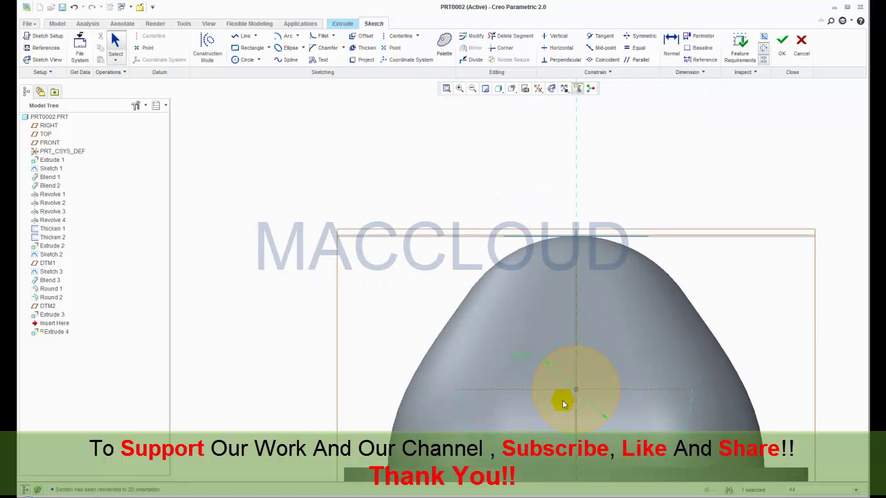
click(240, 36)
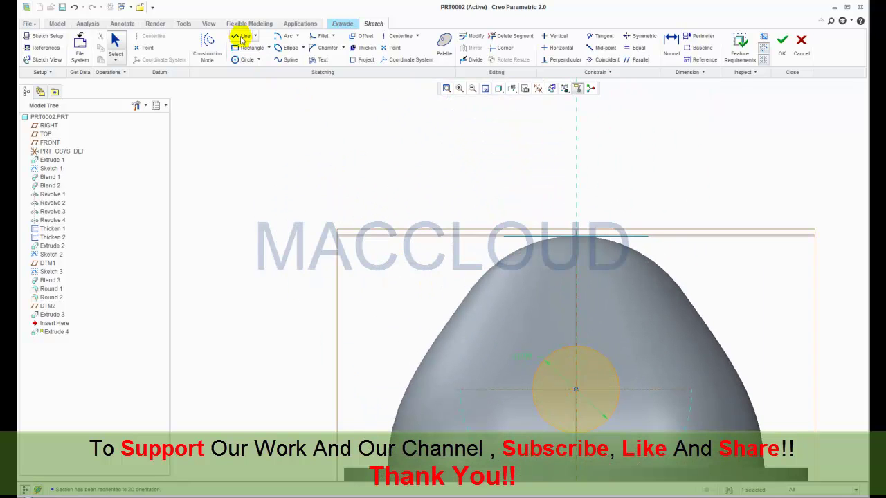
click(545, 370)
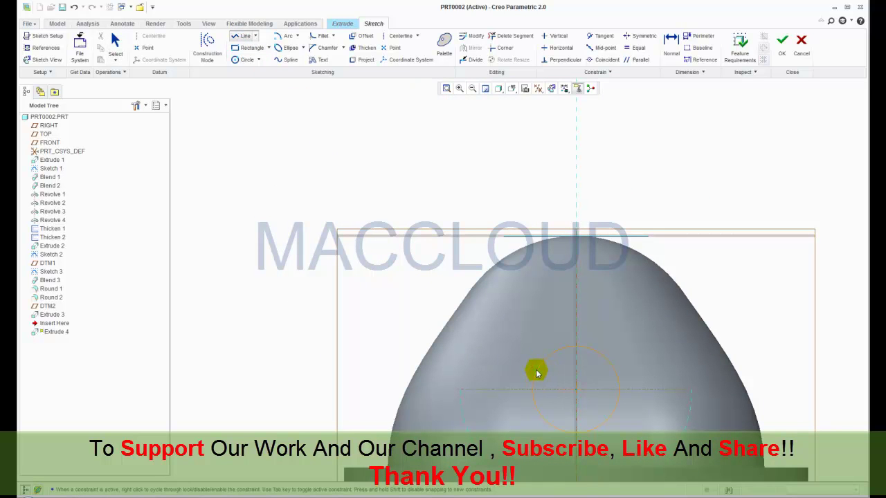
click(602, 374)
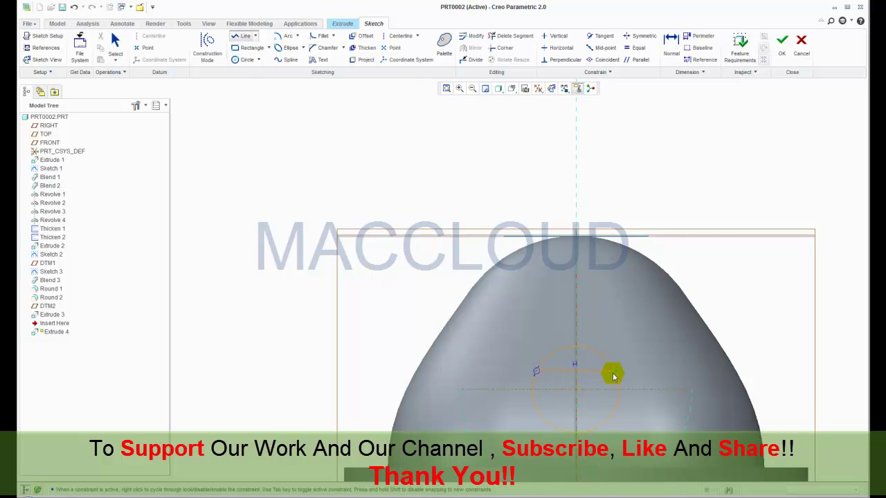
click(661, 358)
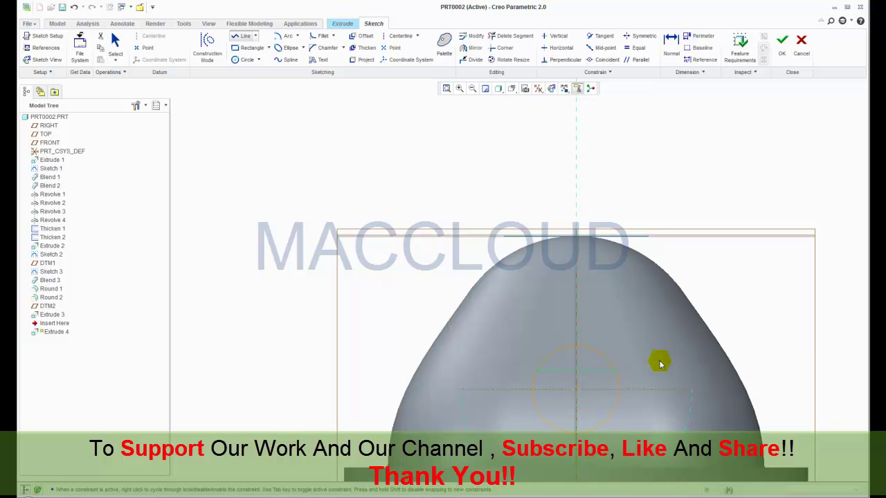
middle_click(660, 363)
click(565, 366)
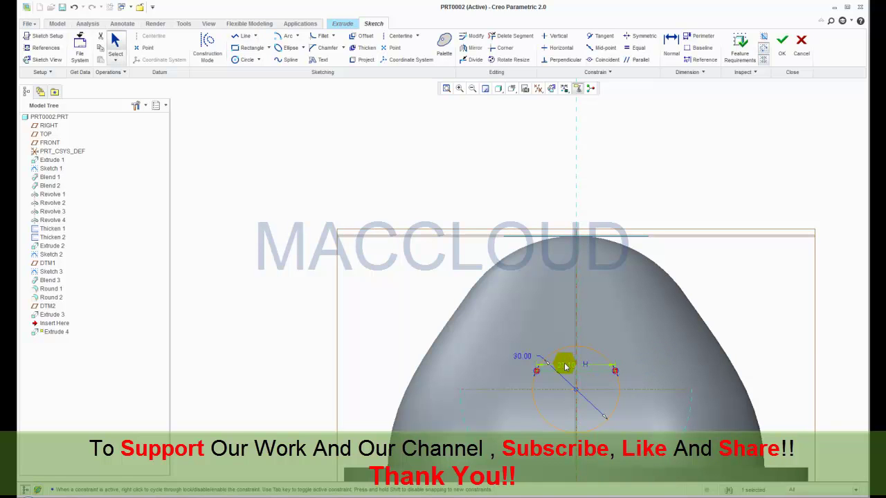
double_click(565, 366)
click(566, 376)
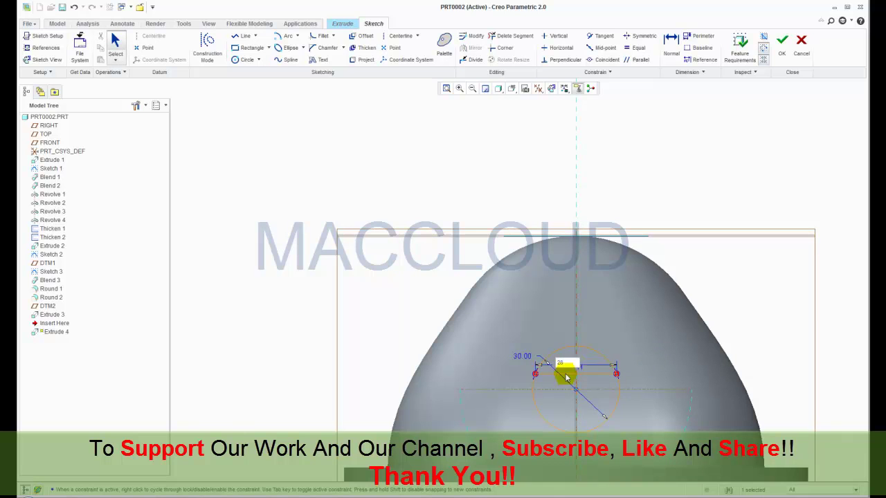
click(652, 350)
click(808, 441)
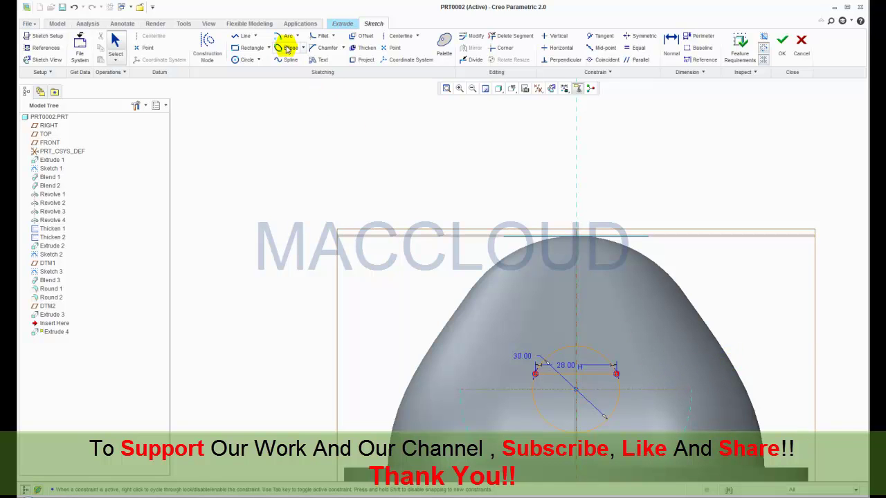
Step: Add a horizontal centerline through the circle's centre and mirror the line about it
click(401, 38)
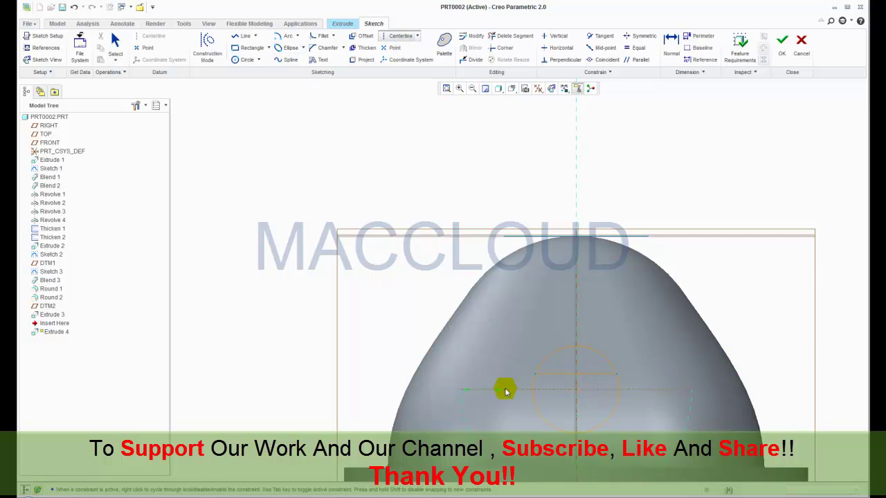
click(575, 390)
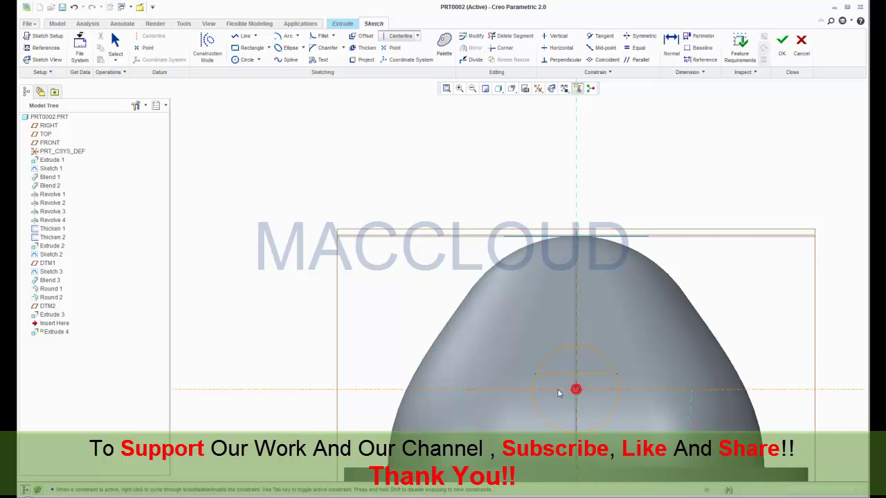
click(558, 388)
middle_click(675, 372)
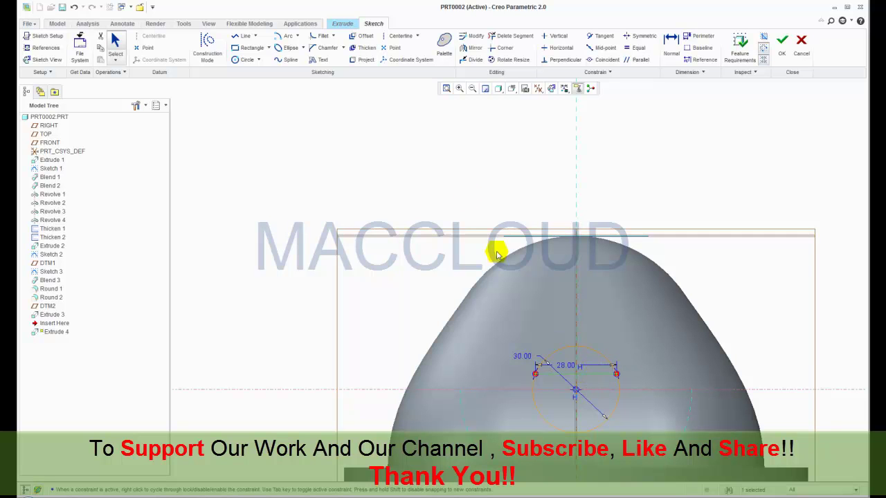
click(463, 48)
click(496, 389)
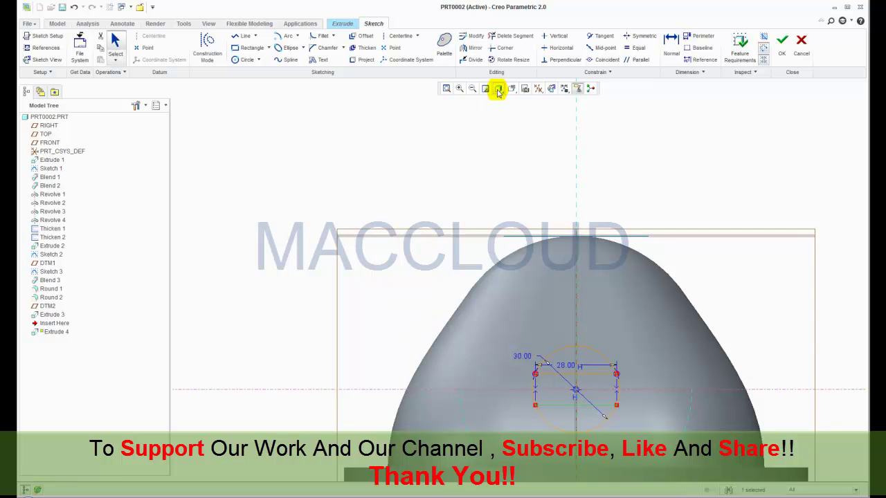
Step: Trim the diagonal line and excess circle arcs, then finish the sketch
click(506, 38)
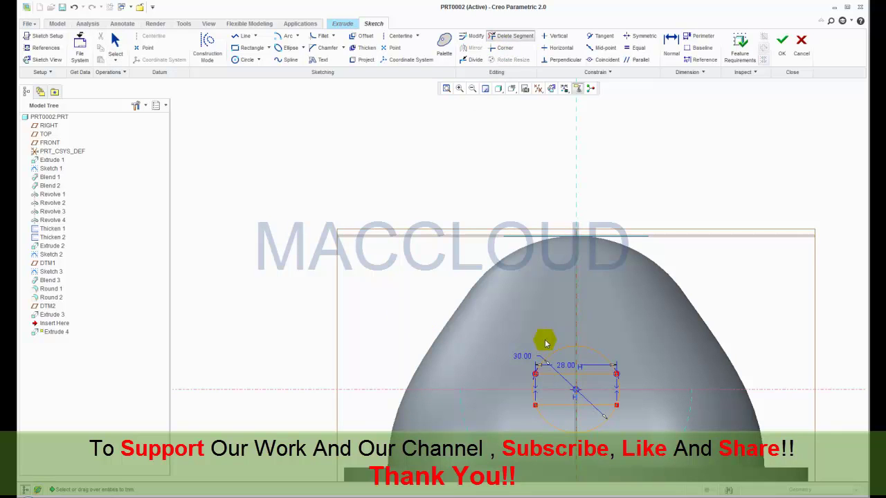
drag(580, 348, 588, 344)
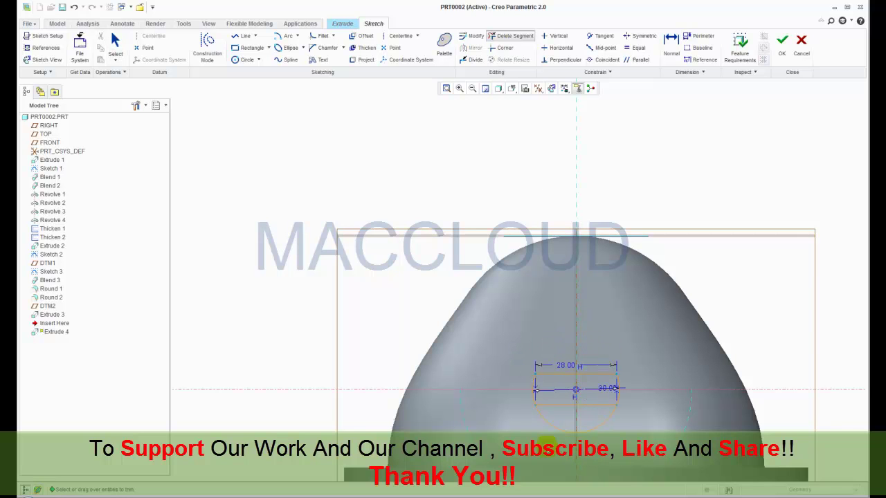
drag(596, 425, 602, 425)
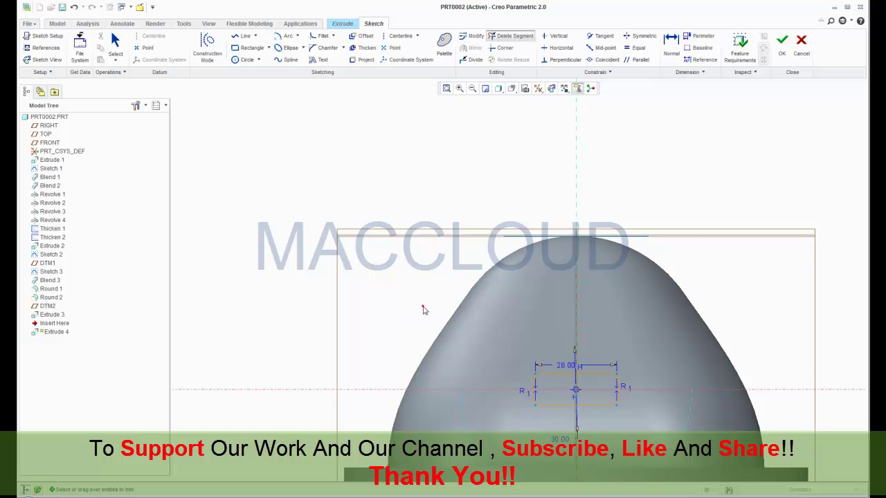
click(782, 41)
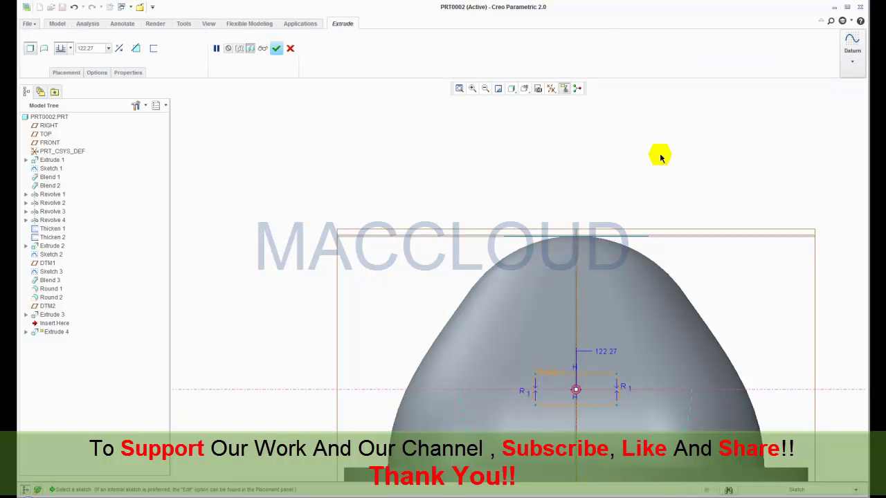
Step: Extrude the flattened section up to the next surface, completing Extrude 4
click(525, 89)
click(532, 103)
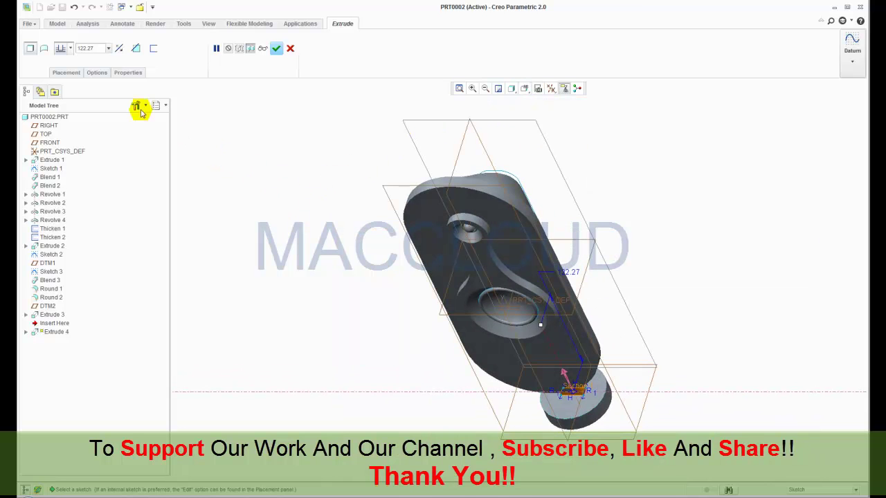
click(69, 48)
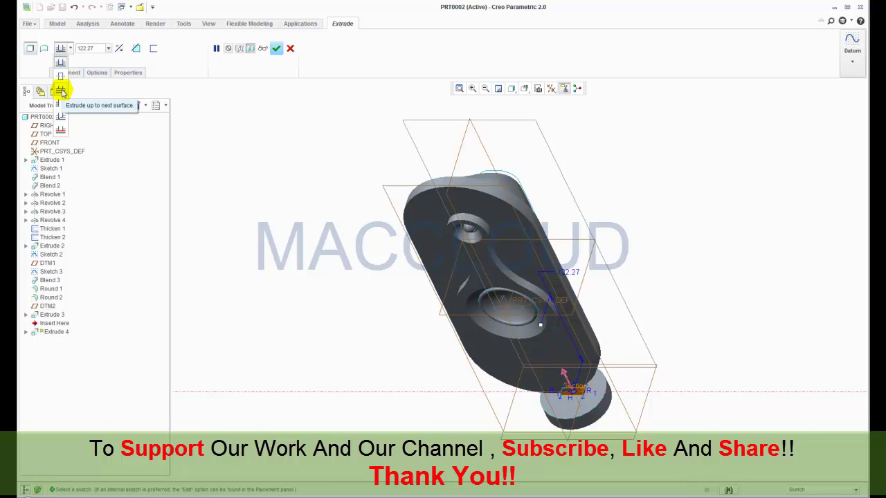
click(61, 92)
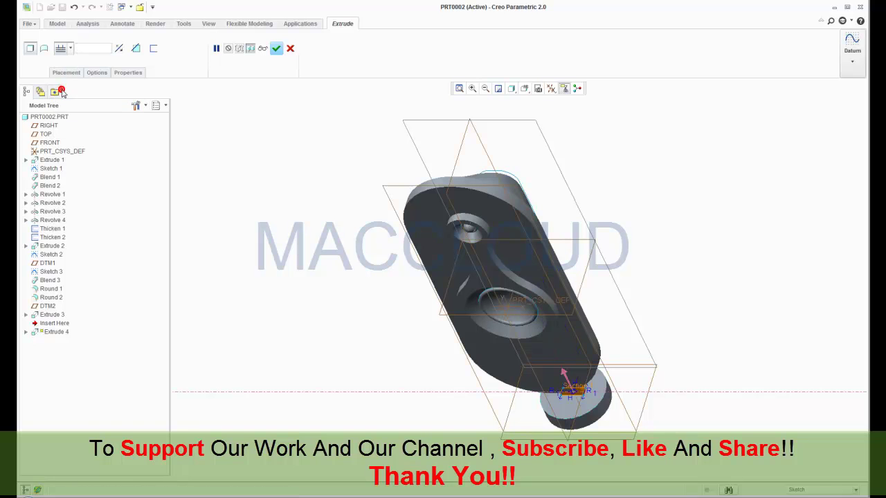
click(277, 49)
Step: Hide the datum planes, reorient the model upright, and start a new round
mouse_move(297, 279)
middle_down()
mouse_move(228, 270)
mouse_move(217, 254)
mouse_move(215, 261)
mouse_move(273, 268)
middle_up()
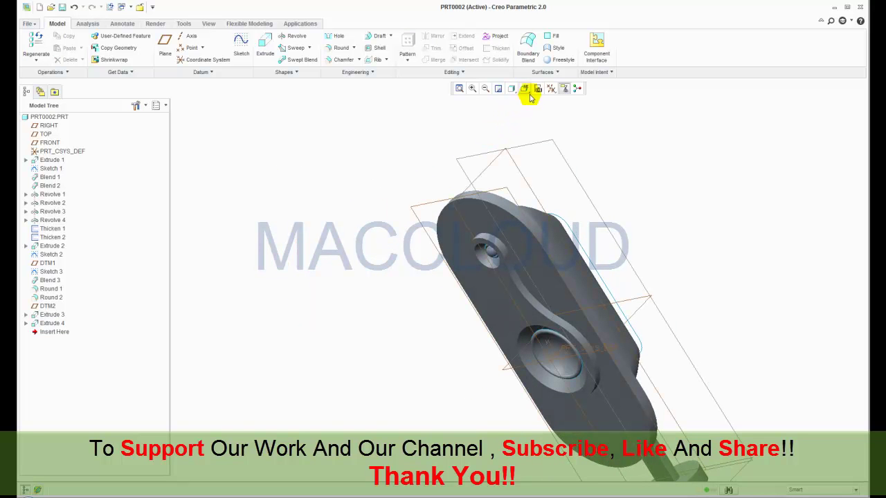
click(564, 88)
click(564, 101)
middle_drag(558, 135, 613, 190)
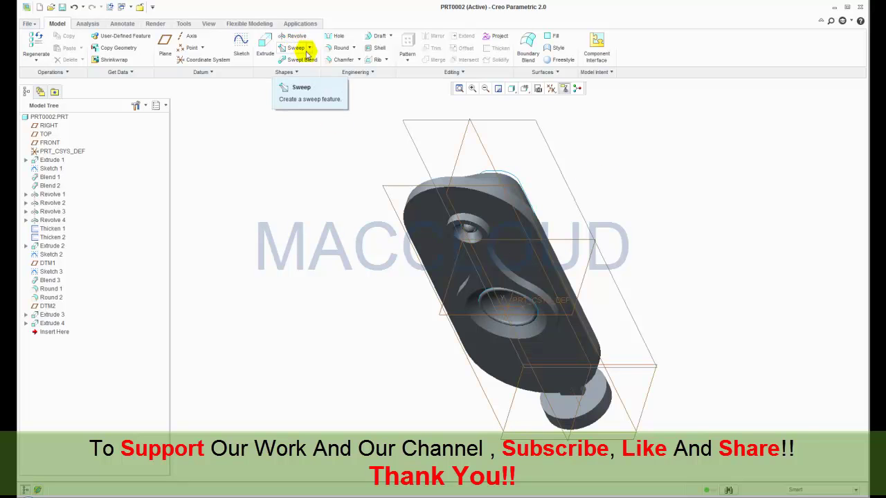
click(334, 47)
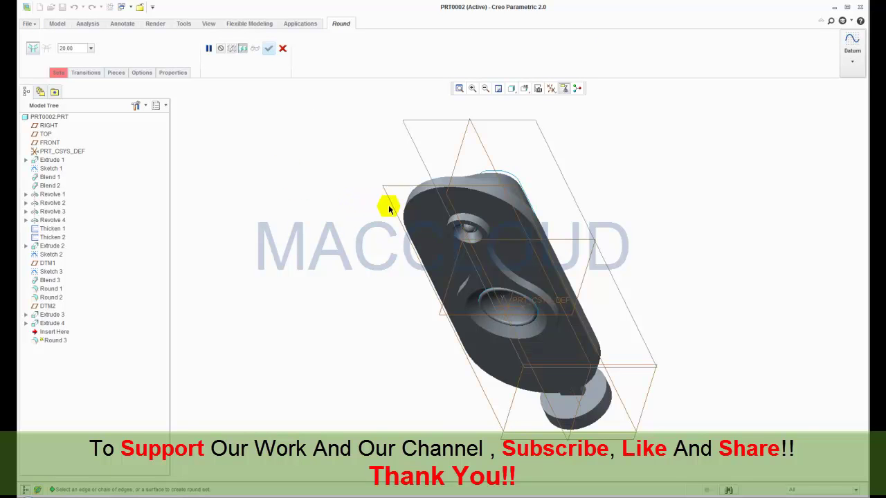
Step: Round the body's top outer edge at 20 and the recess edge by the small hole at 5
click(411, 204)
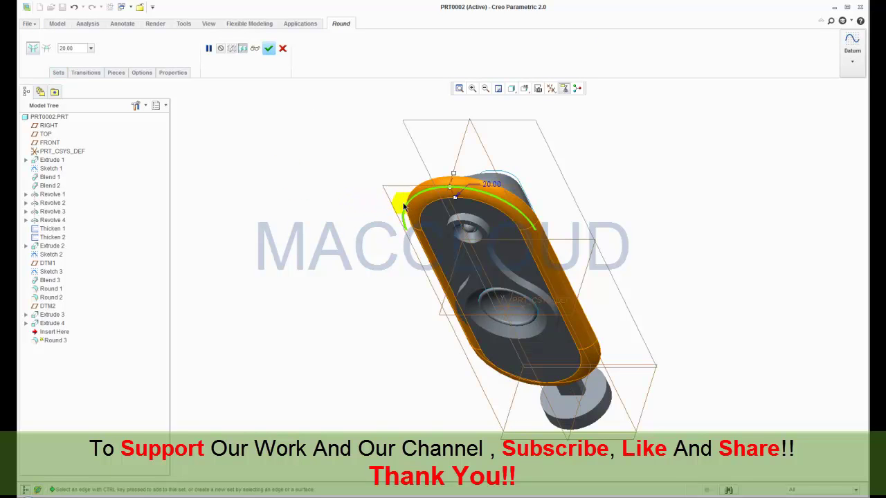
click(269, 48)
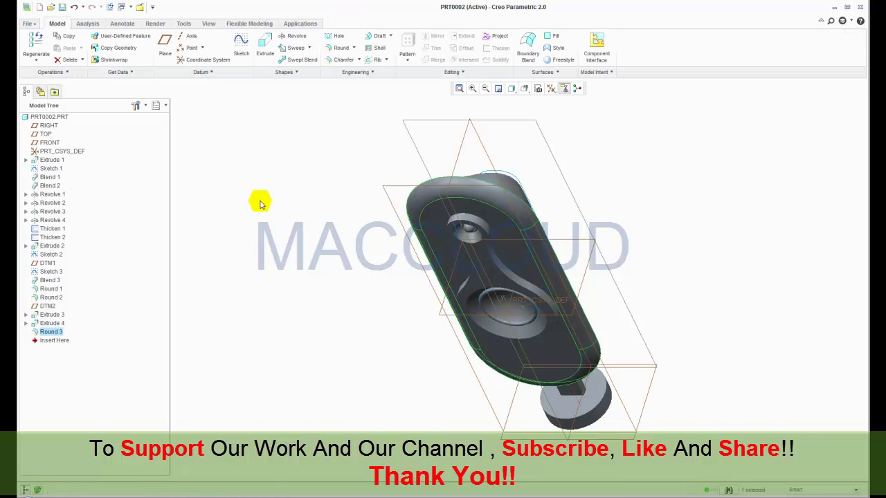
click(340, 47)
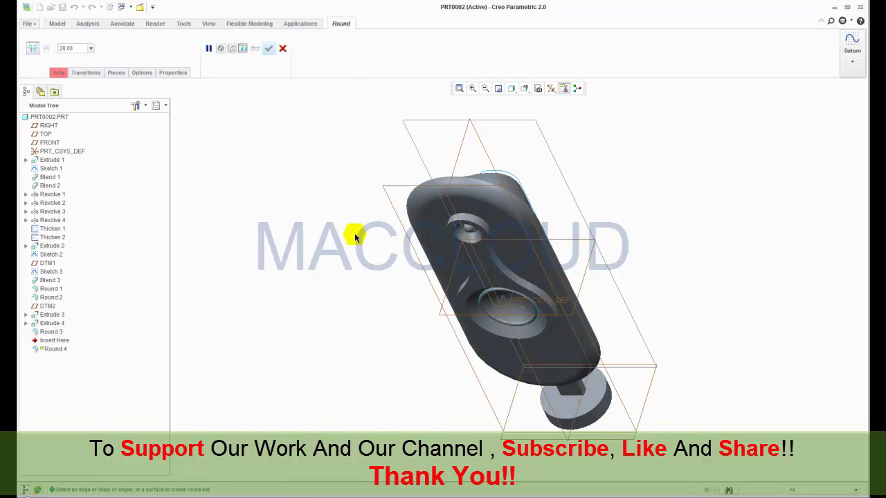
click(485, 233)
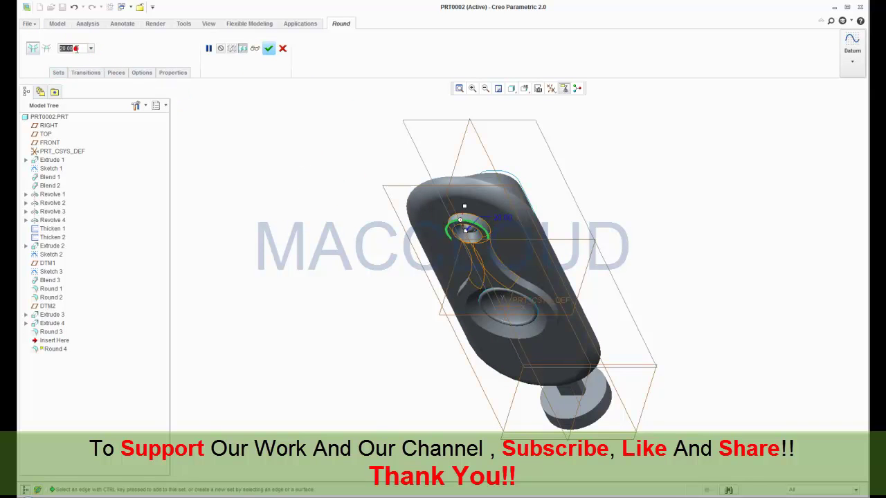
text(5)
key(Return)
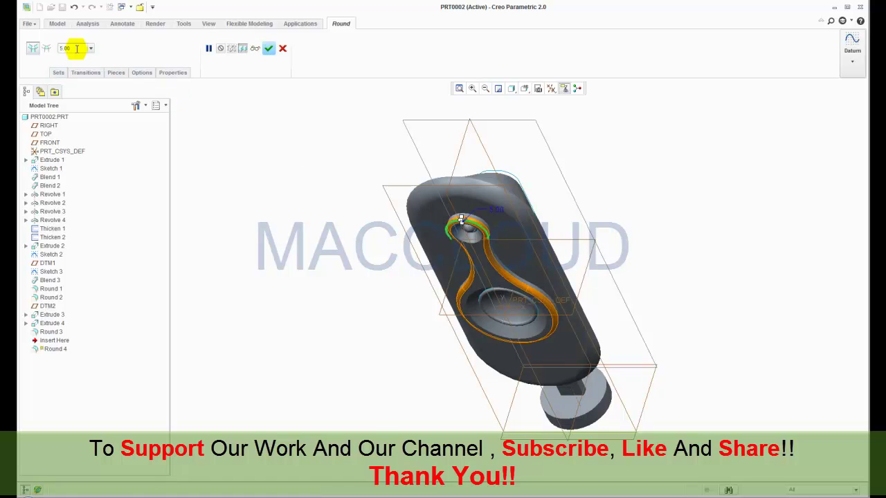
click(269, 49)
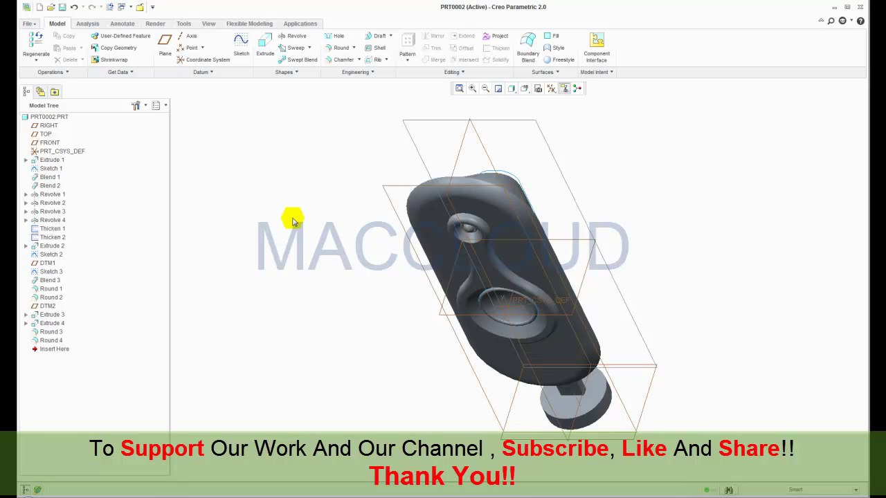
Step: Add a conic round (parameter 0.60, distance 20) to the foot's lower circular edge
click(335, 48)
click(546, 414)
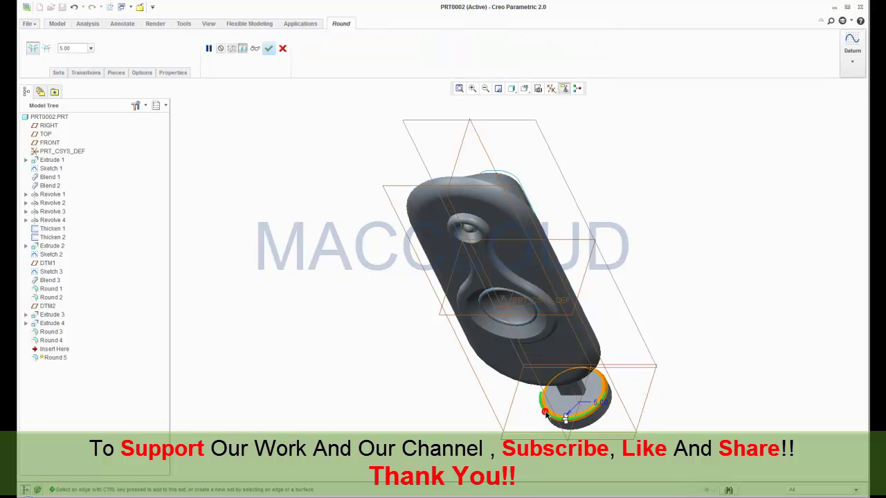
click(60, 73)
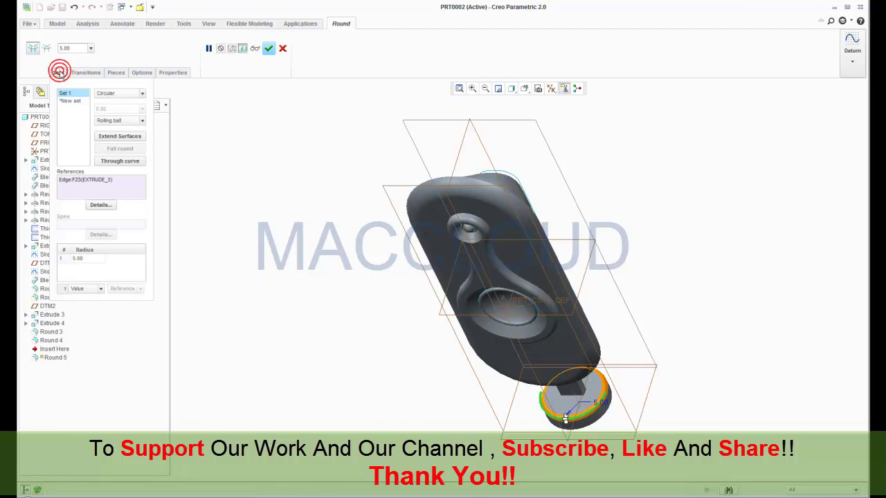
click(130, 93)
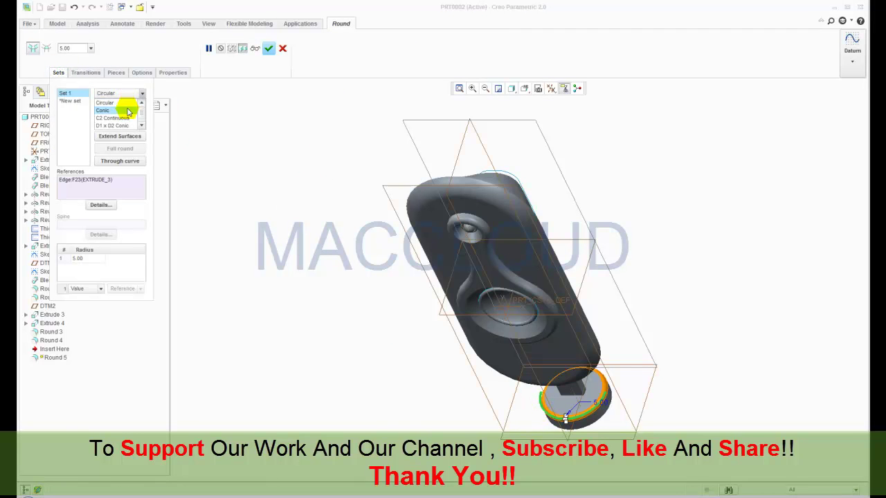
click(126, 110)
double_click(123, 48)
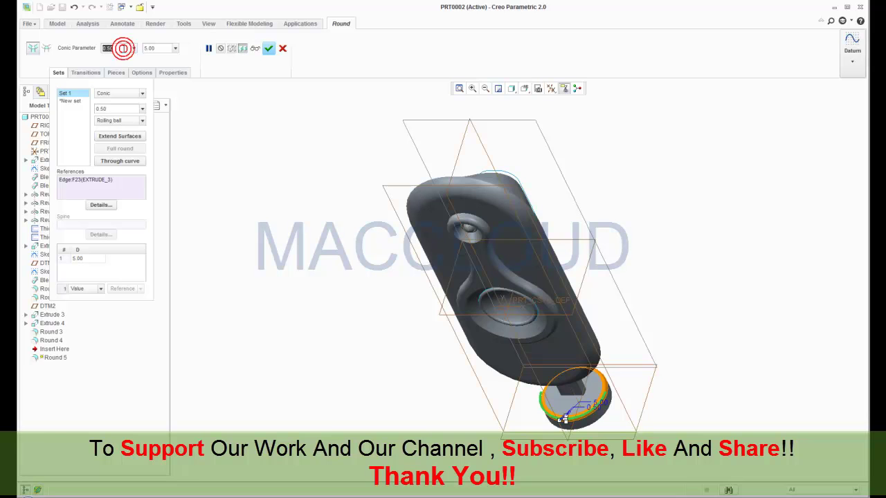
text(0)
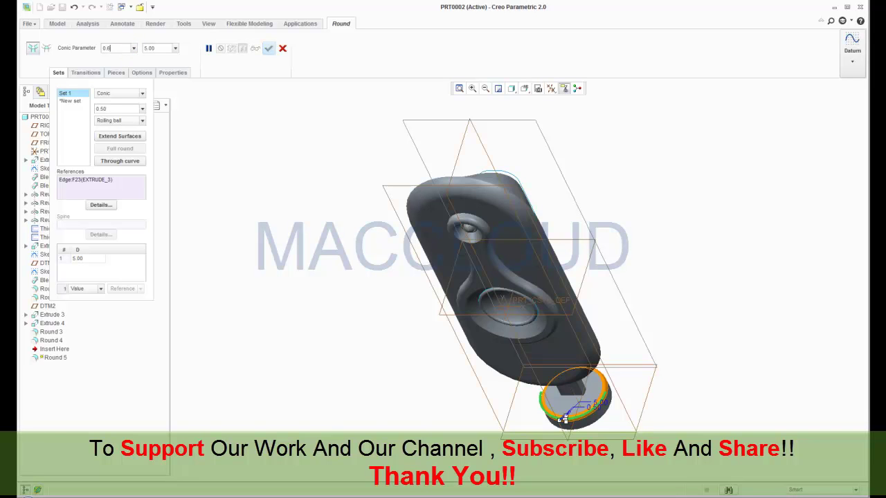
double_click(157, 49)
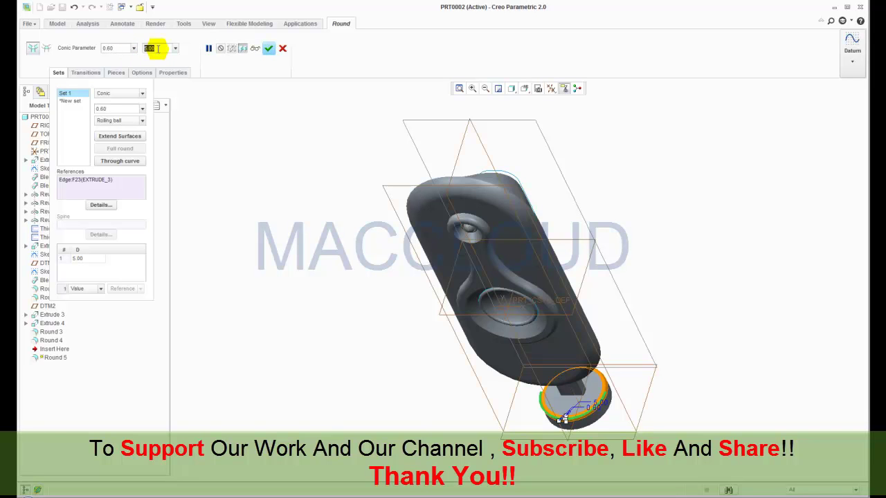
text(20)
key(Return)
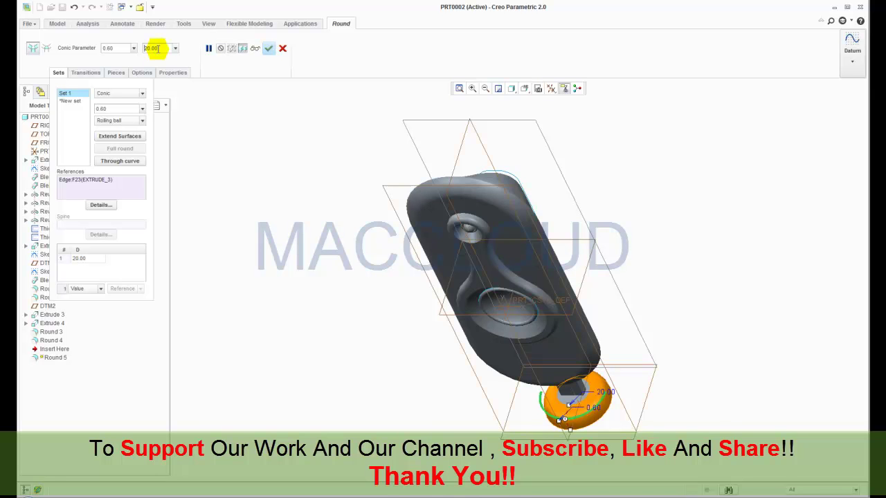
click(268, 49)
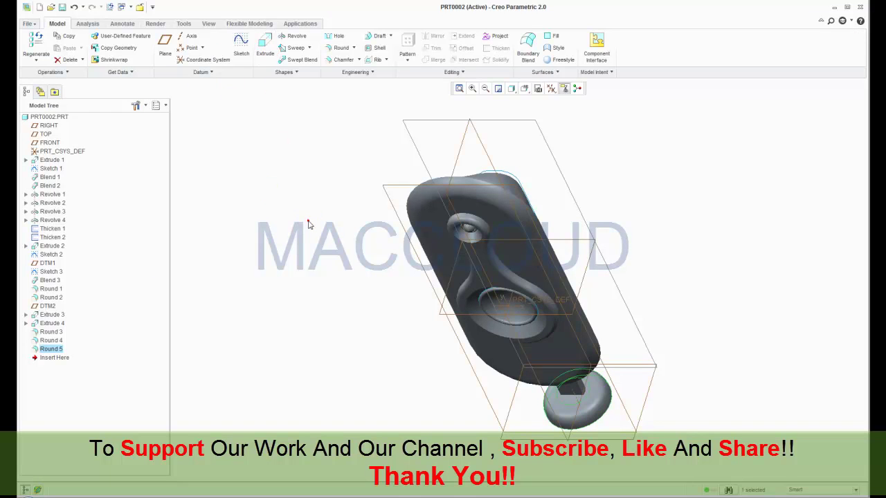
Step: Orbit the part to a side view and hide Sketch 3
mouse_move(662, 188)
middle_down()
mouse_move(649, 190)
mouse_move(645, 209)
middle_up()
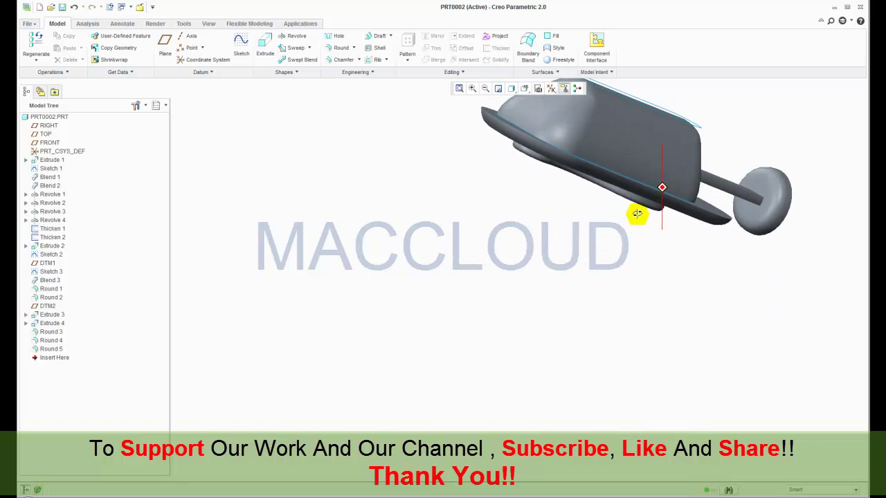
middle_drag(645, 209, 667, 183)
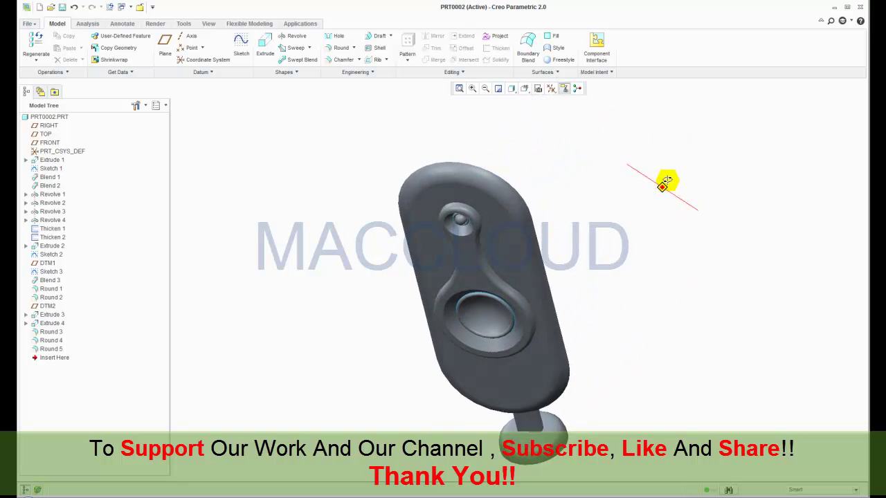
click(517, 262)
middle_drag(517, 264, 516, 260)
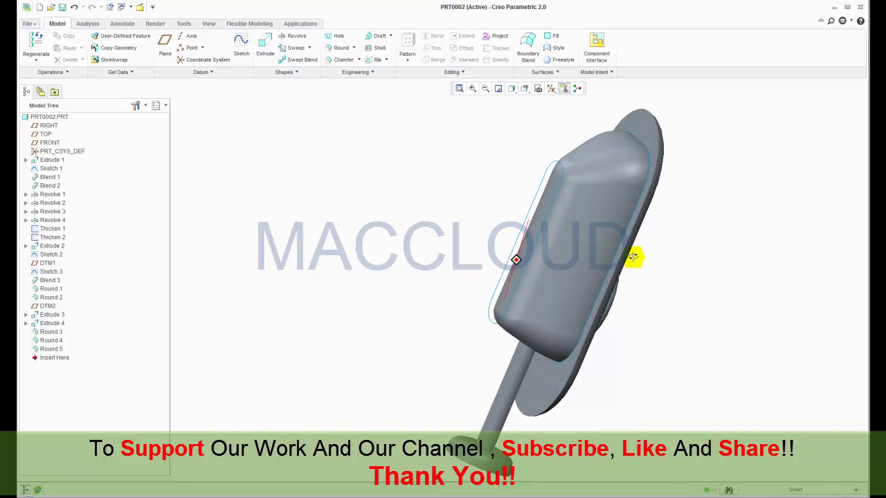
middle_drag(621, 258, 616, 263)
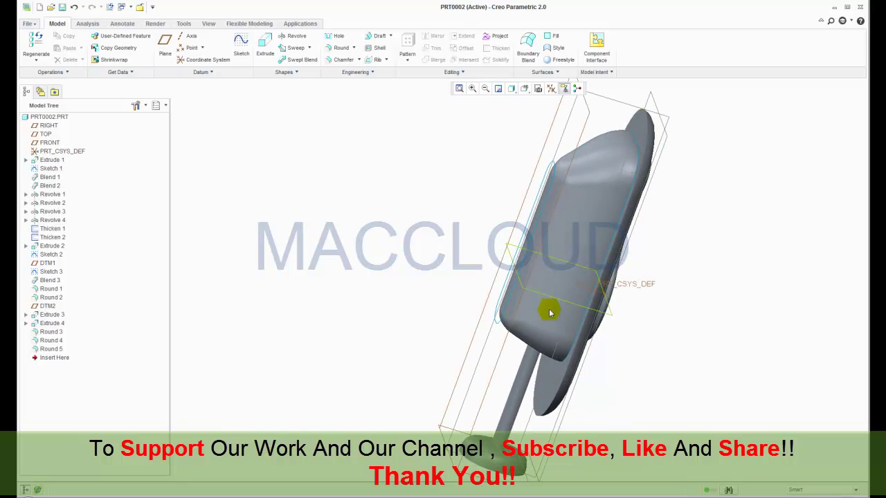
click(59, 272)
right_click(59, 273)
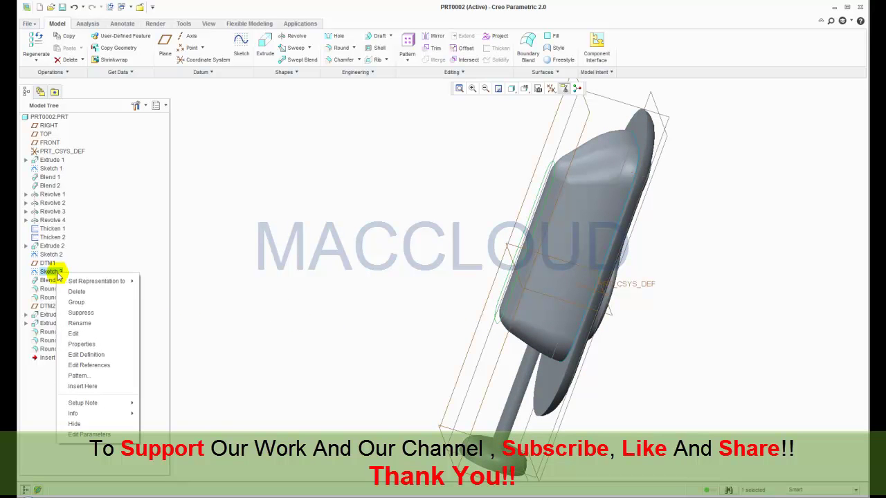
click(85, 424)
click(211, 348)
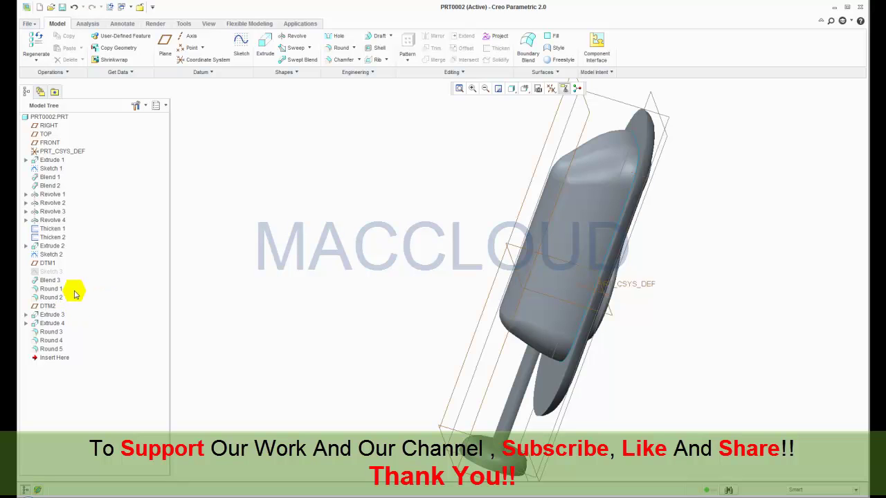
Step: Hide Sketch 2 and Sketch 1 from the model tree
click(54, 254)
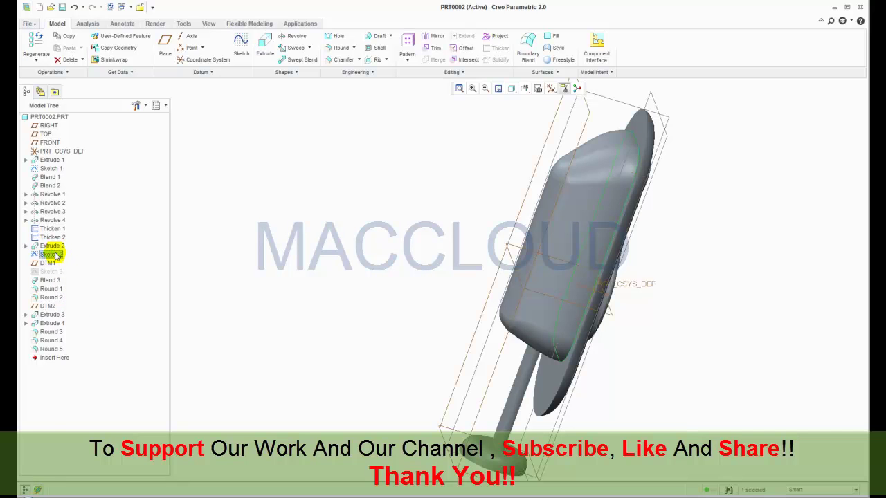
right_click(55, 255)
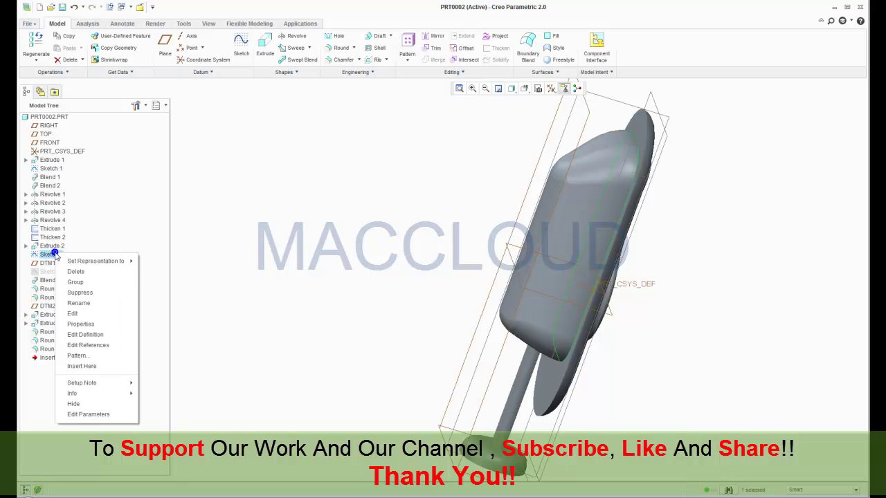
click(86, 405)
middle_drag(236, 326, 183, 313)
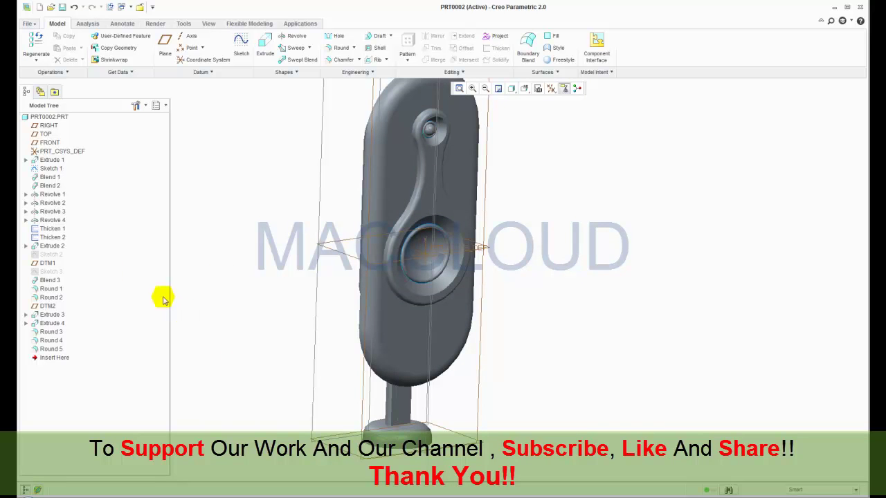
click(53, 169)
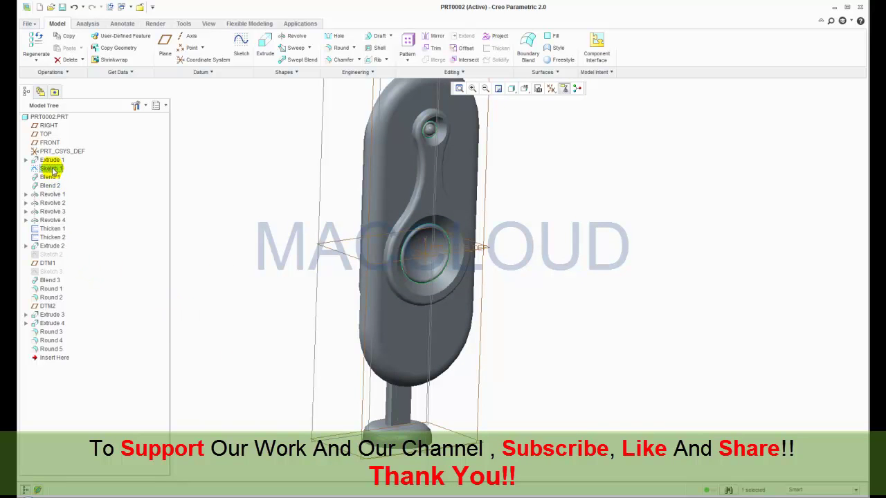
right_click(52, 169)
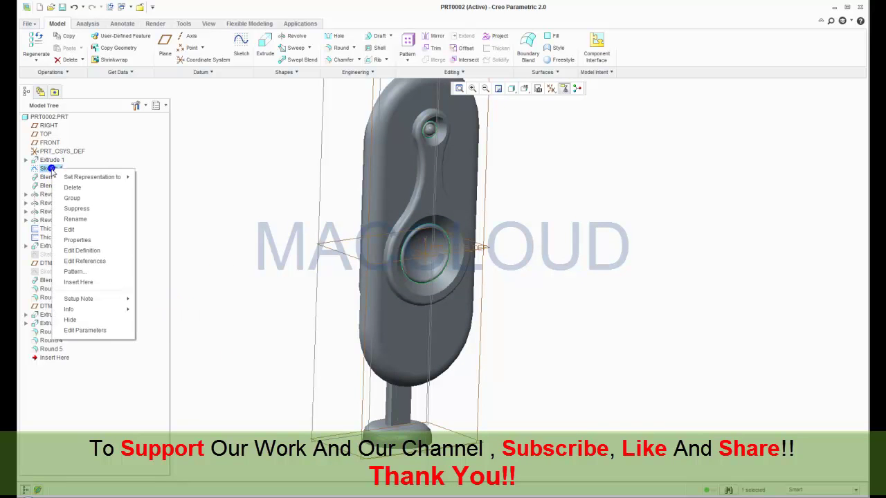
click(72, 319)
click(204, 310)
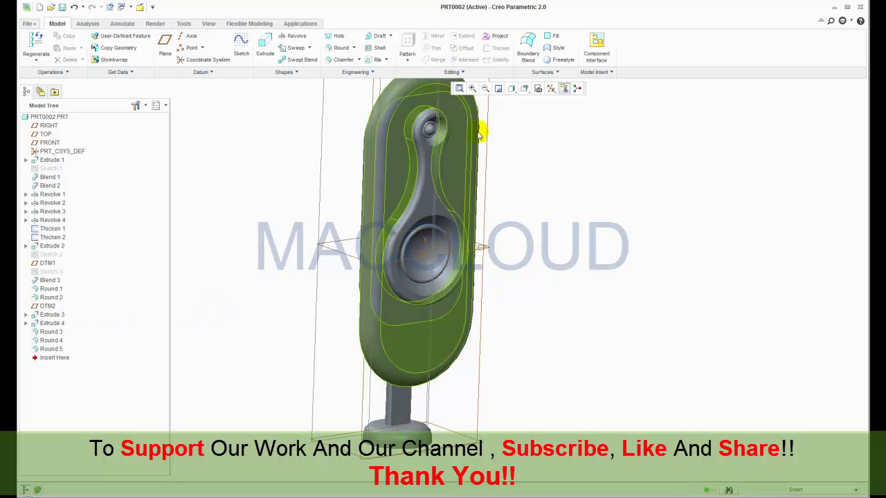
Step: Turn off display of all datums so only the solid shows
click(551, 90)
click(552, 104)
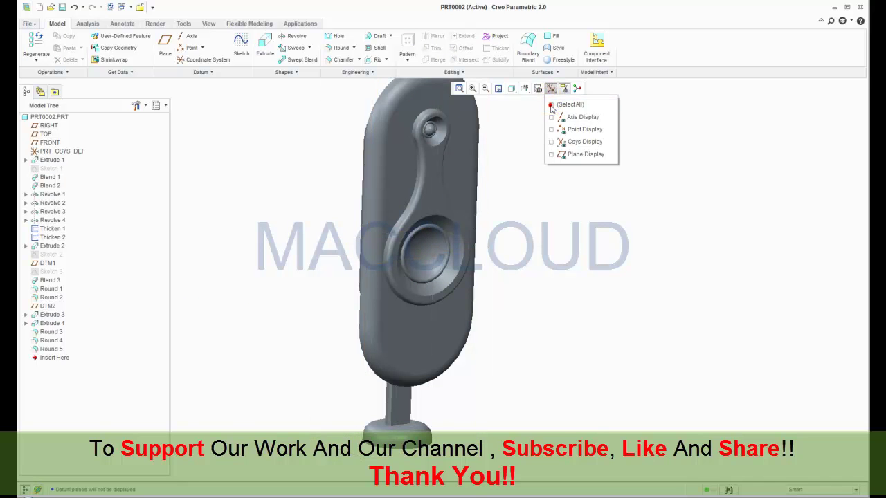
click(544, 252)
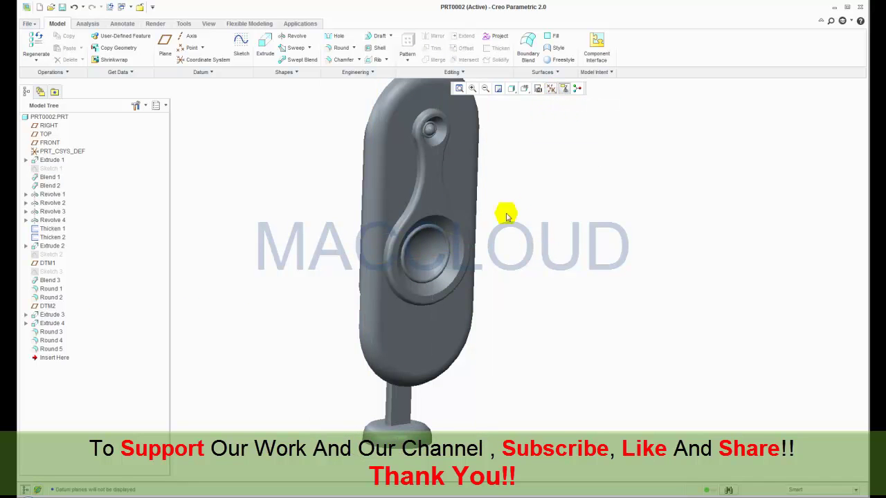
click(525, 89)
Step: Return the part to Standard Orientation and save PRT0002
click(527, 104)
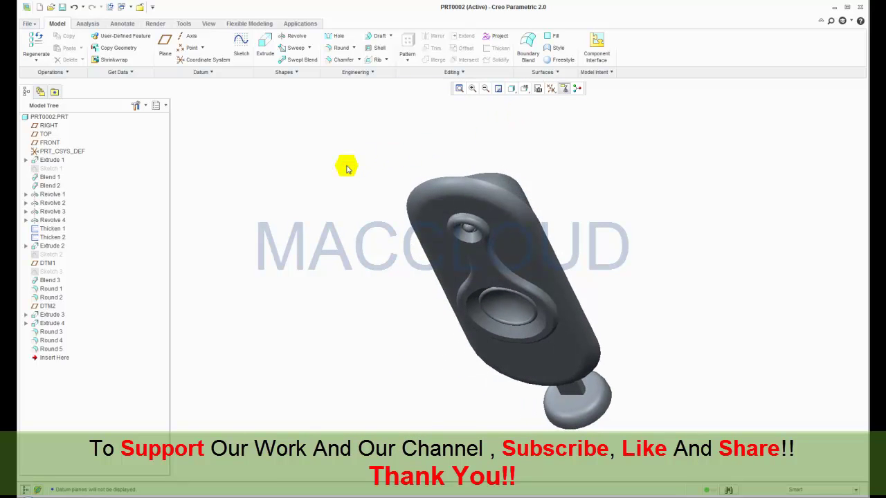
click(27, 24)
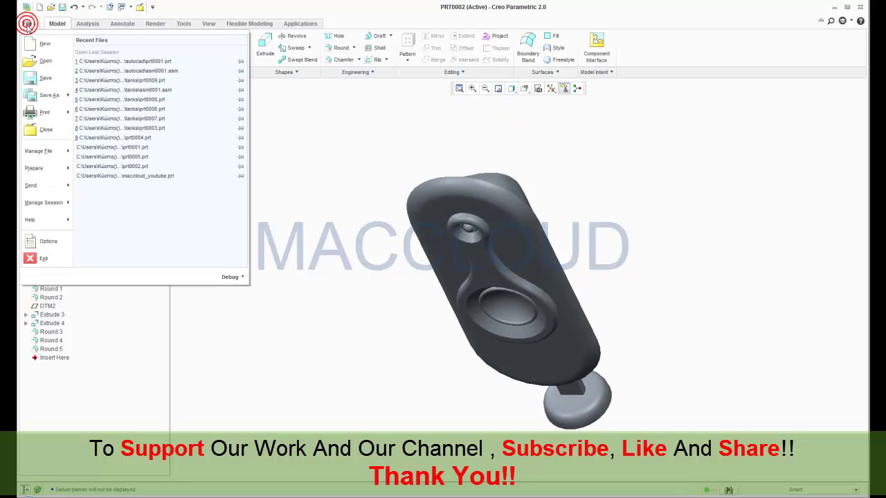
click(46, 81)
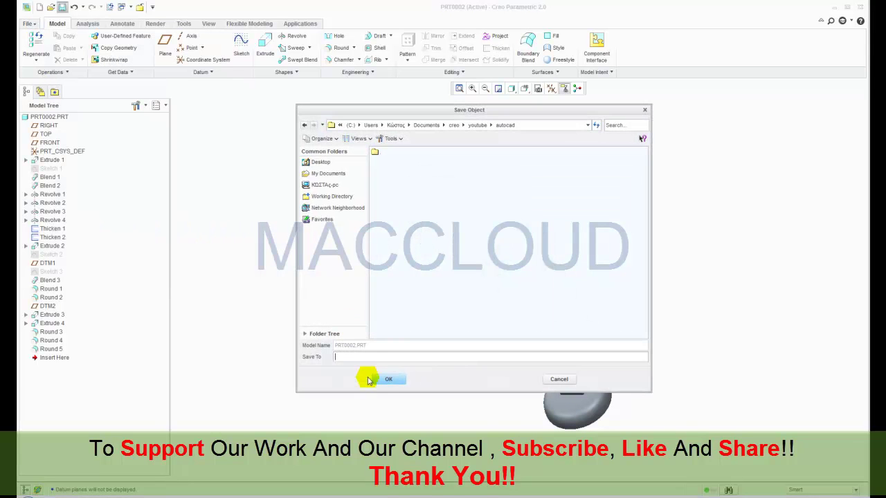
click(388, 379)
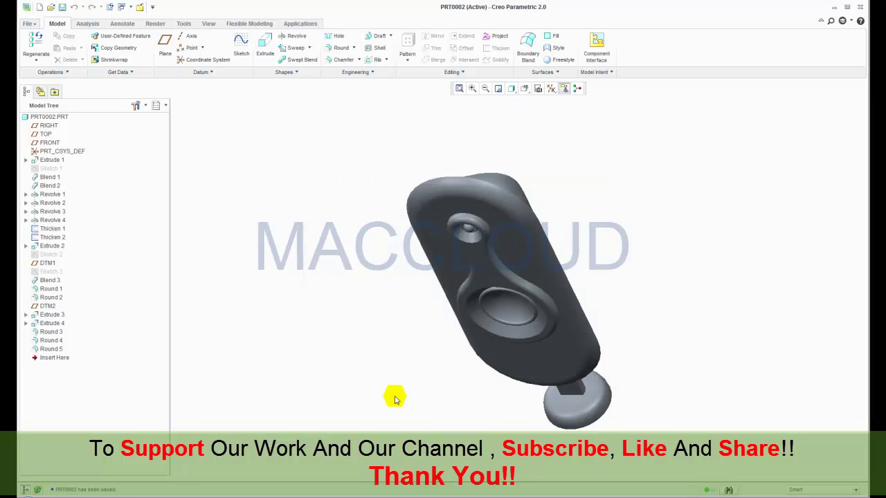